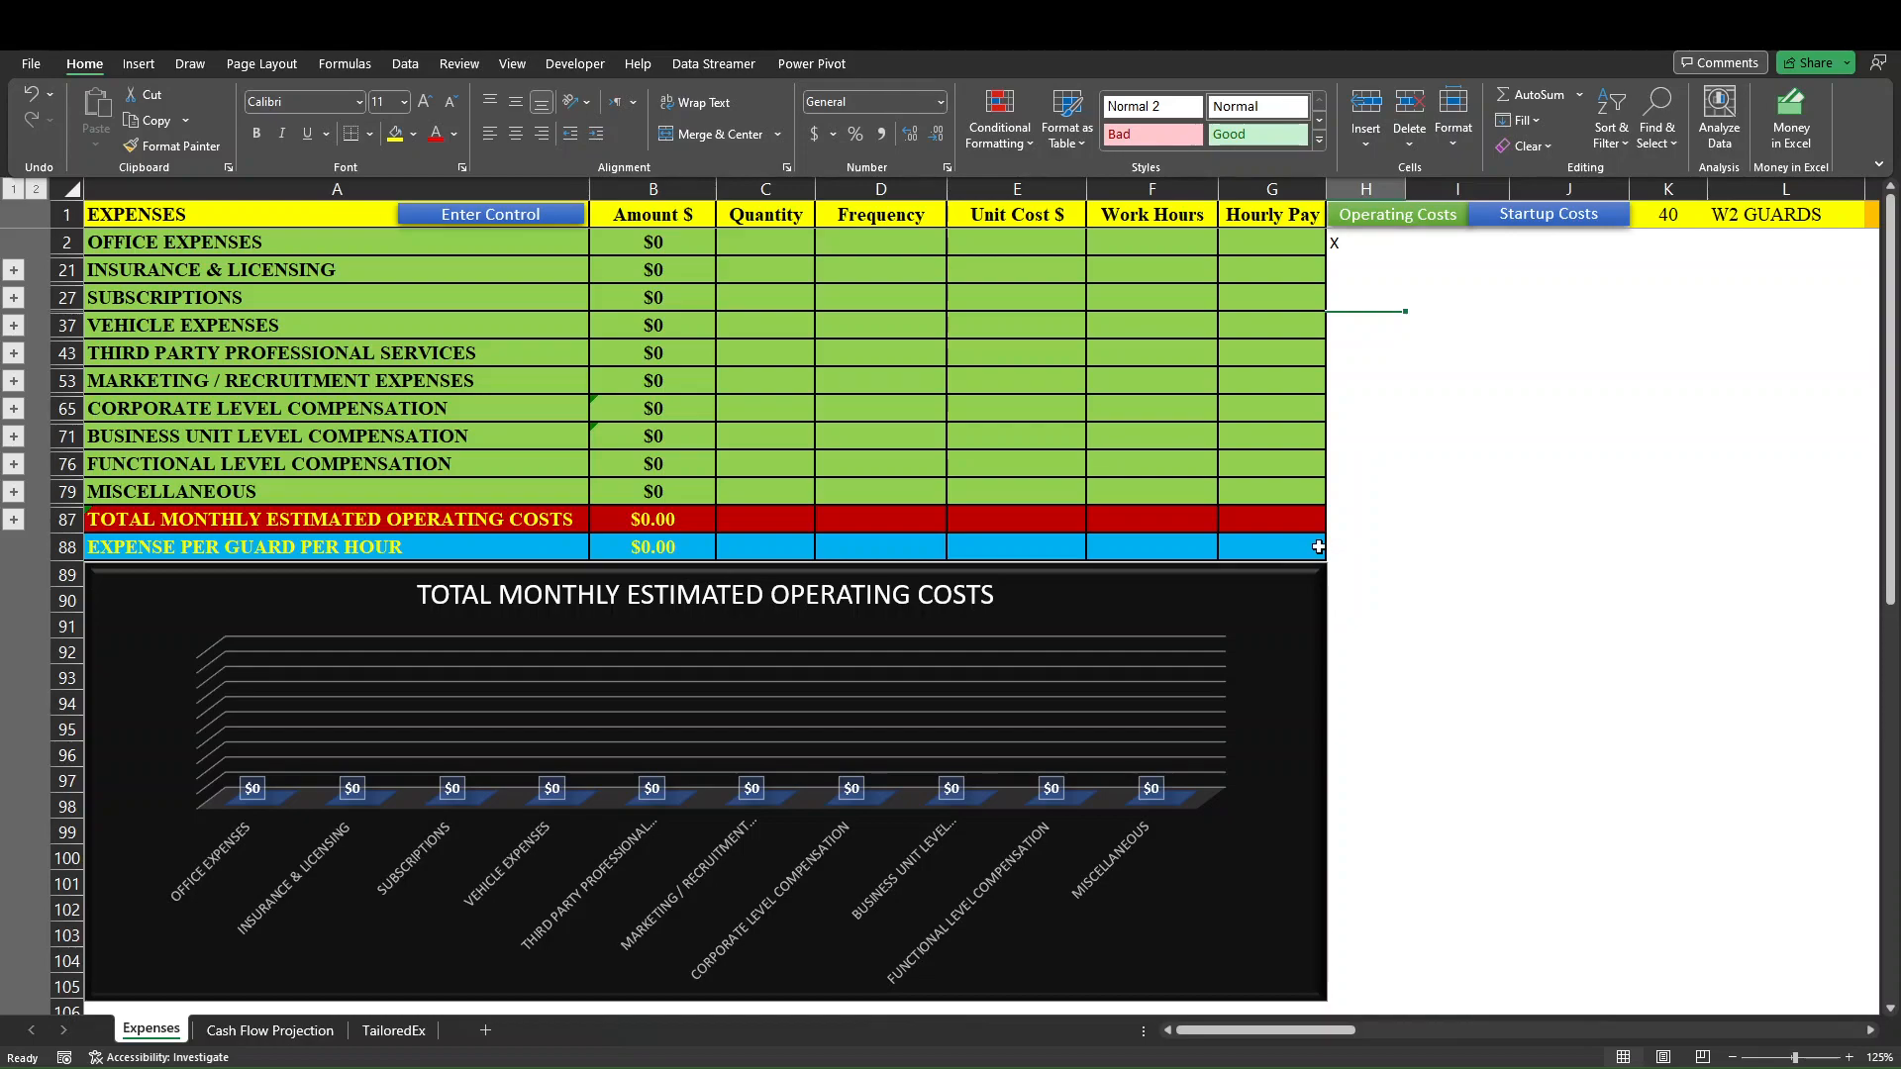
# Preview the expense summary as startup costs and return it to operating costs.
pyautogui.press('Down')
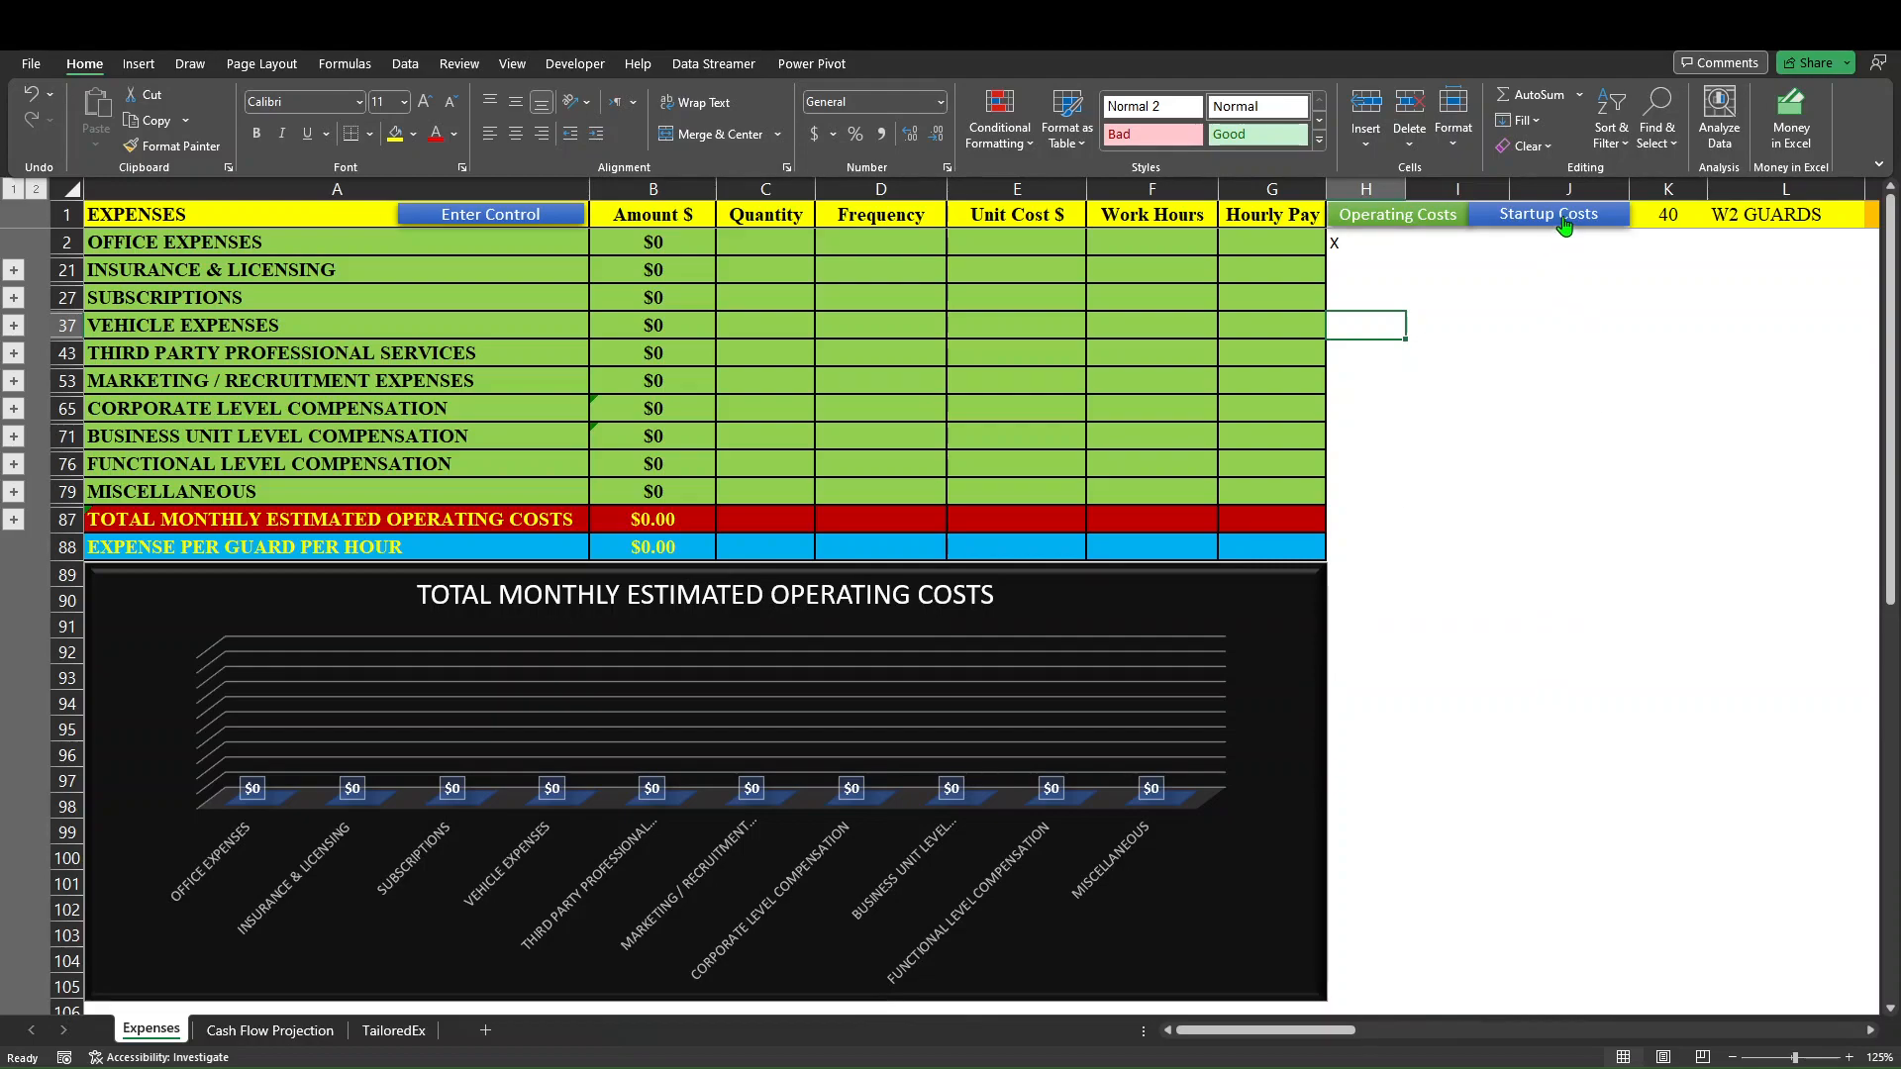
pyautogui.click(1564, 225)
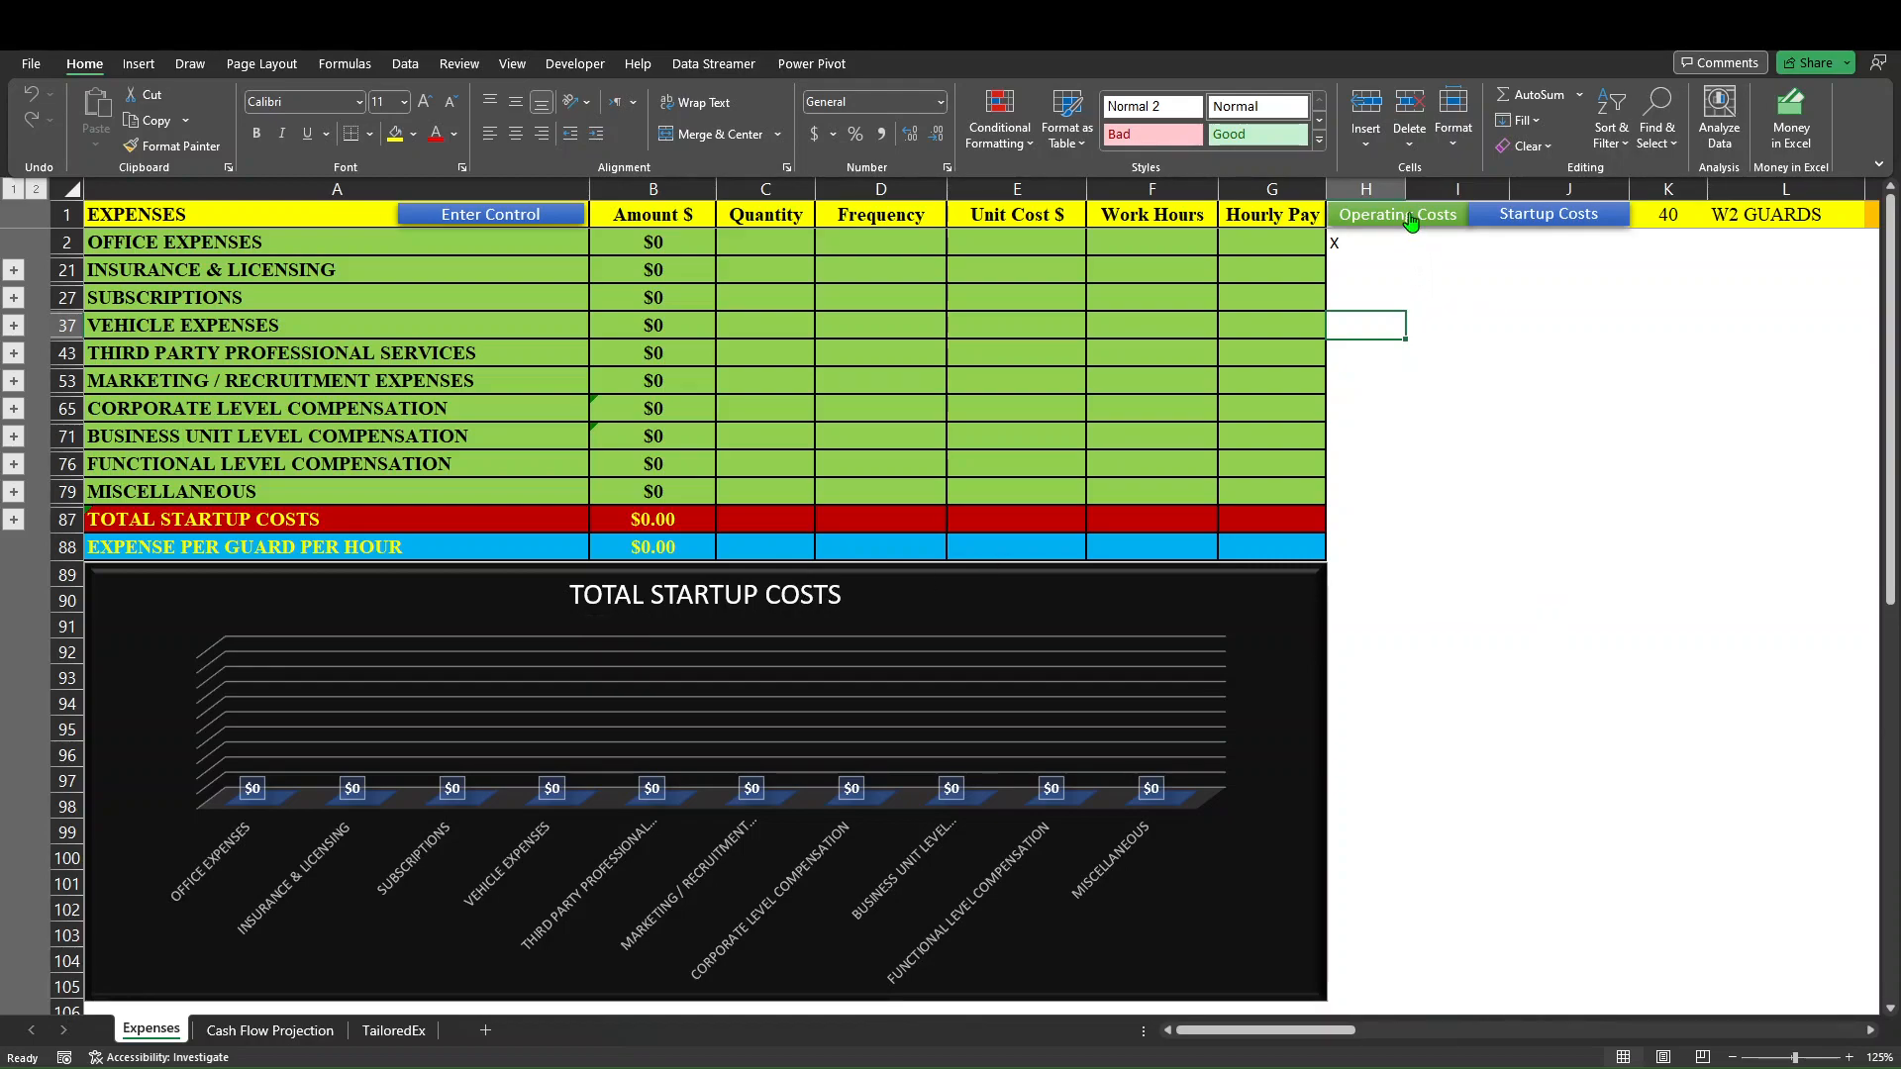
pyautogui.click(1411, 220)
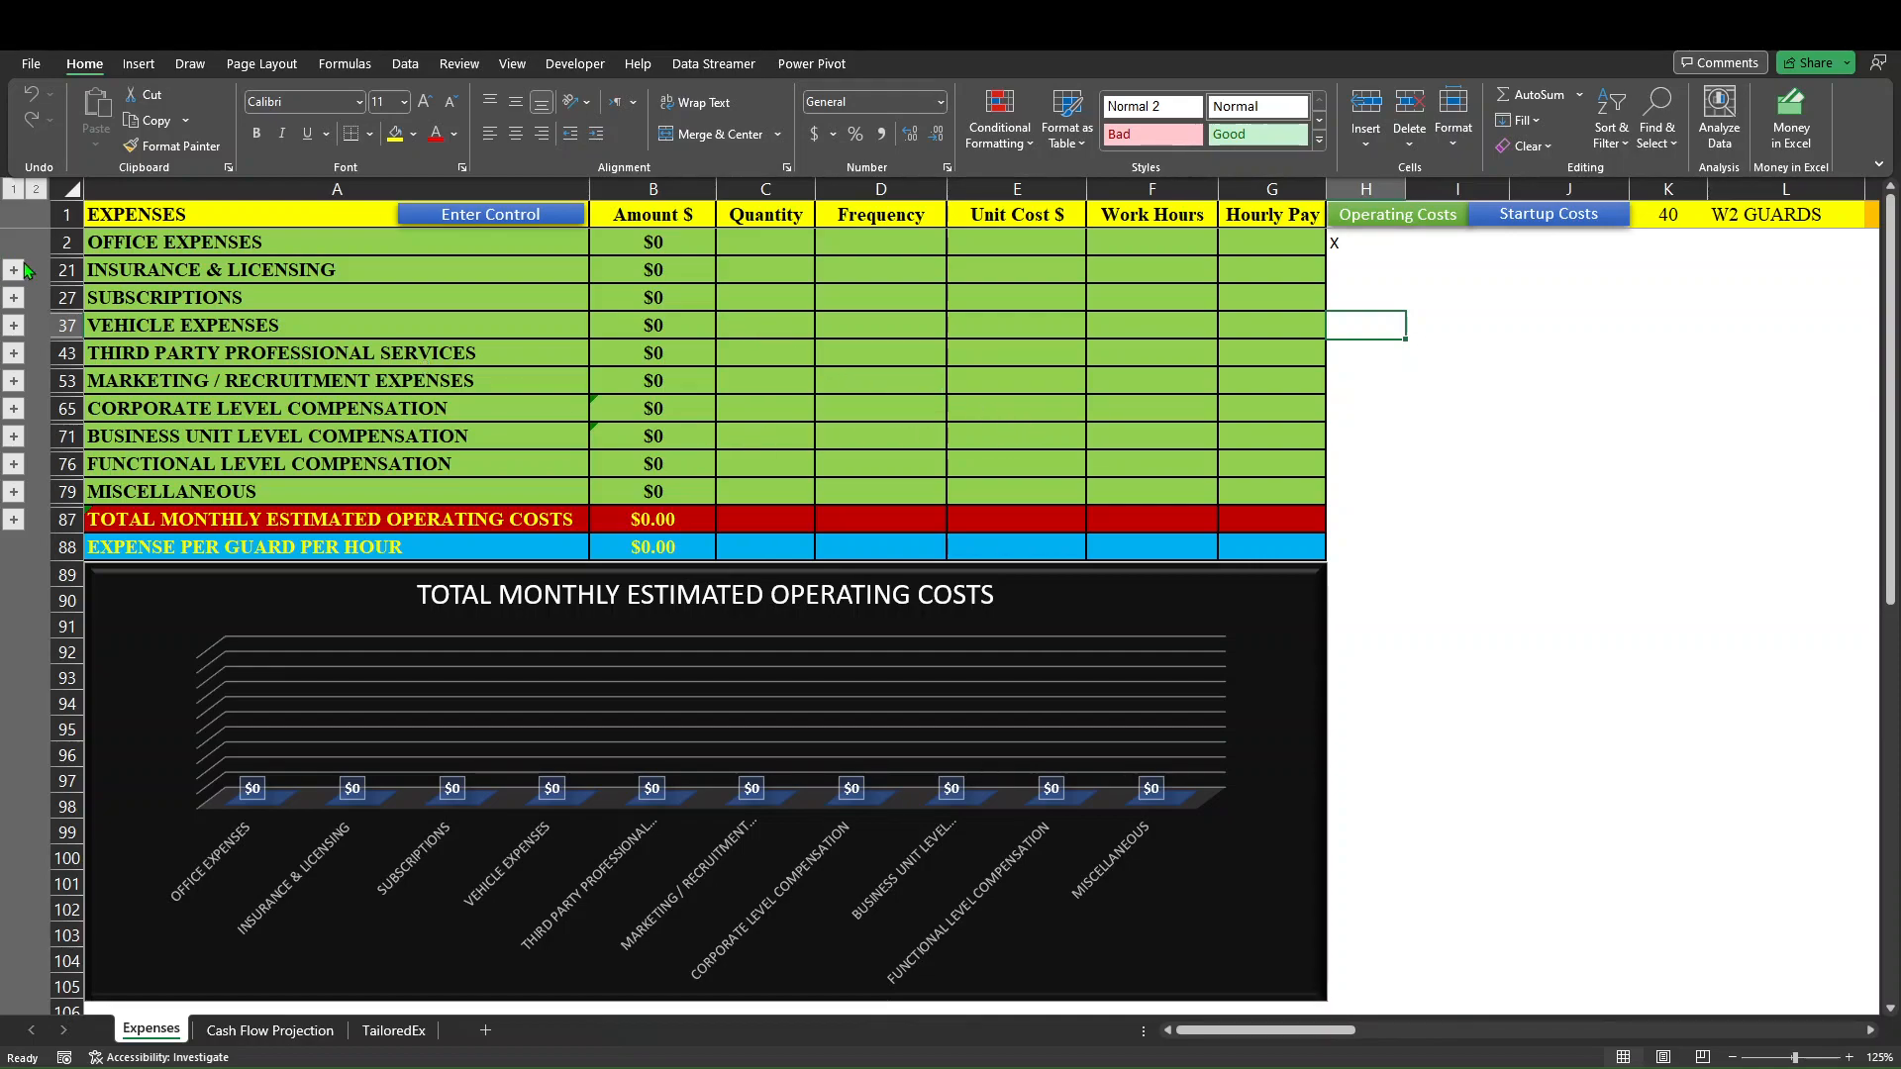
# Expand all grouped rows on the Expenses sheet and review the line items in every category.
pyautogui.click(36, 190)
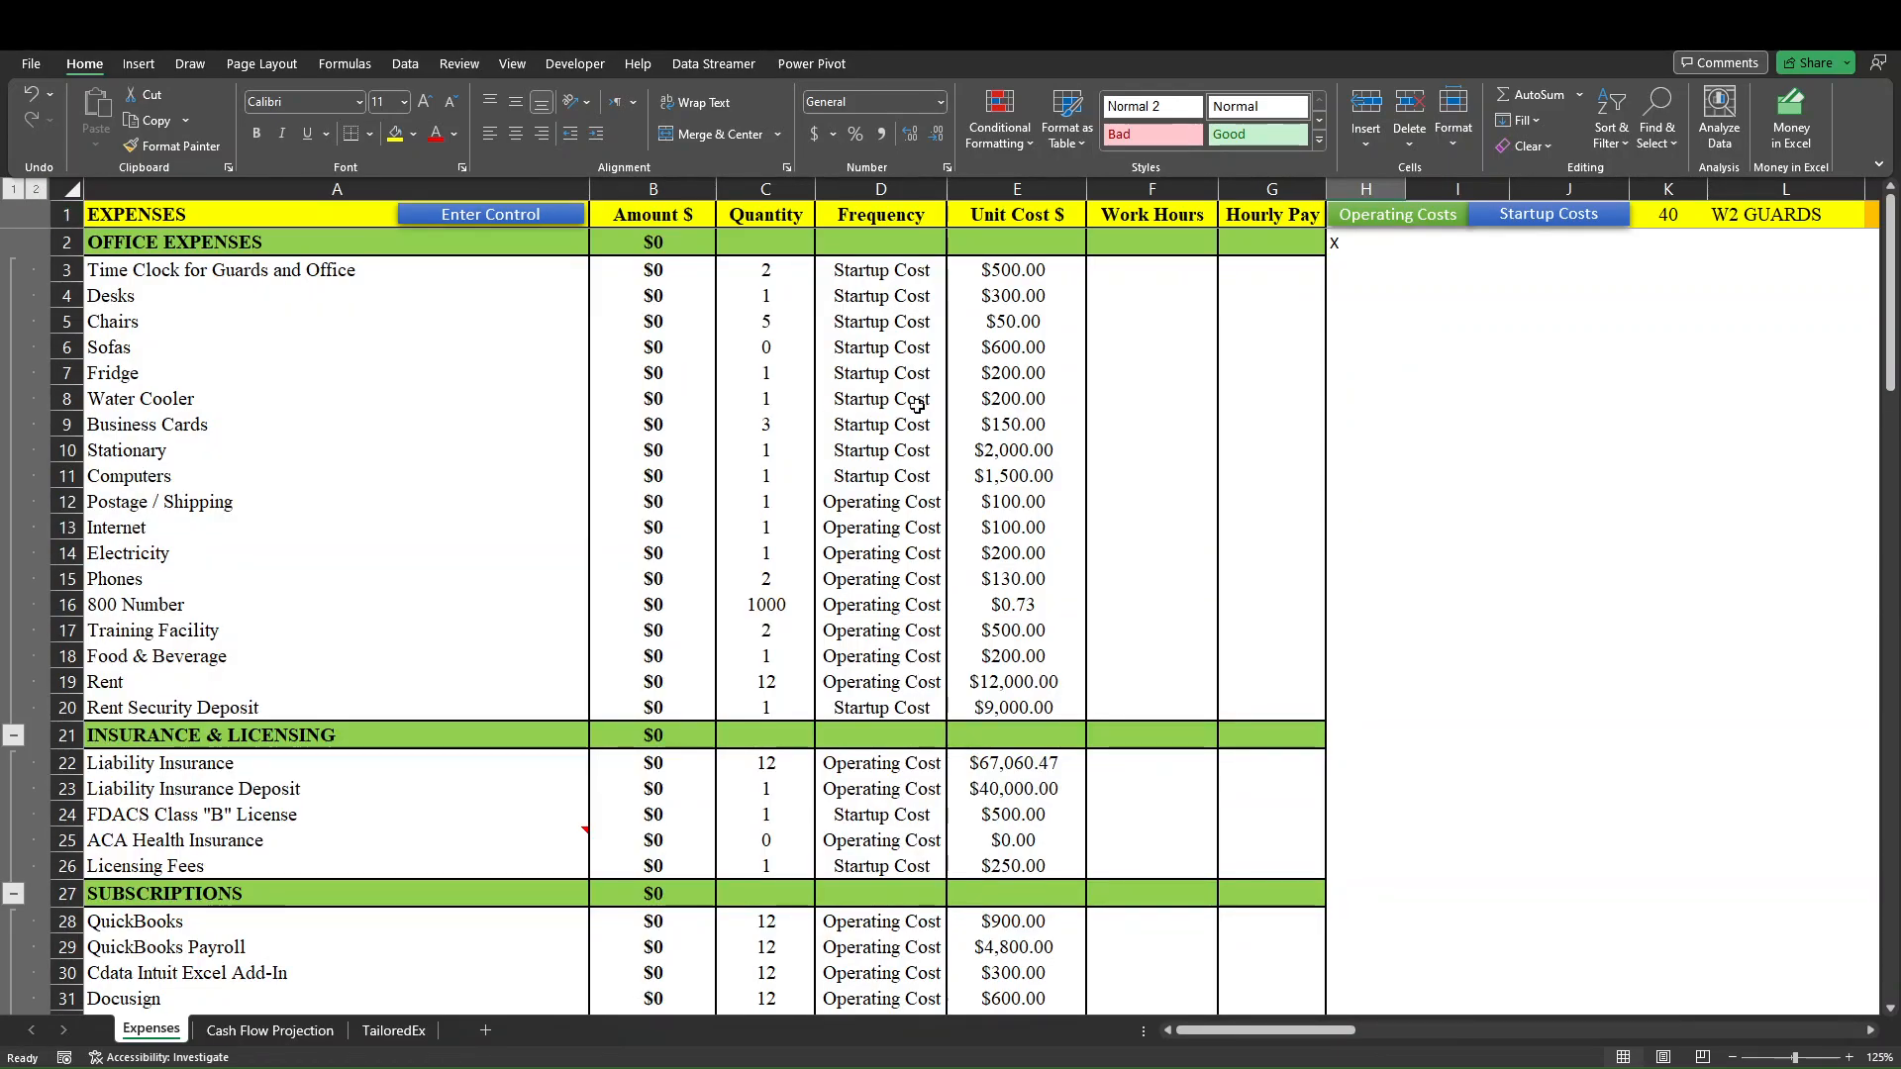
pyautogui.scroll(-3, 993, 594)
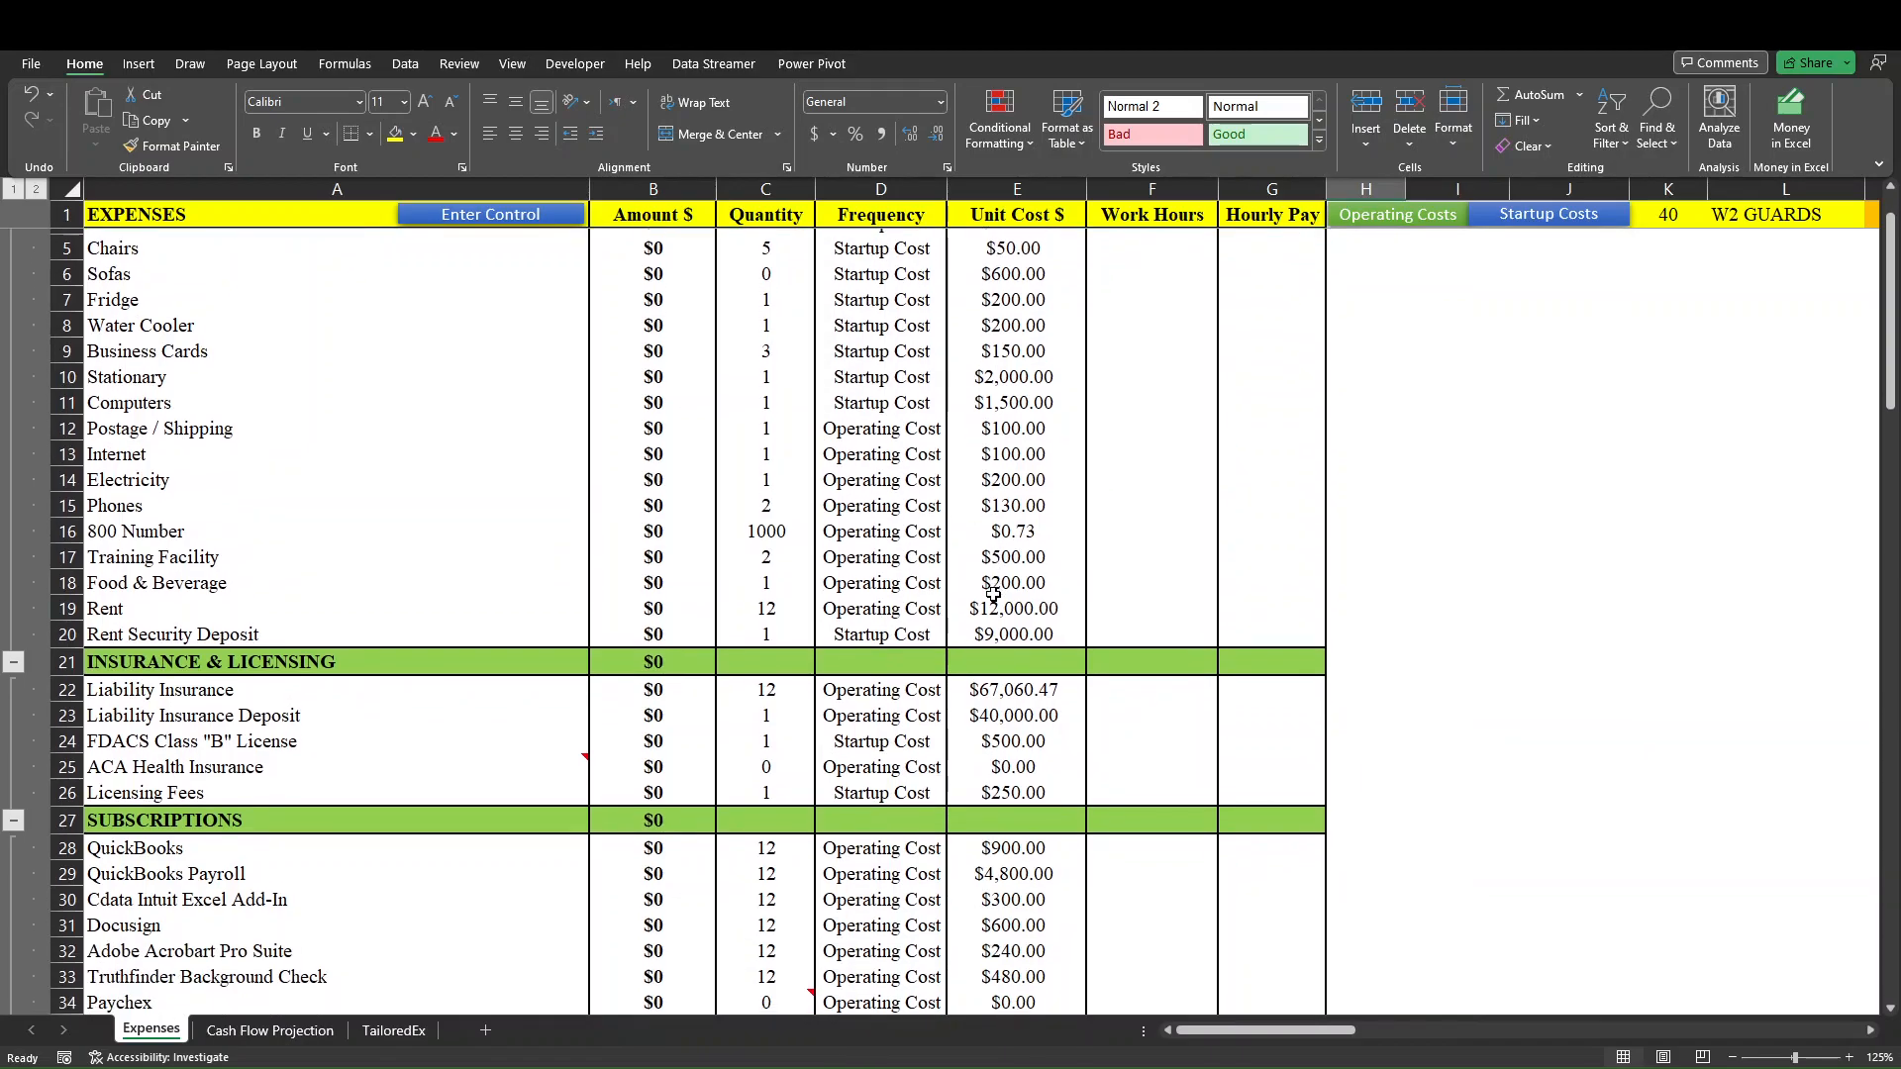
pyautogui.scroll(-3, 993, 594)
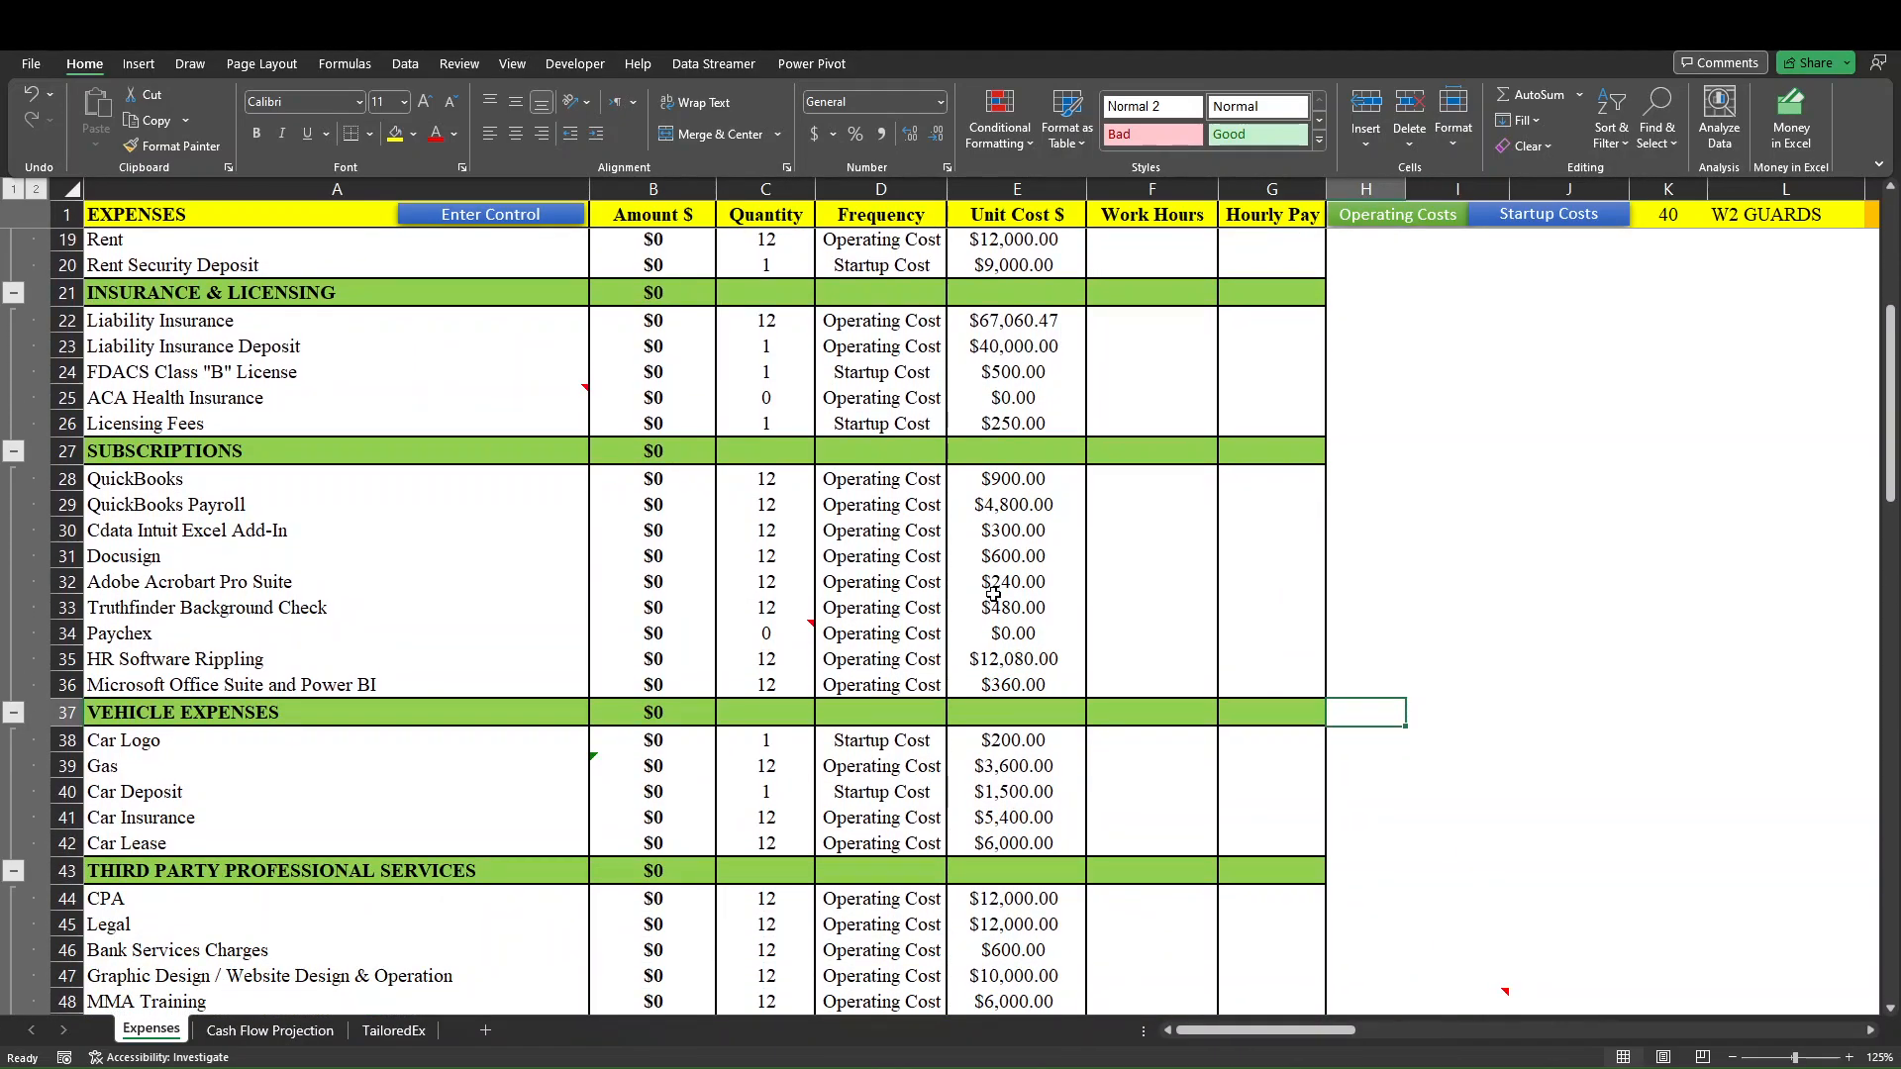
pyautogui.scroll(6, 993, 594)
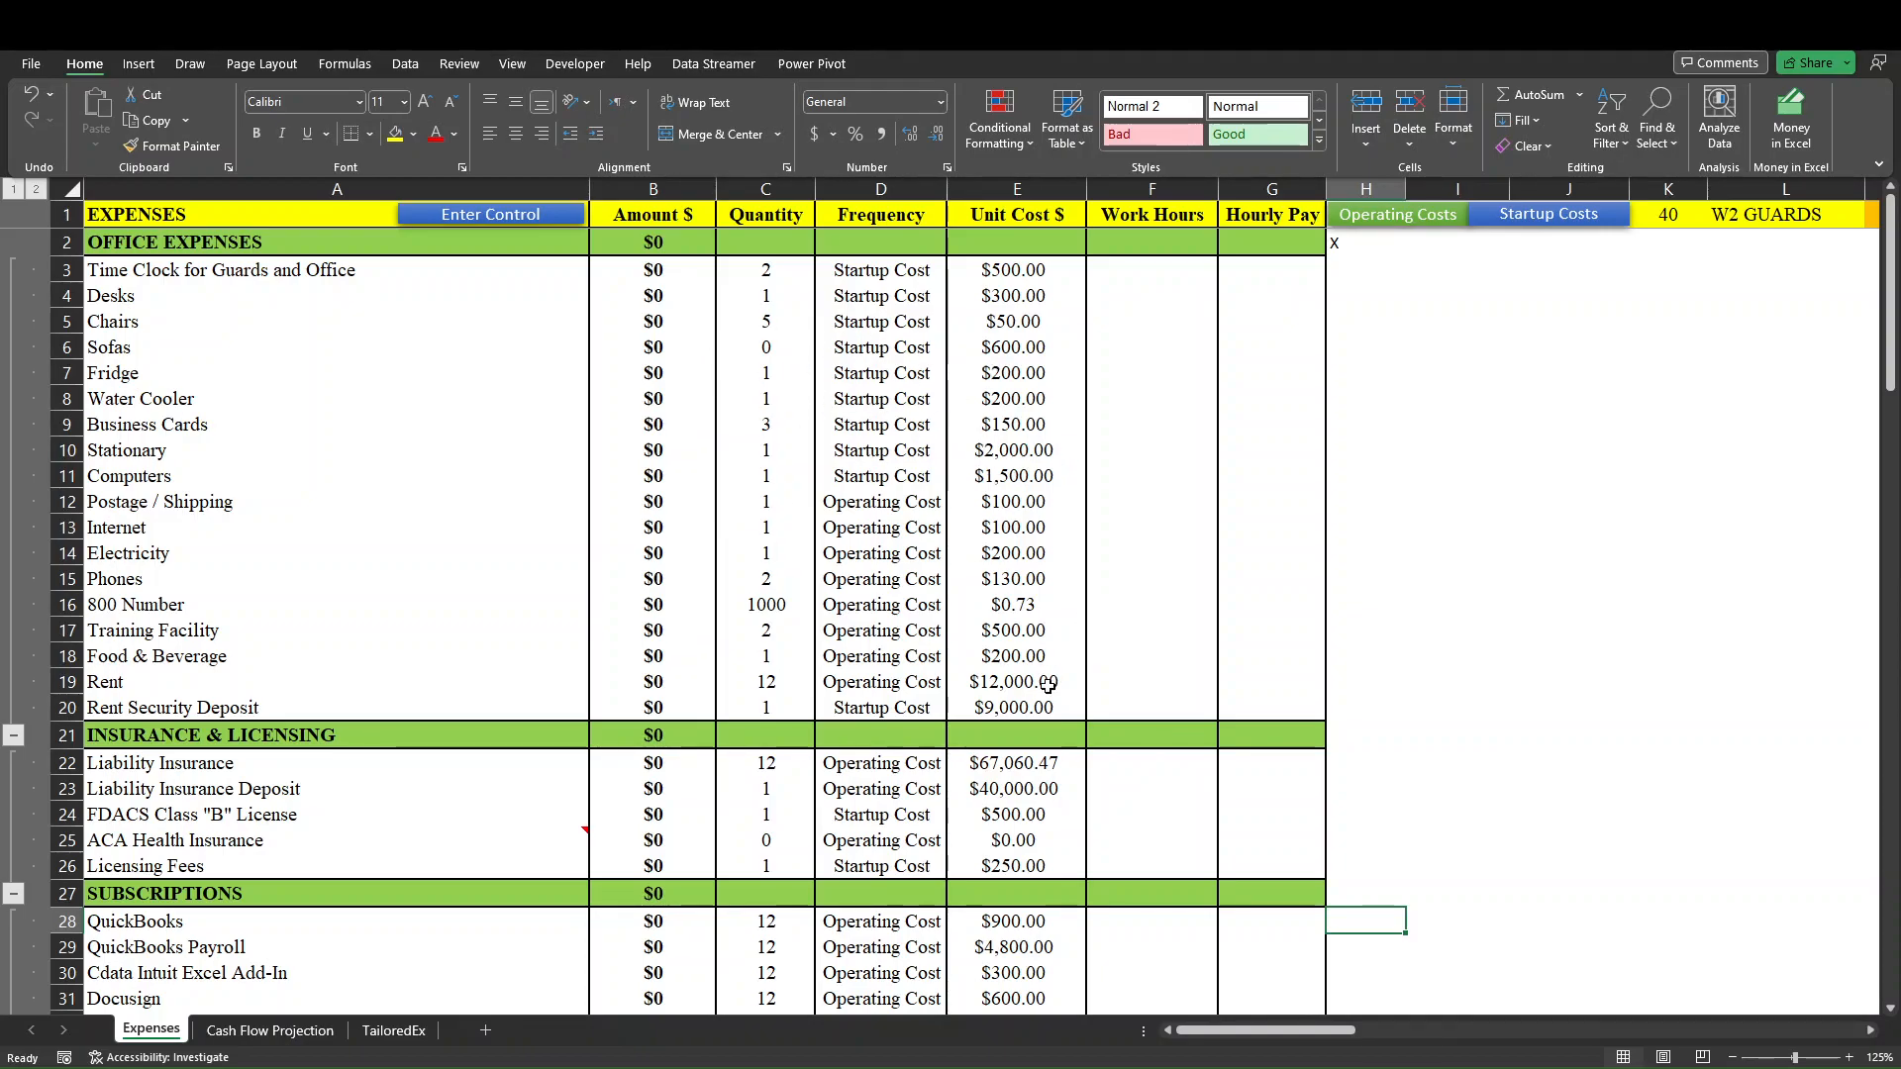
pyautogui.scroll(-18, 1257, 770)
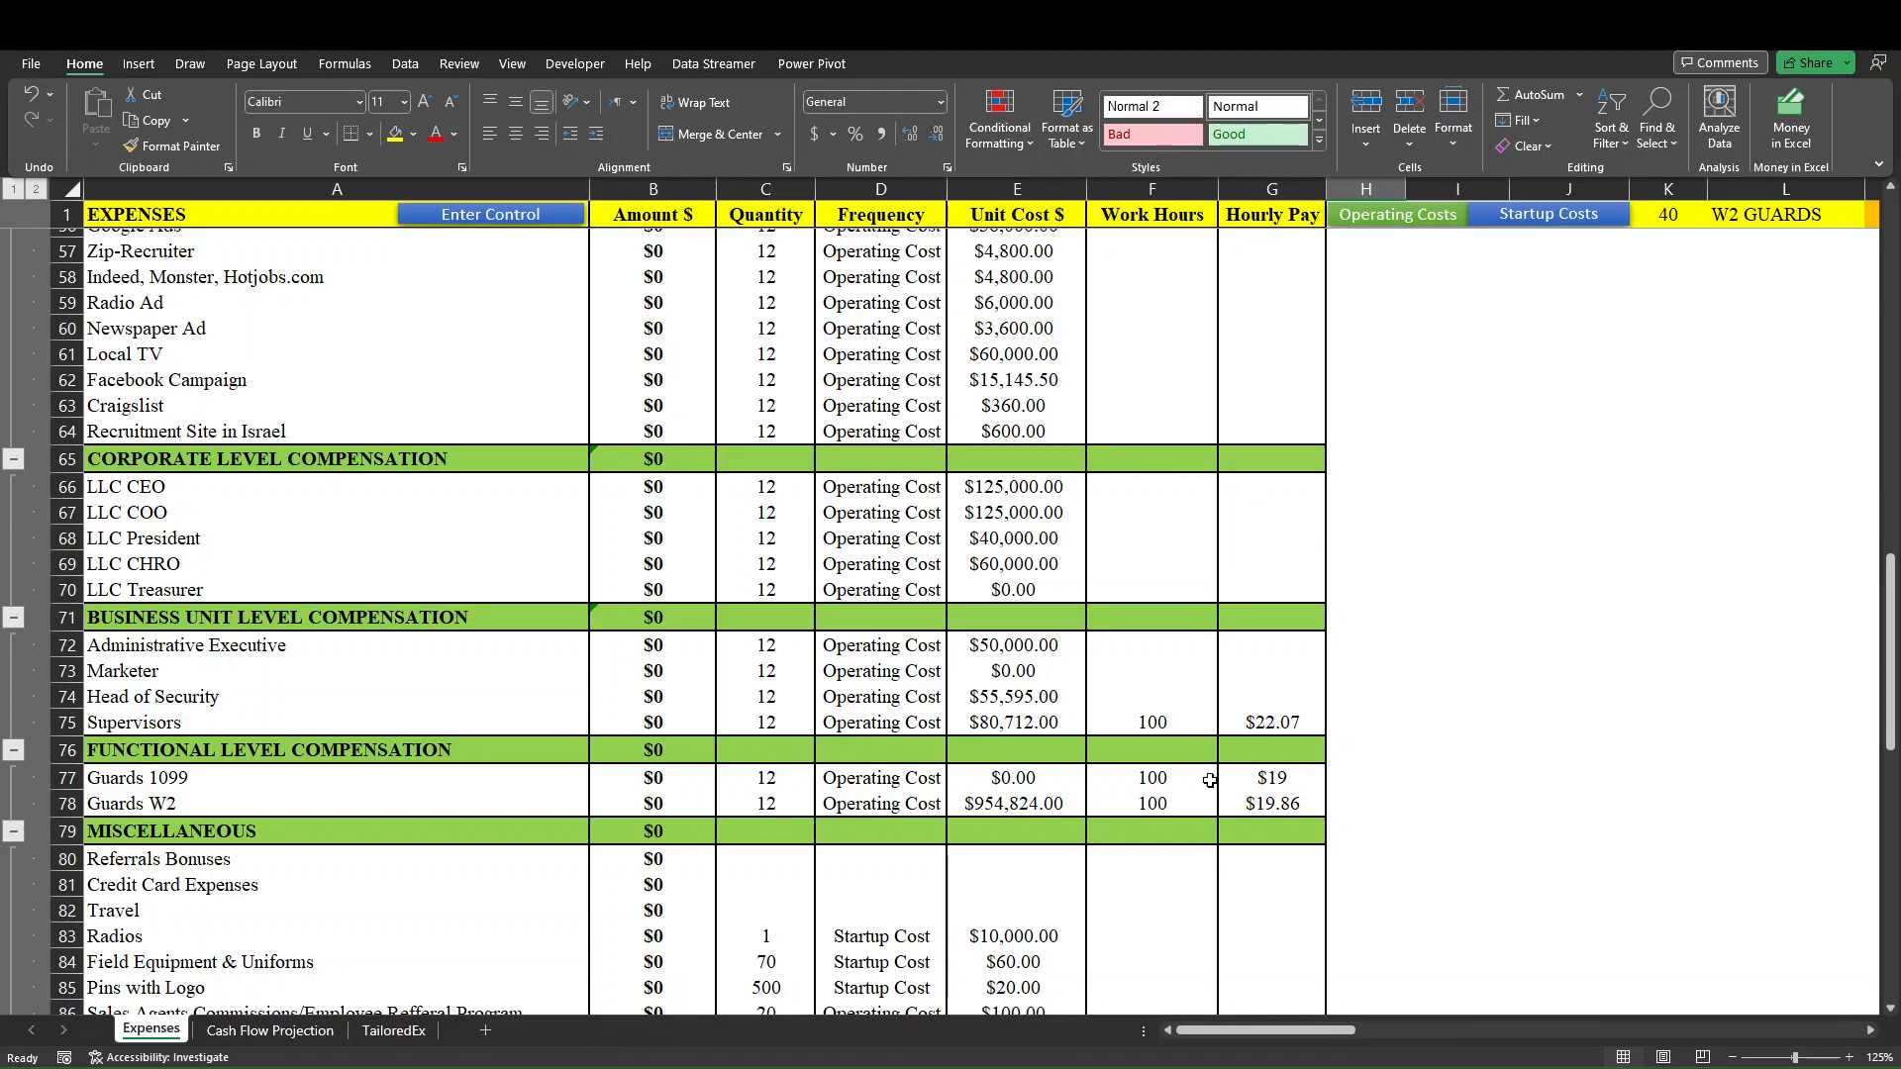
pyautogui.scroll(18, 1147, 724)
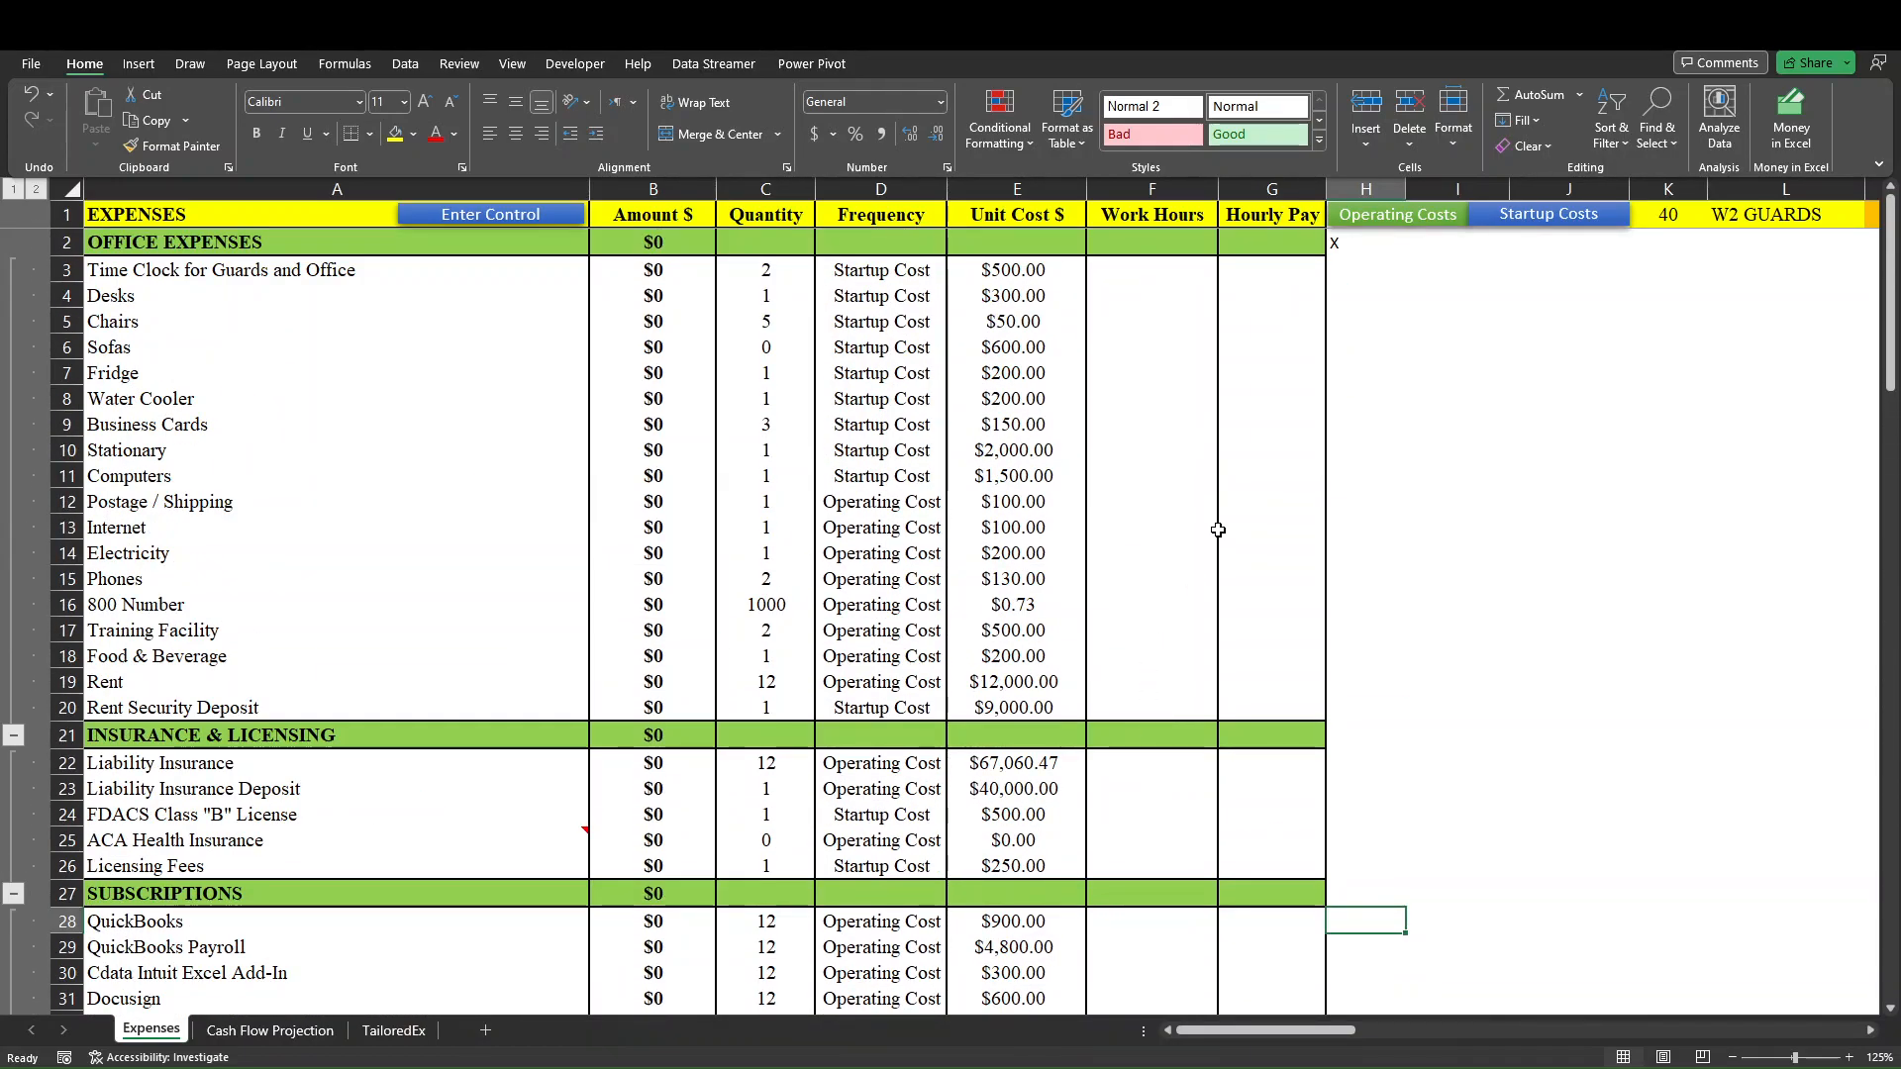
# Fill the X mark from cell H2 down column H through row 86 to include every expense.
pyautogui.click(1342, 248)
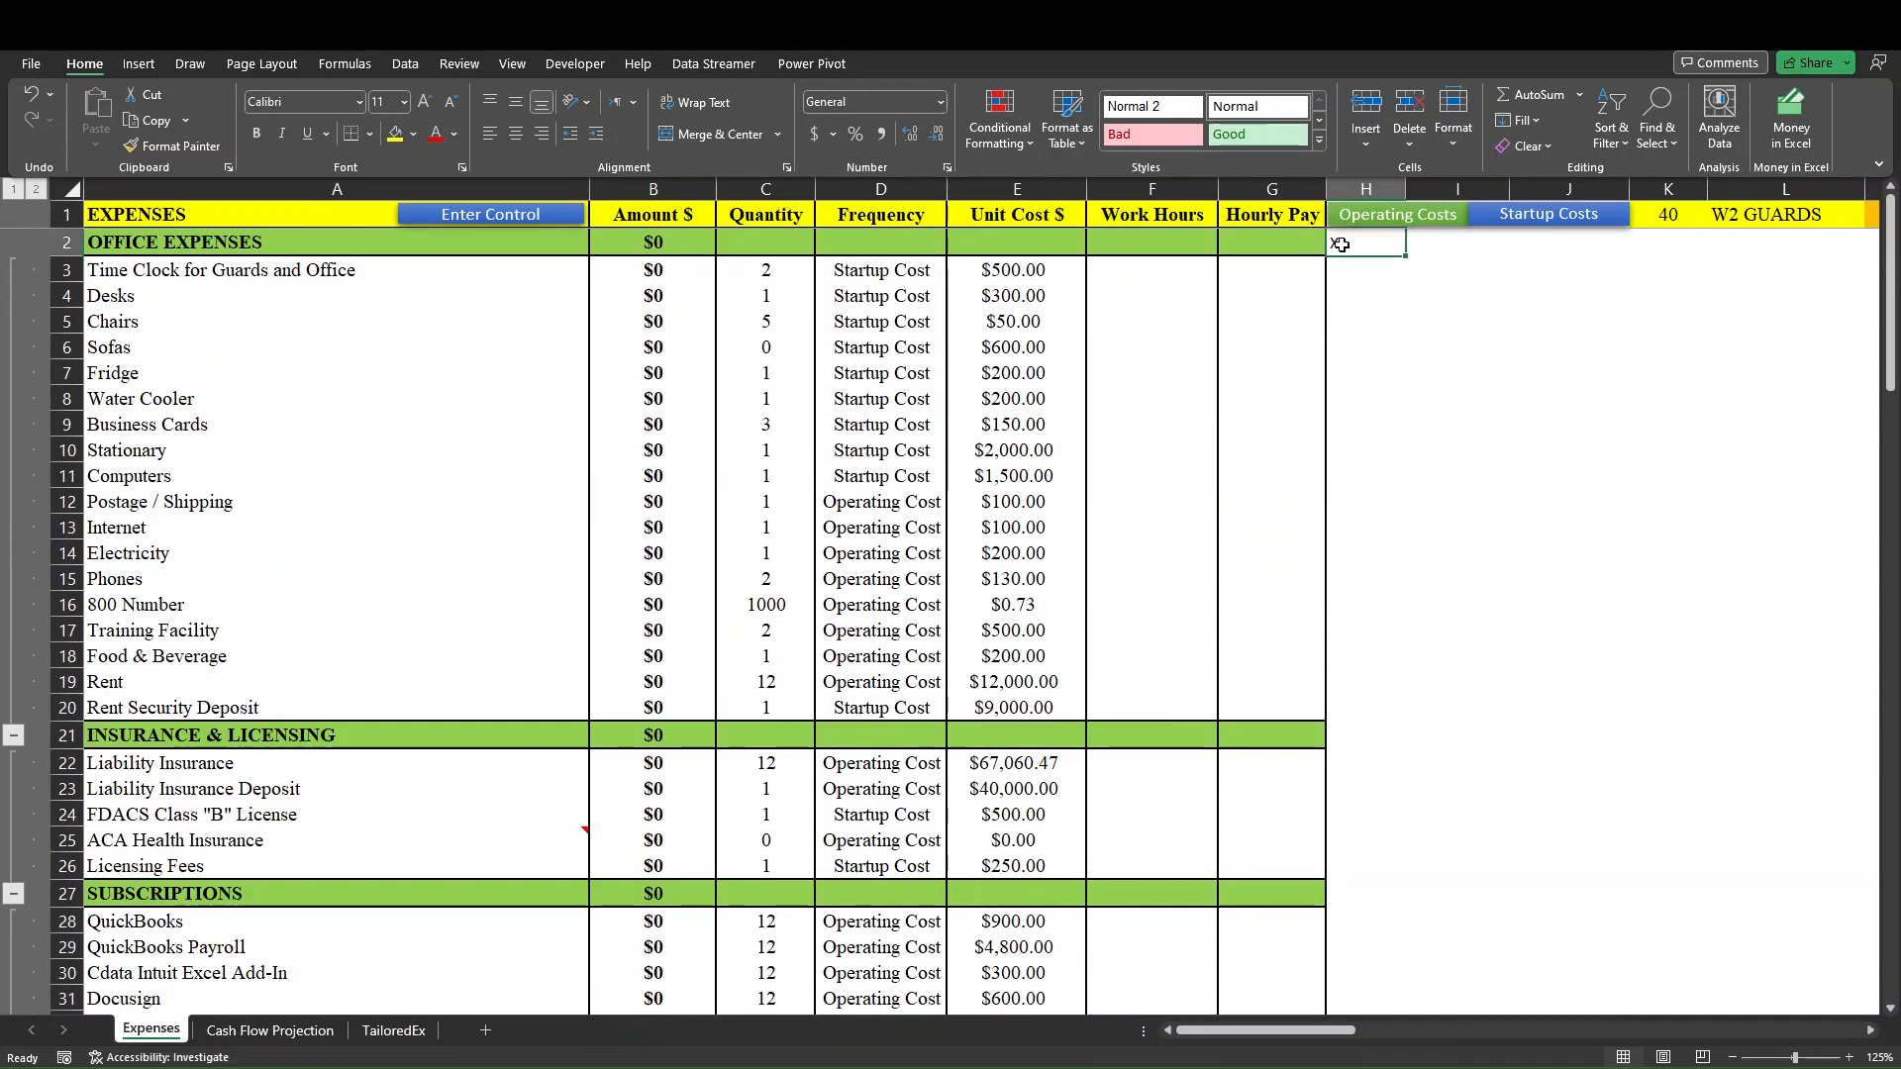
pyautogui.moveTo(1404, 258); pyautogui.dragTo(1328, 920)
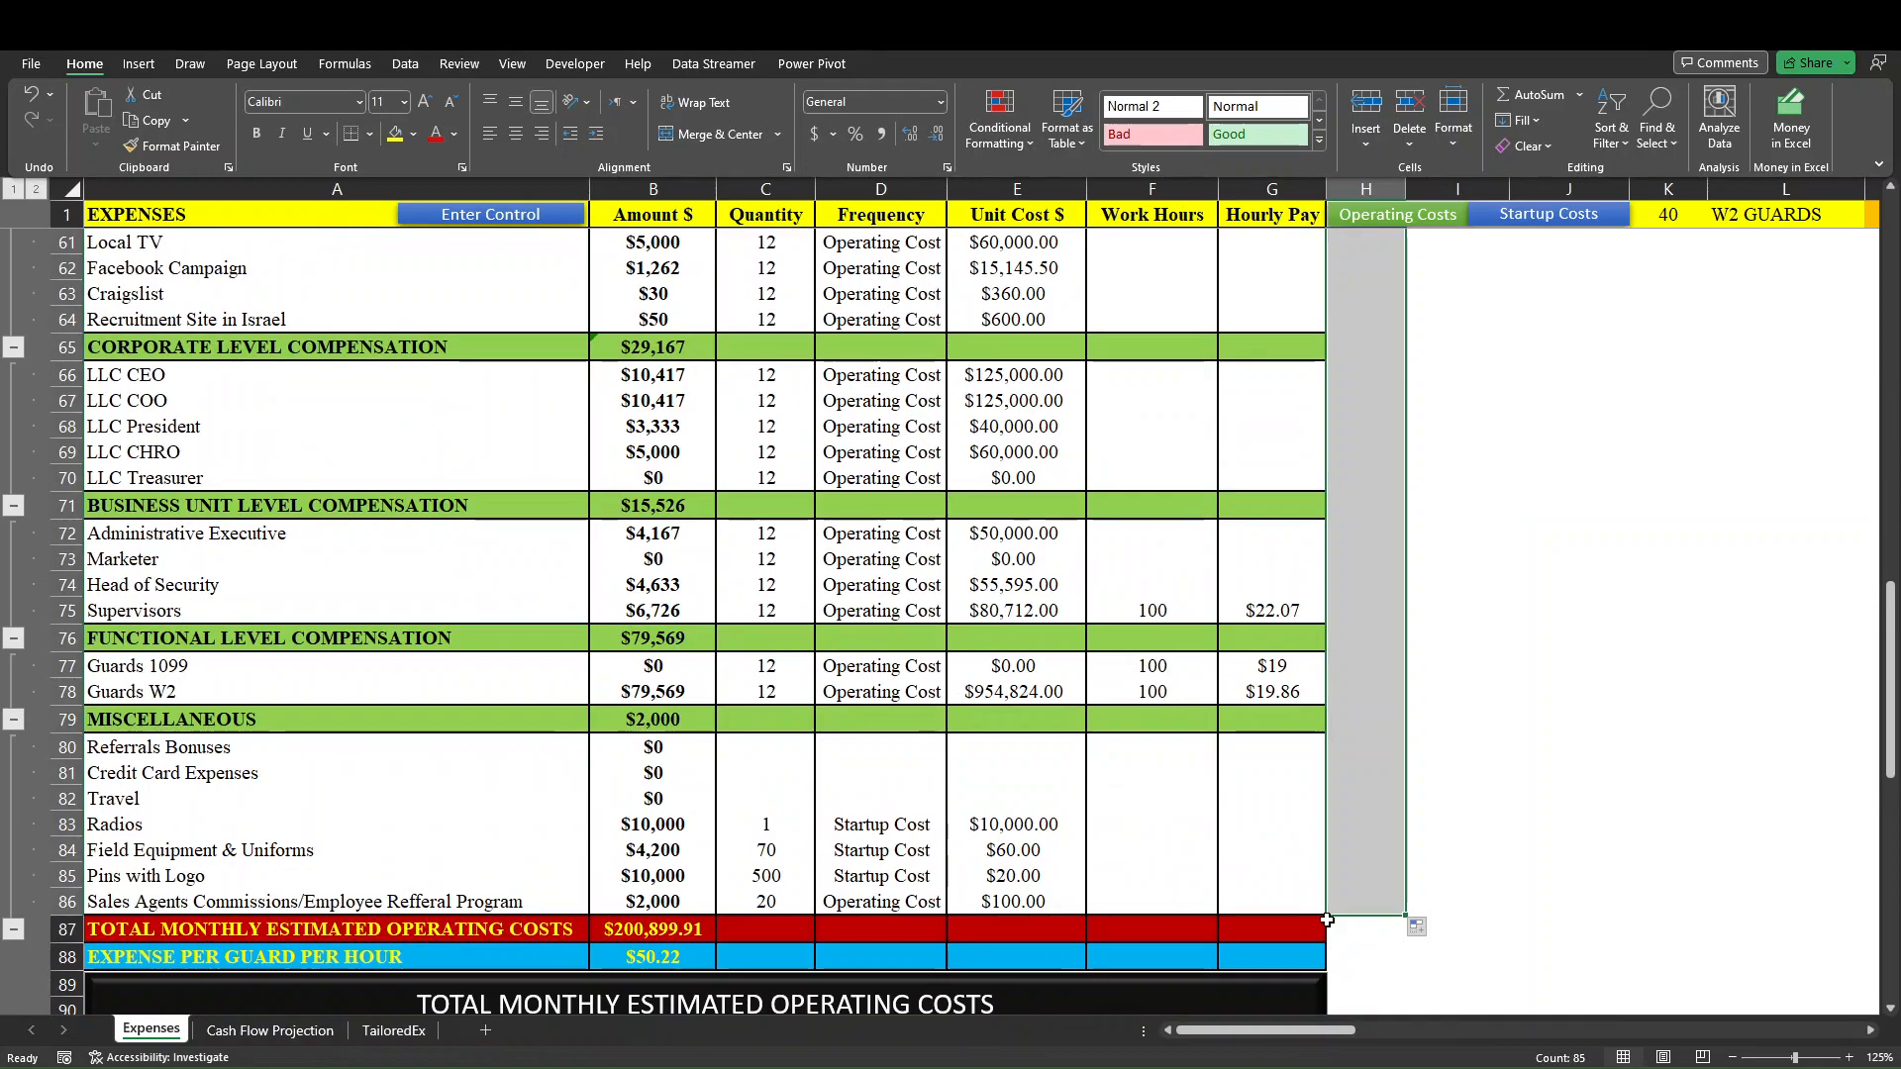
pyautogui.scroll(20, 724, 670)
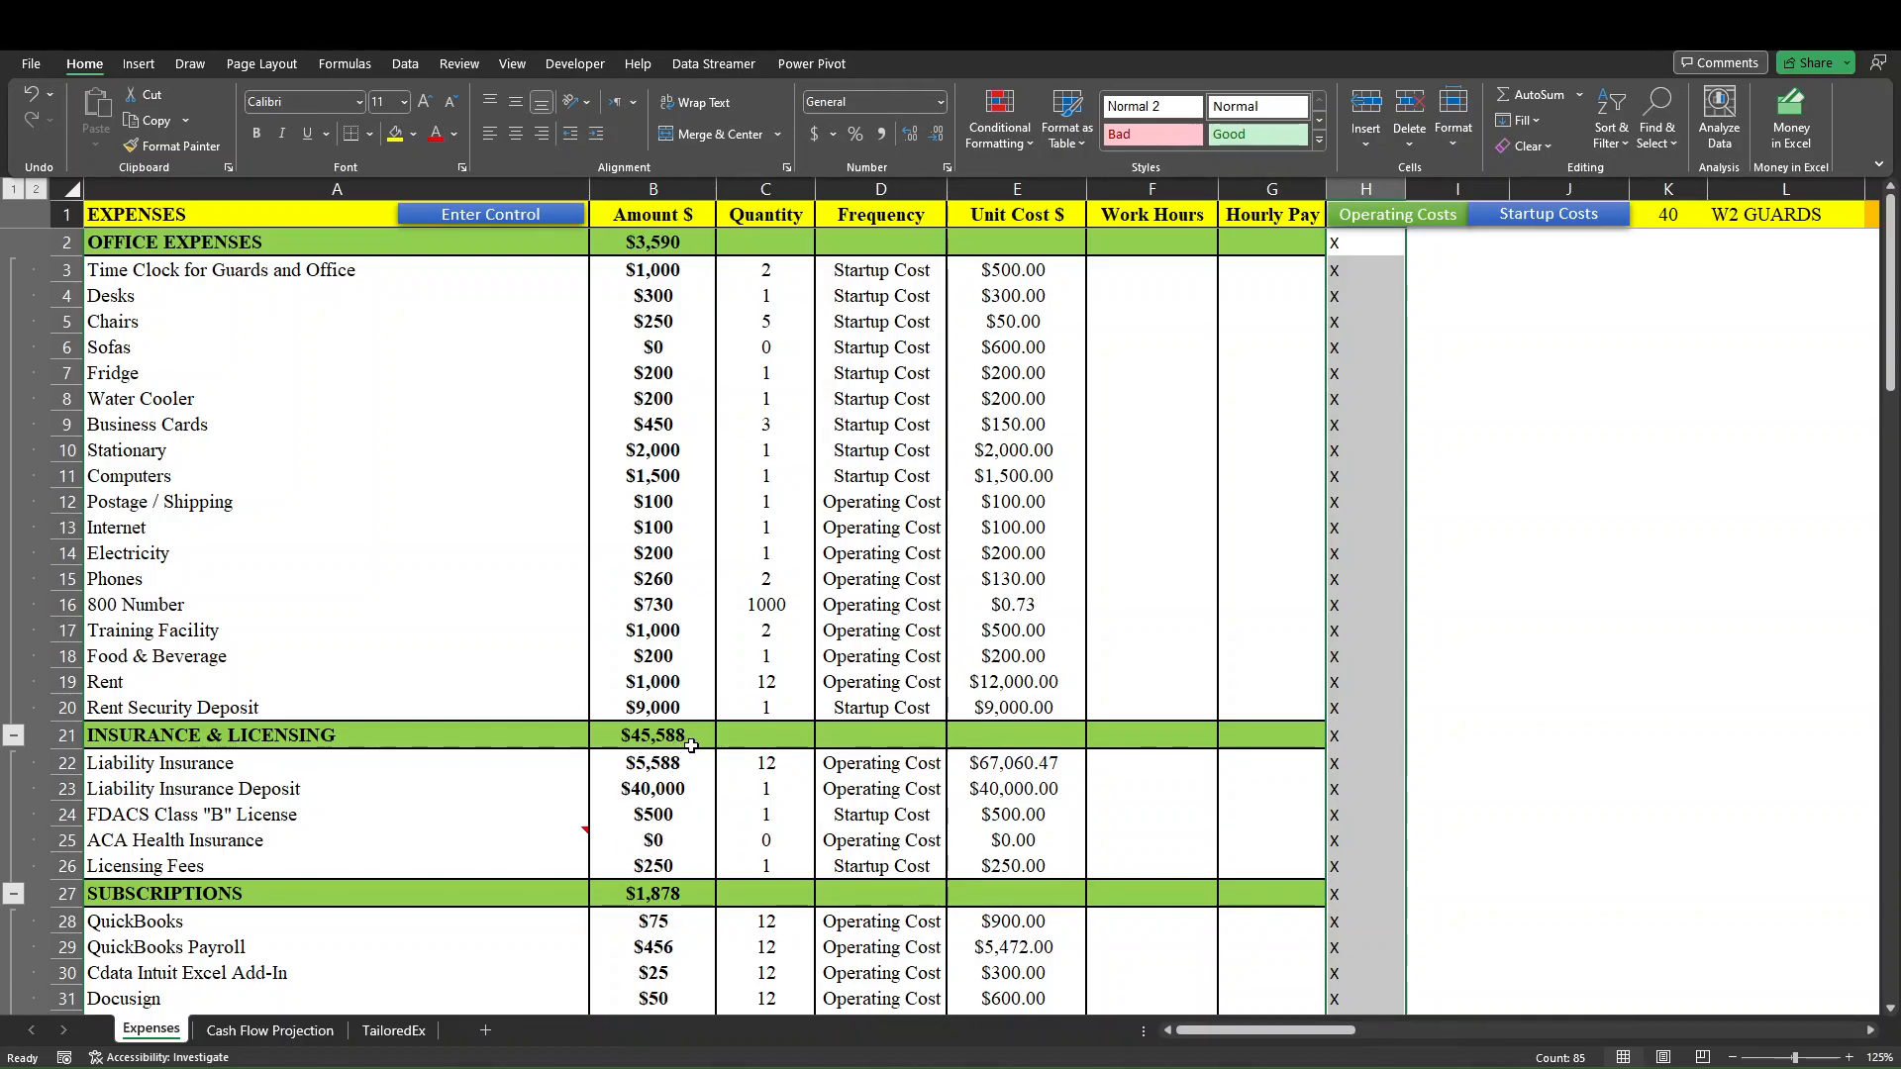
pyautogui.hotkey('ctrl', 'shift', 'Up')
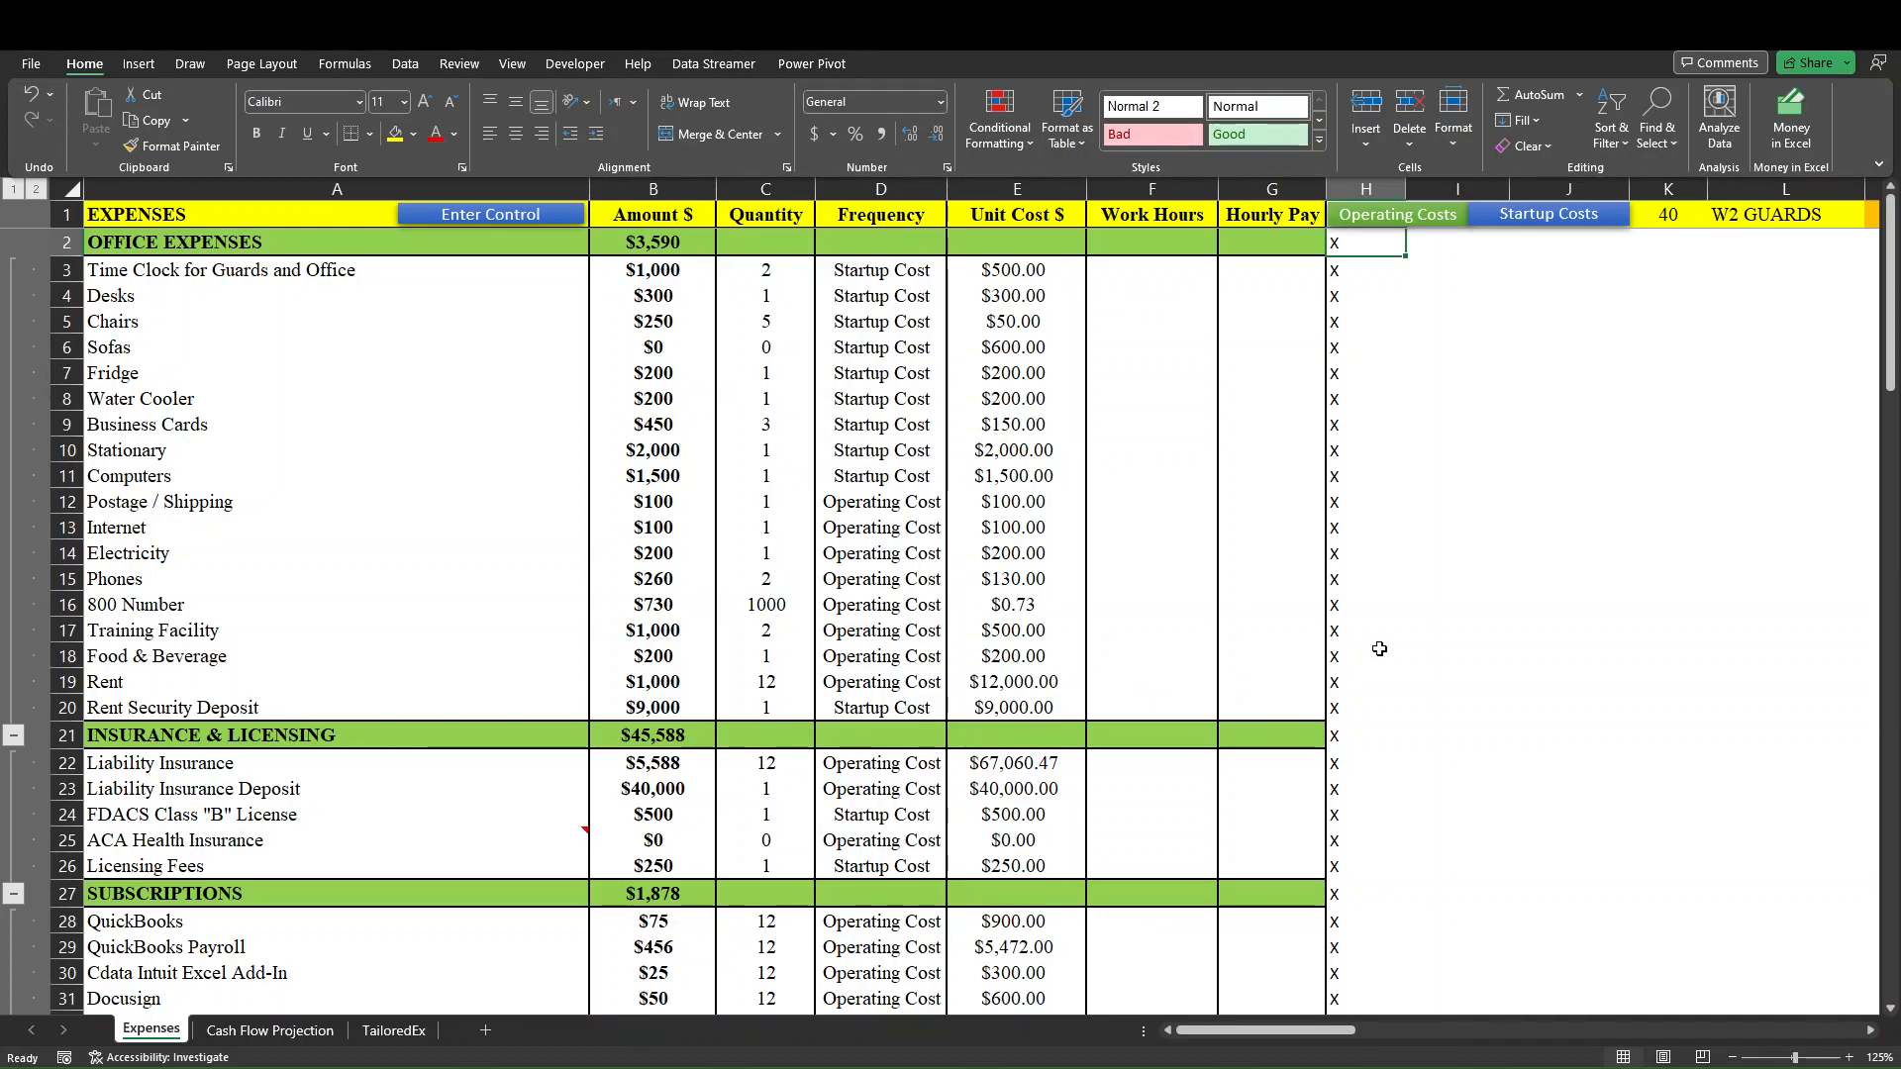
# Clear the X marks in column H for Liability Insurance, Docusign and Car Logo to exclude these expenses.
pyautogui.scroll(-3, 1379, 649)
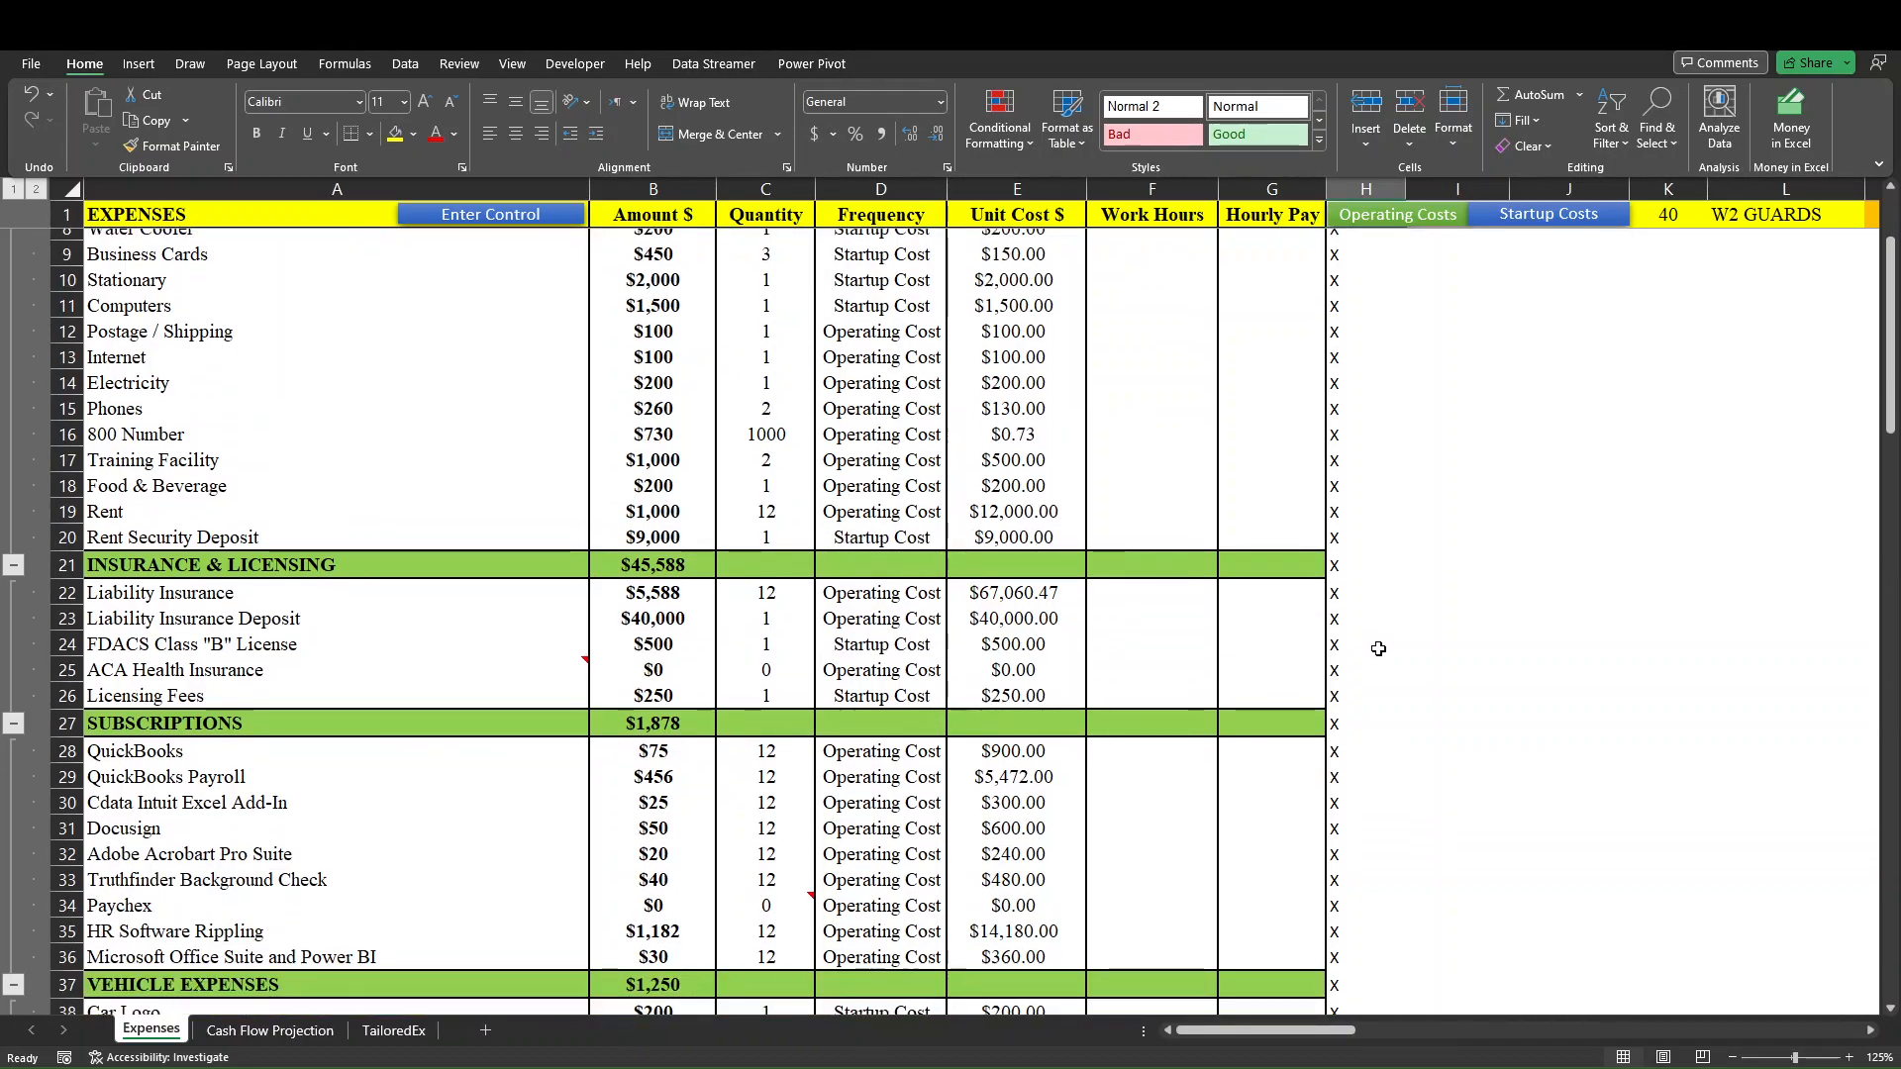
pyautogui.click(1346, 579)
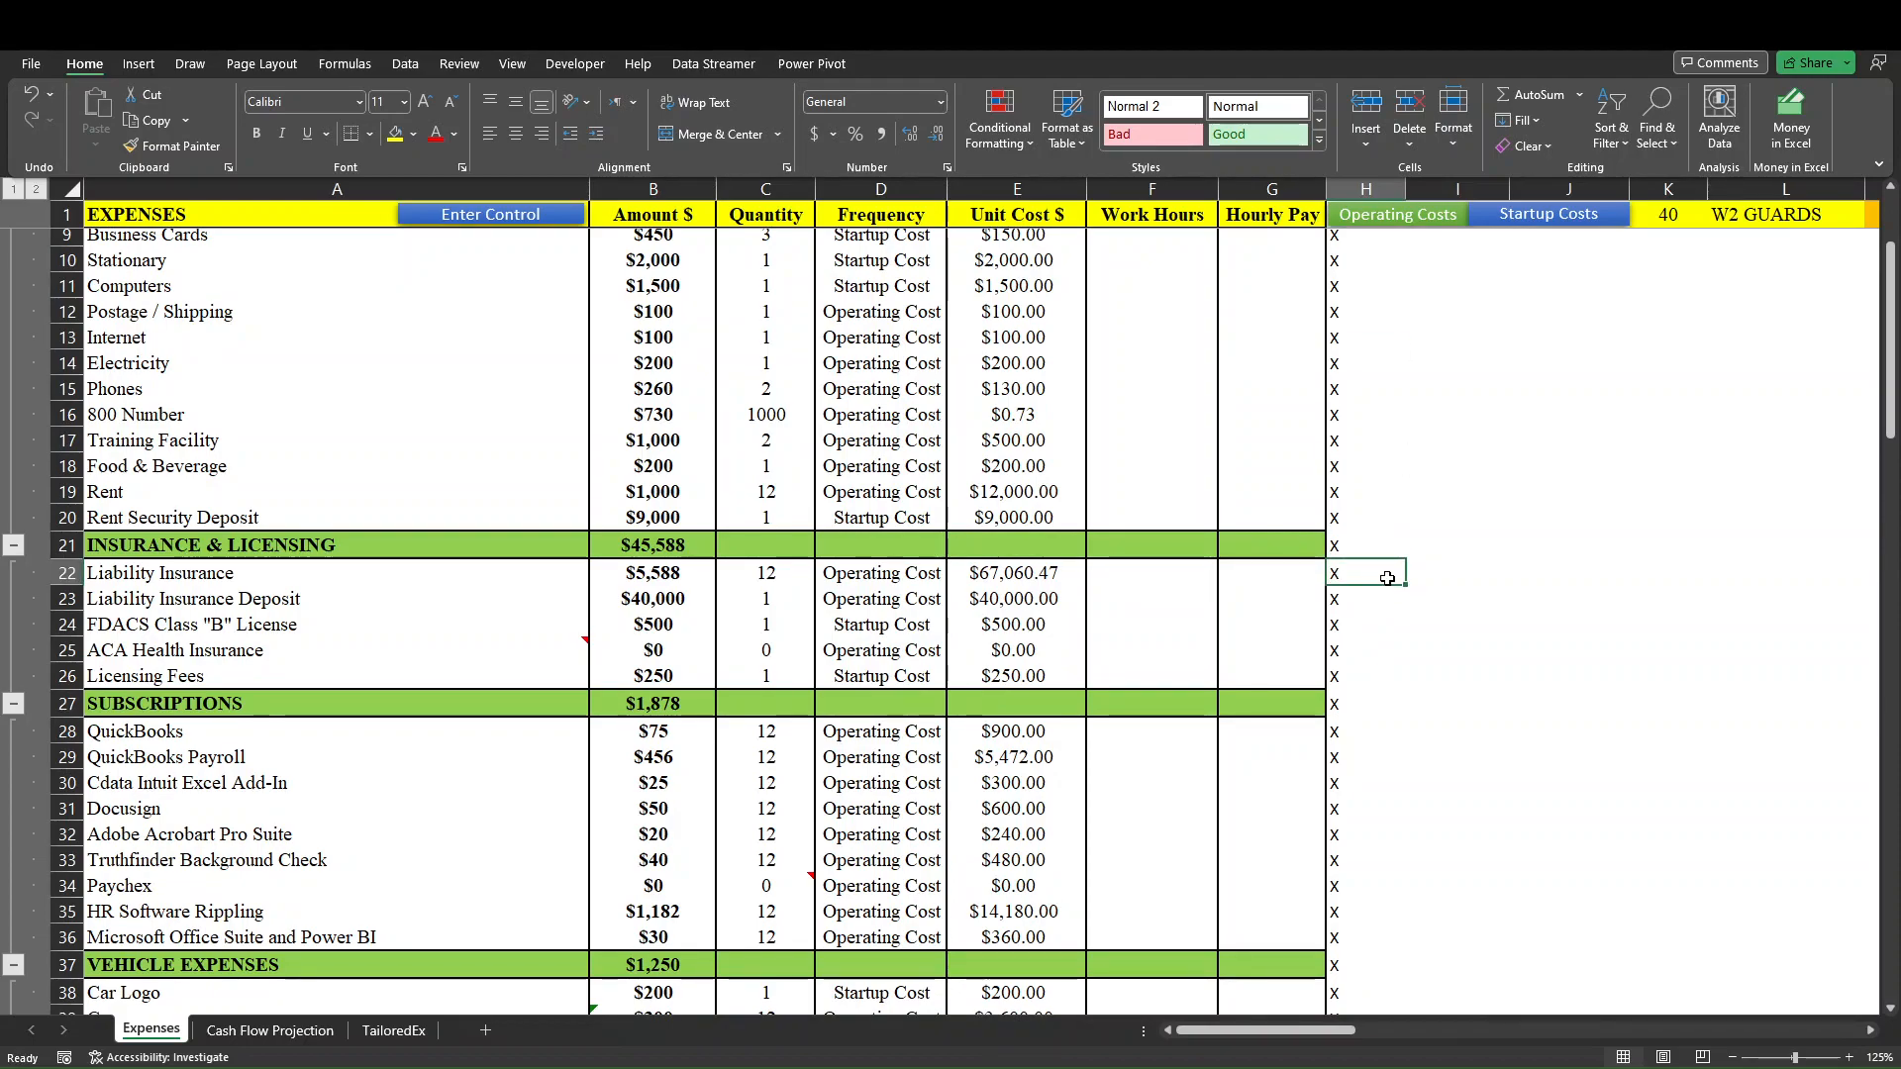
pyautogui.press('BackSpace')
pyautogui.press('Return')
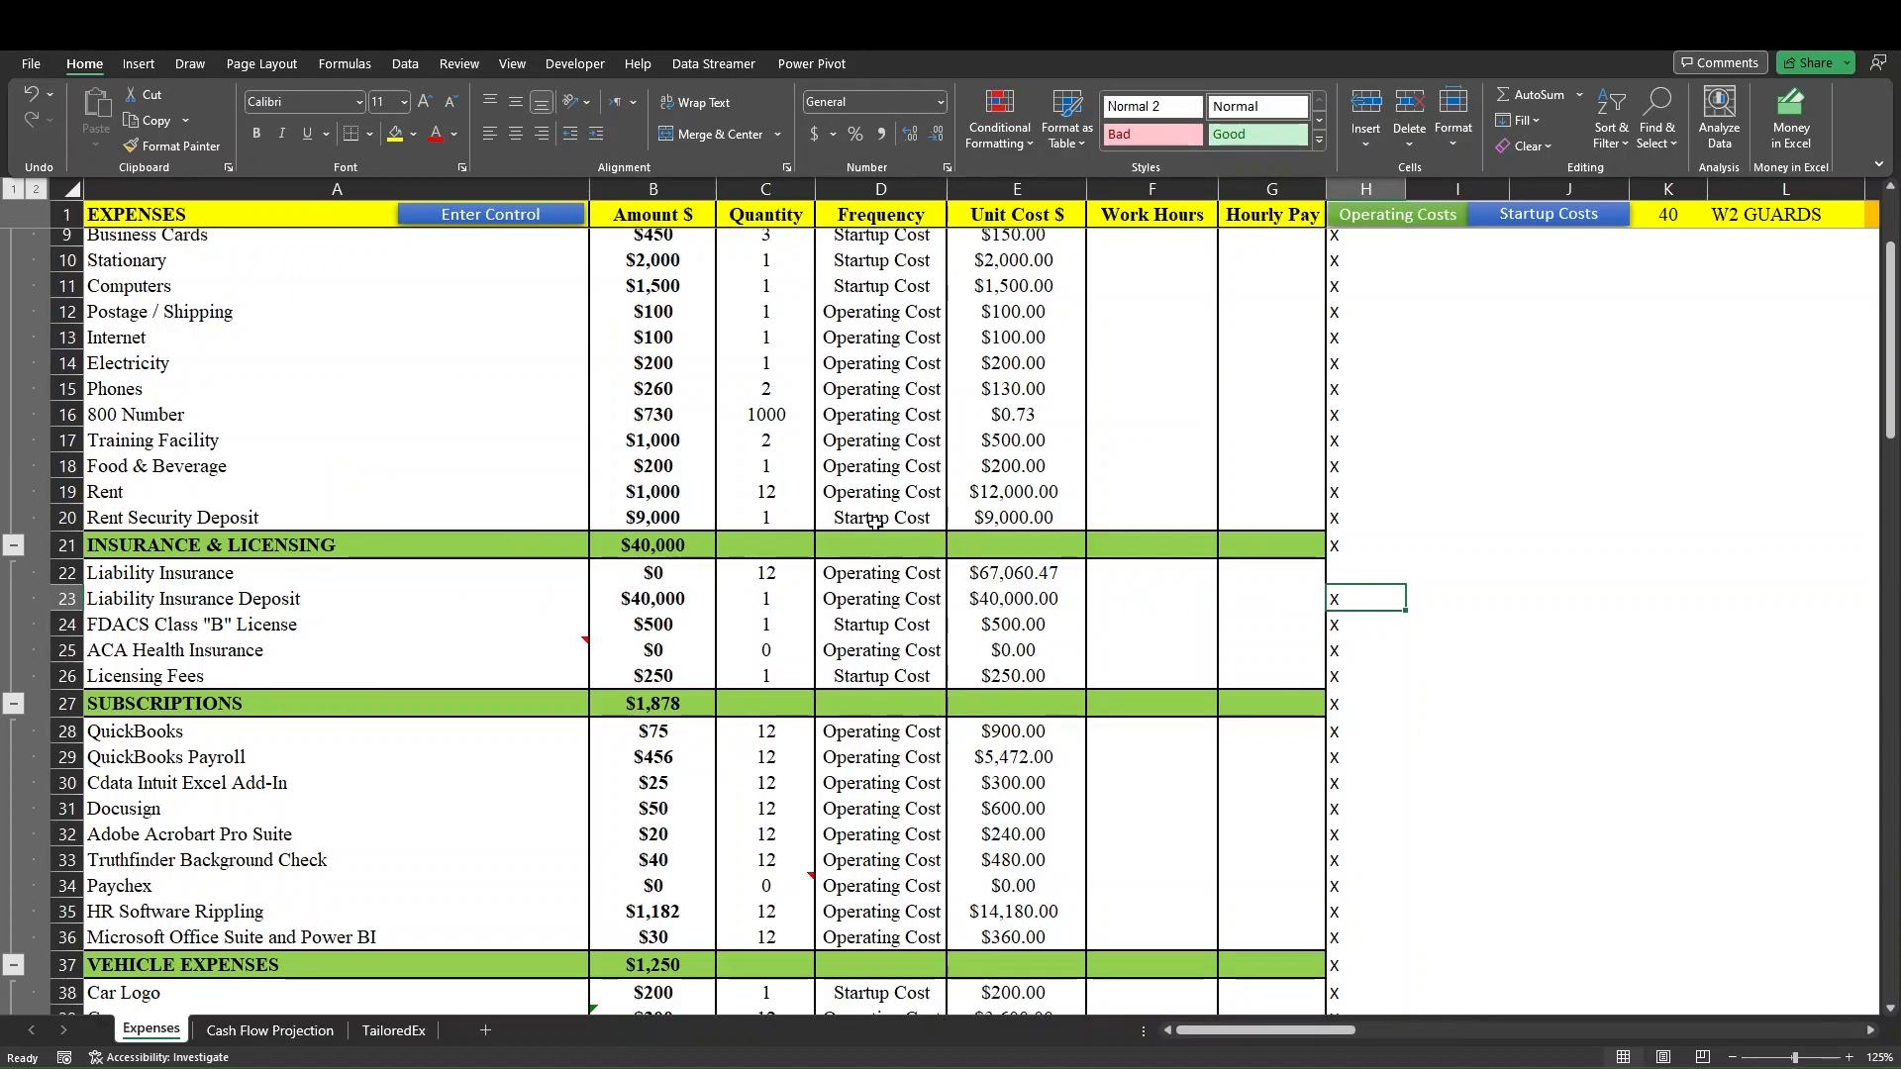
pyautogui.scroll(-2, 1290, 641)
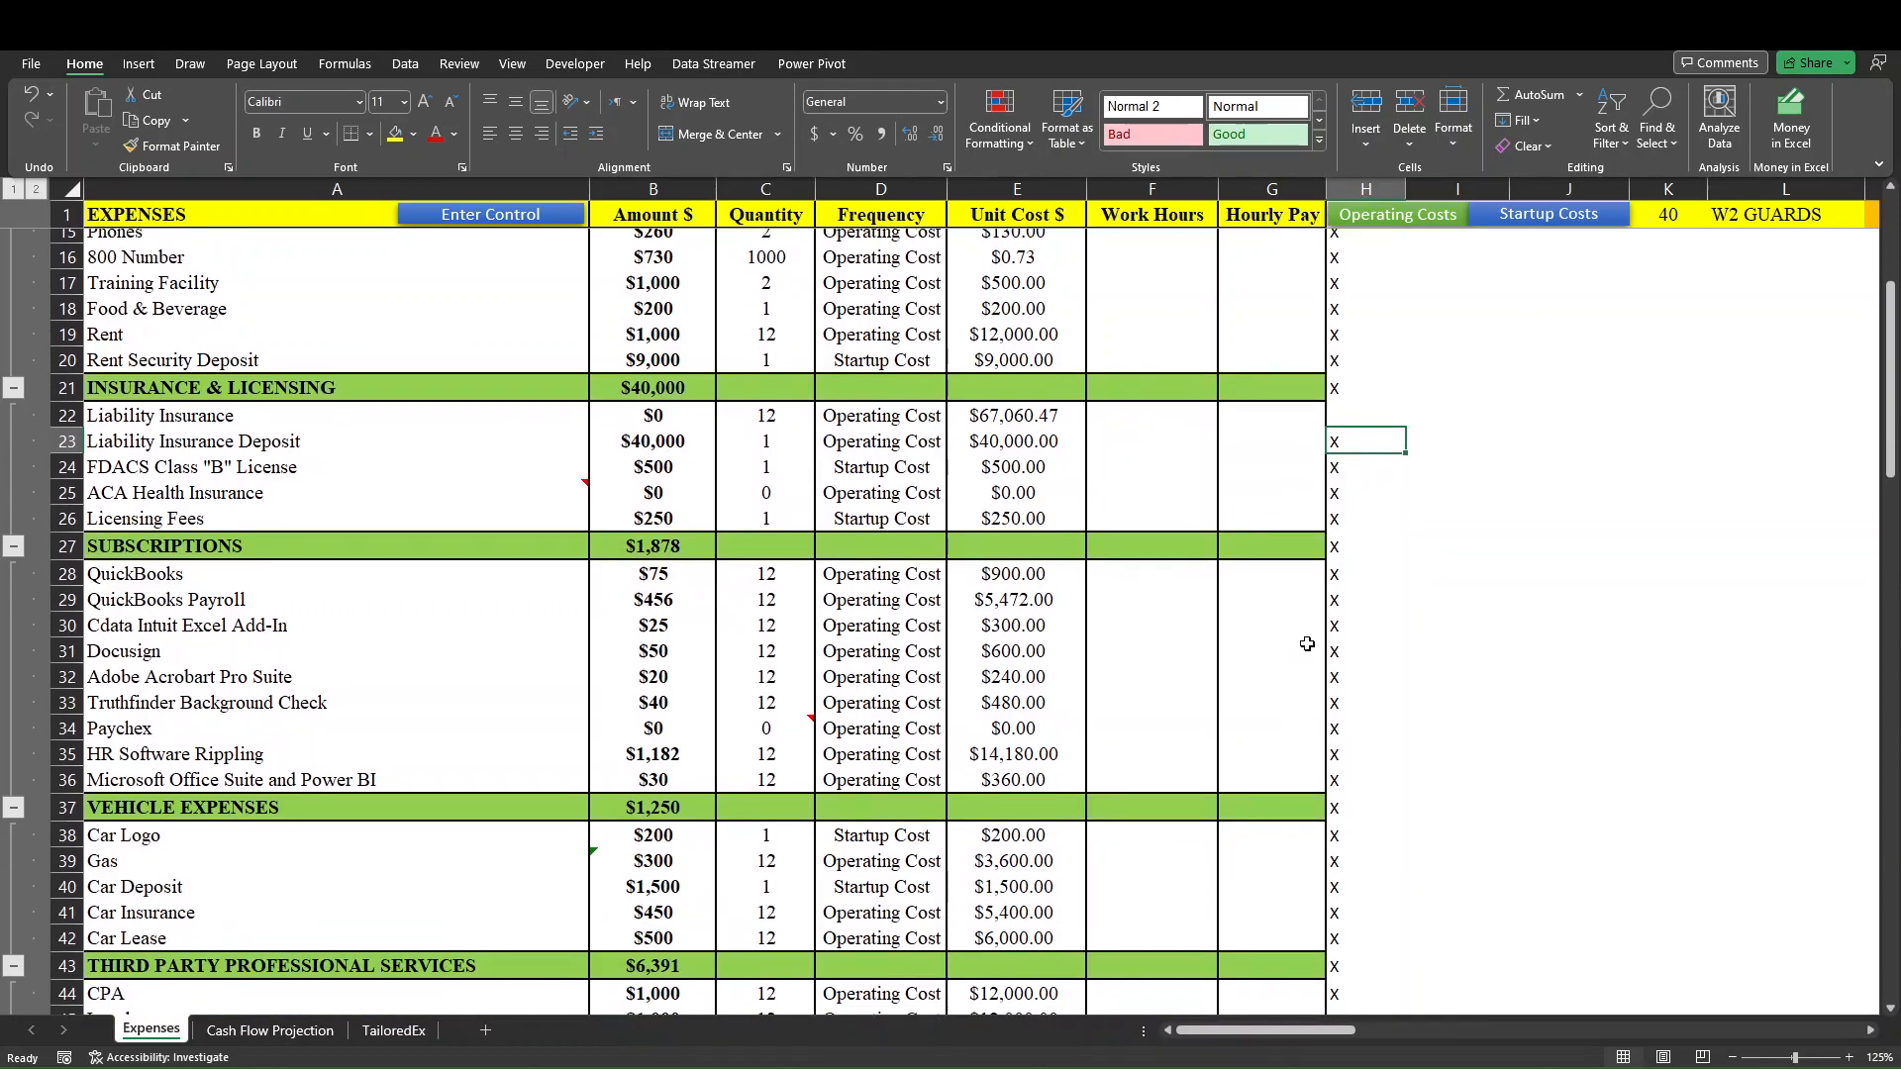
pyautogui.click(1344, 654)
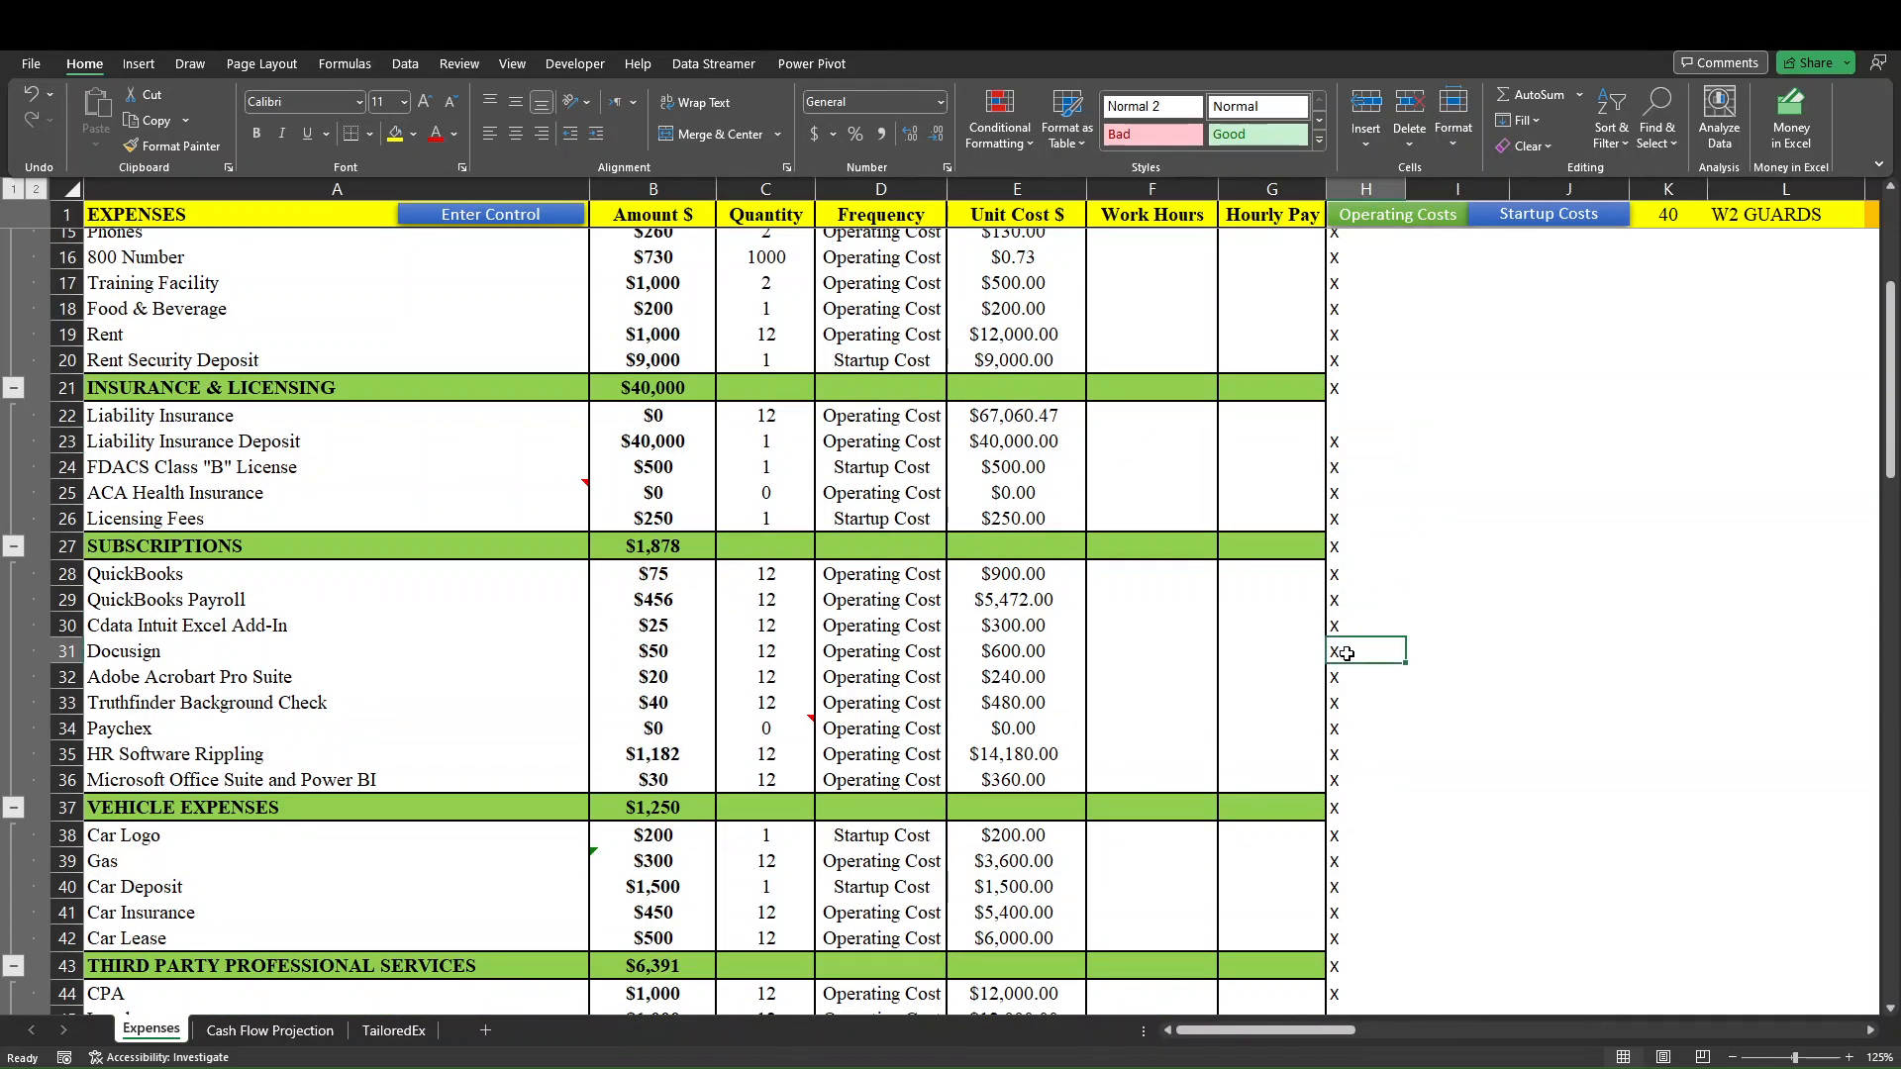
pyautogui.press('BackSpace')
pyautogui.press('Return')
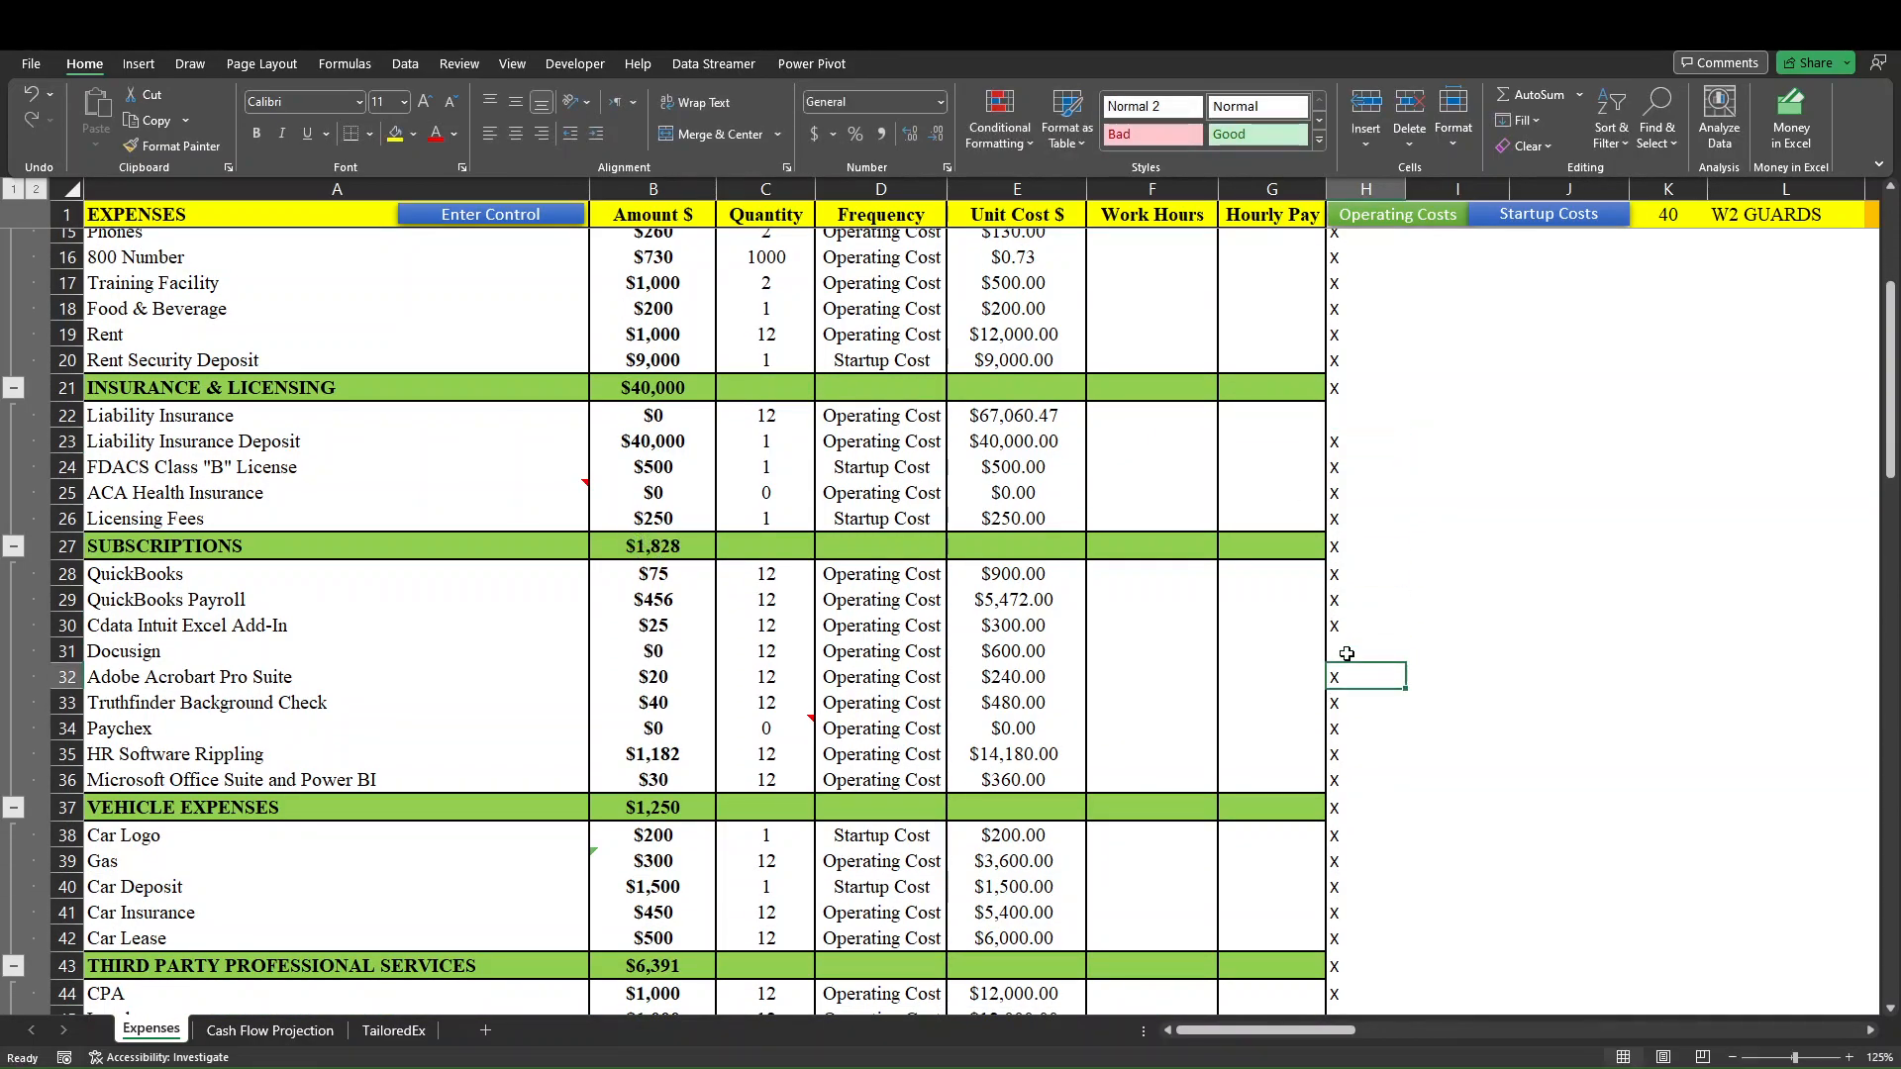
pyautogui.scroll(-4, 1346, 653)
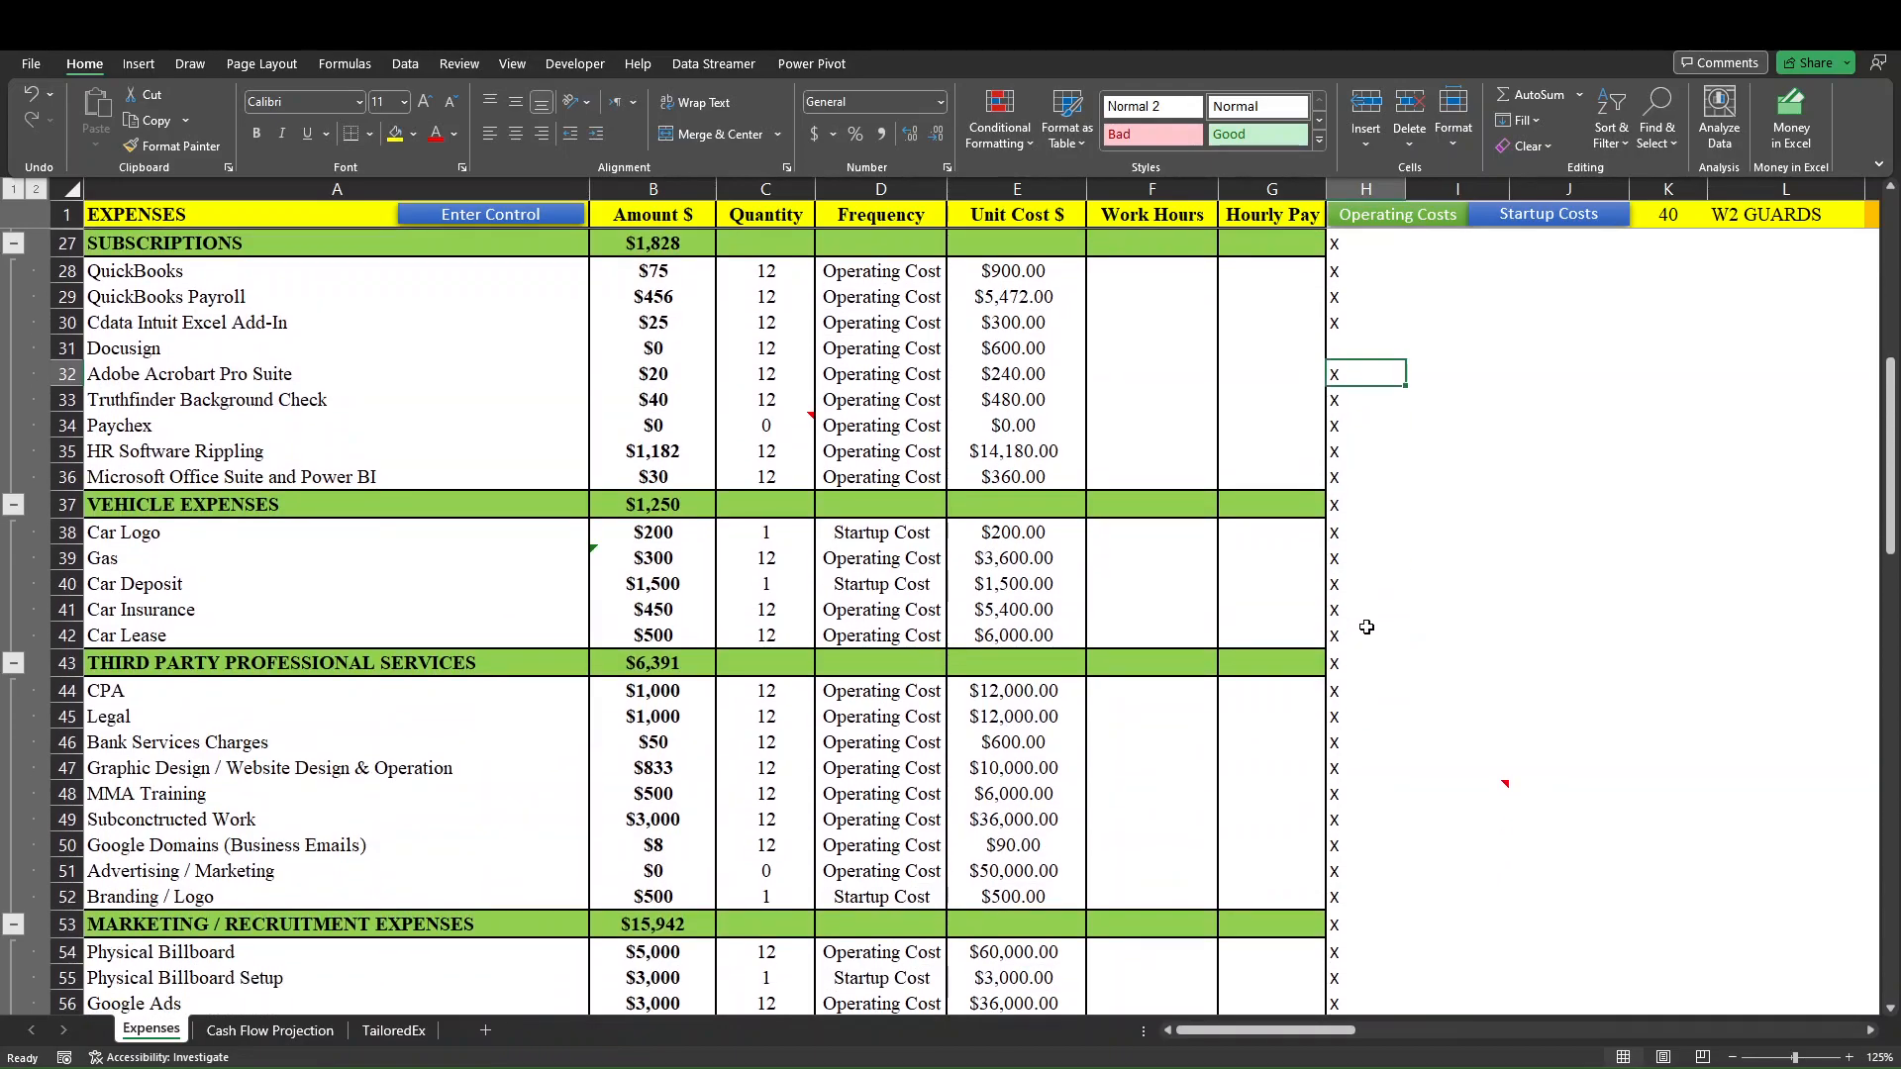
pyautogui.click(1389, 533)
pyautogui.press('BackSpace')
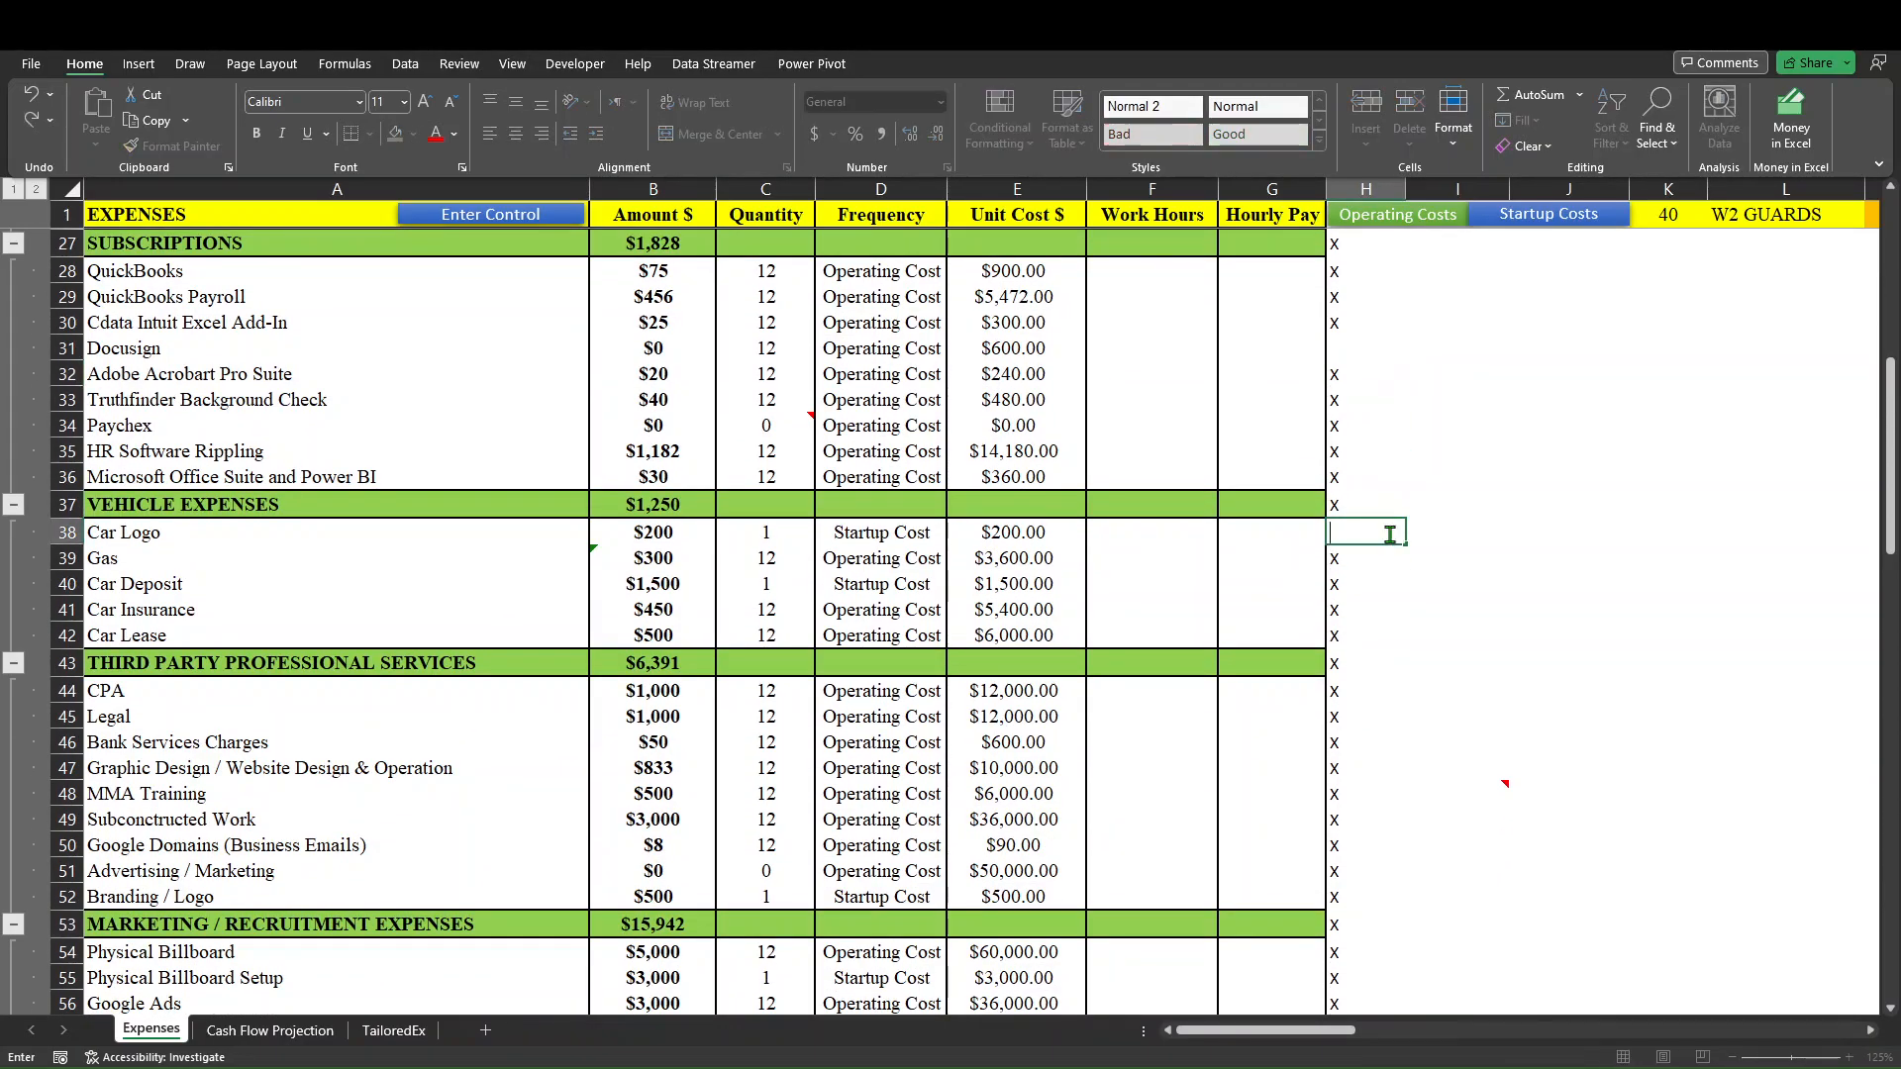
pyautogui.press('Return')
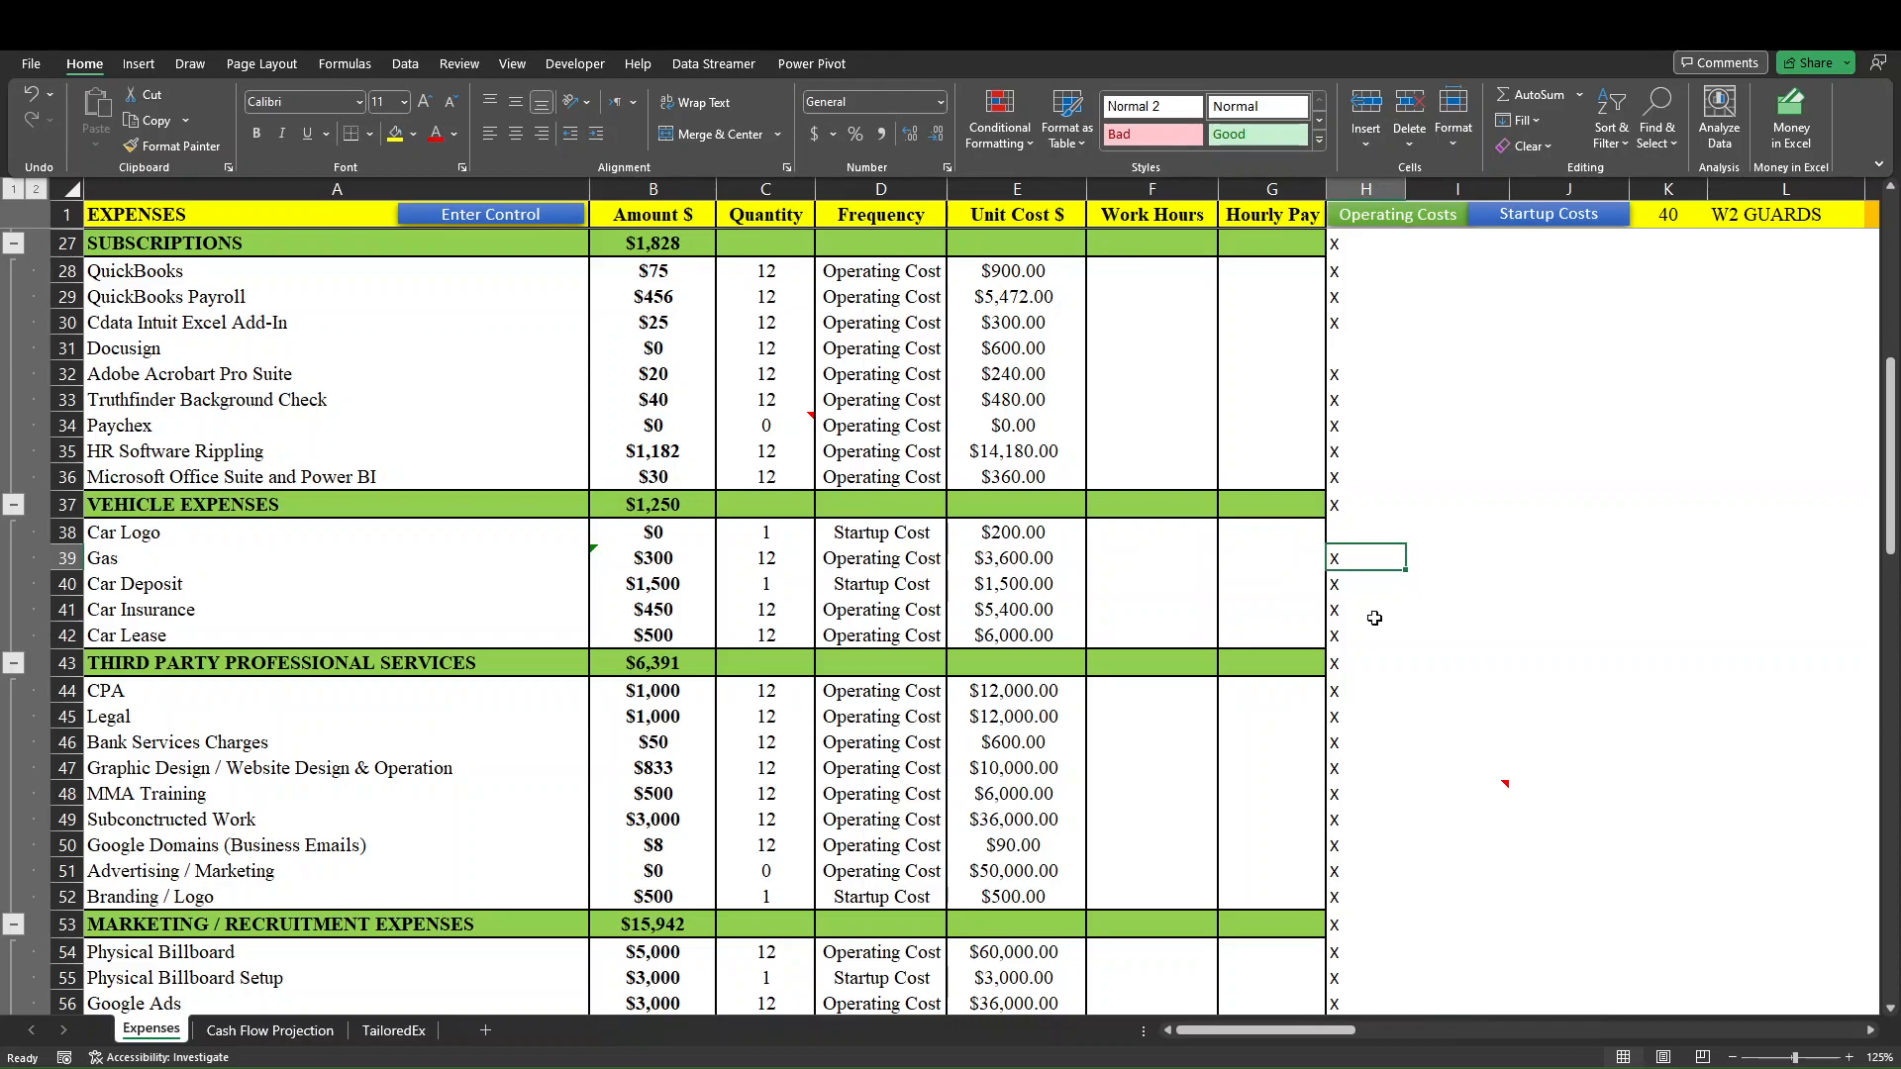
# Open the Control form over the Expenses sheet and set the number of W2 guards to 50.
pyautogui.scroll(9, 1374, 617)
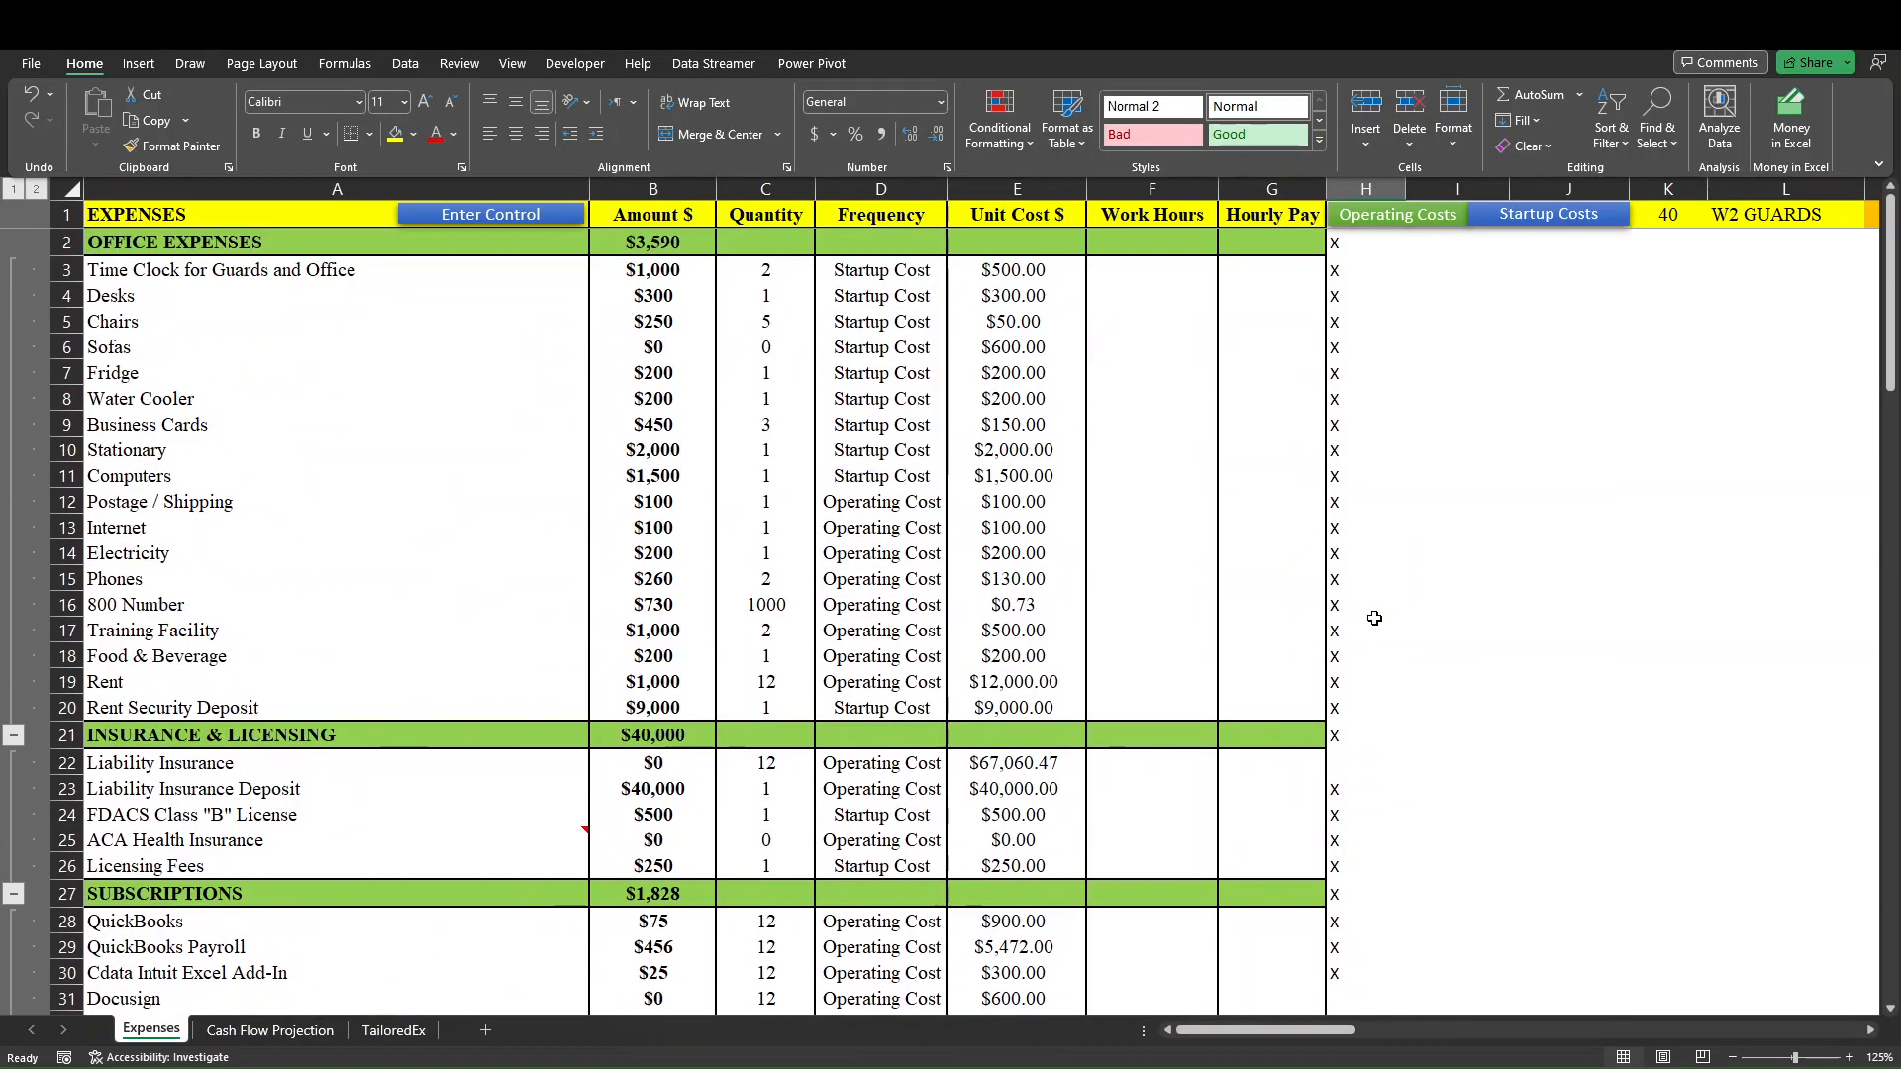
pyautogui.hotkey('ctrl', 'Home')
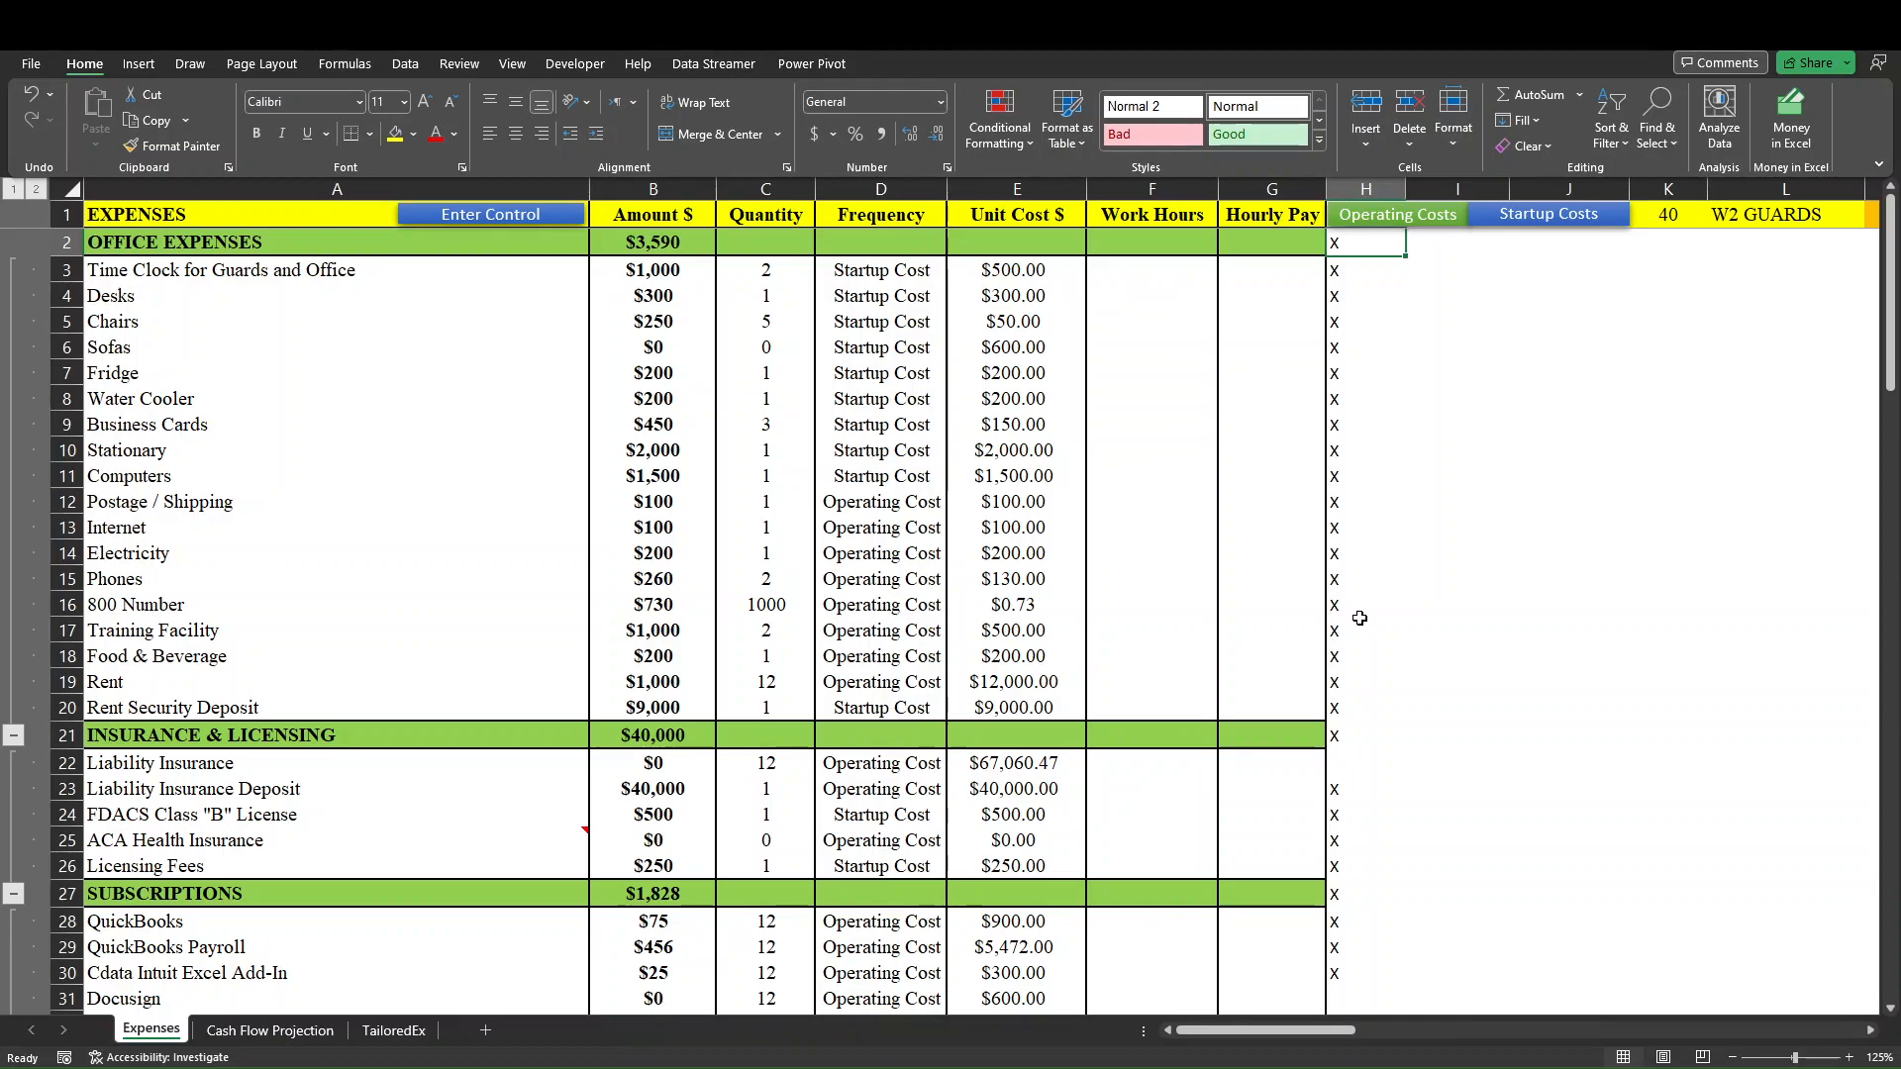
pyautogui.hotkey('ctrl', 'e')
pyautogui.moveTo(212, 14); pyautogui.dragTo(929, 232)
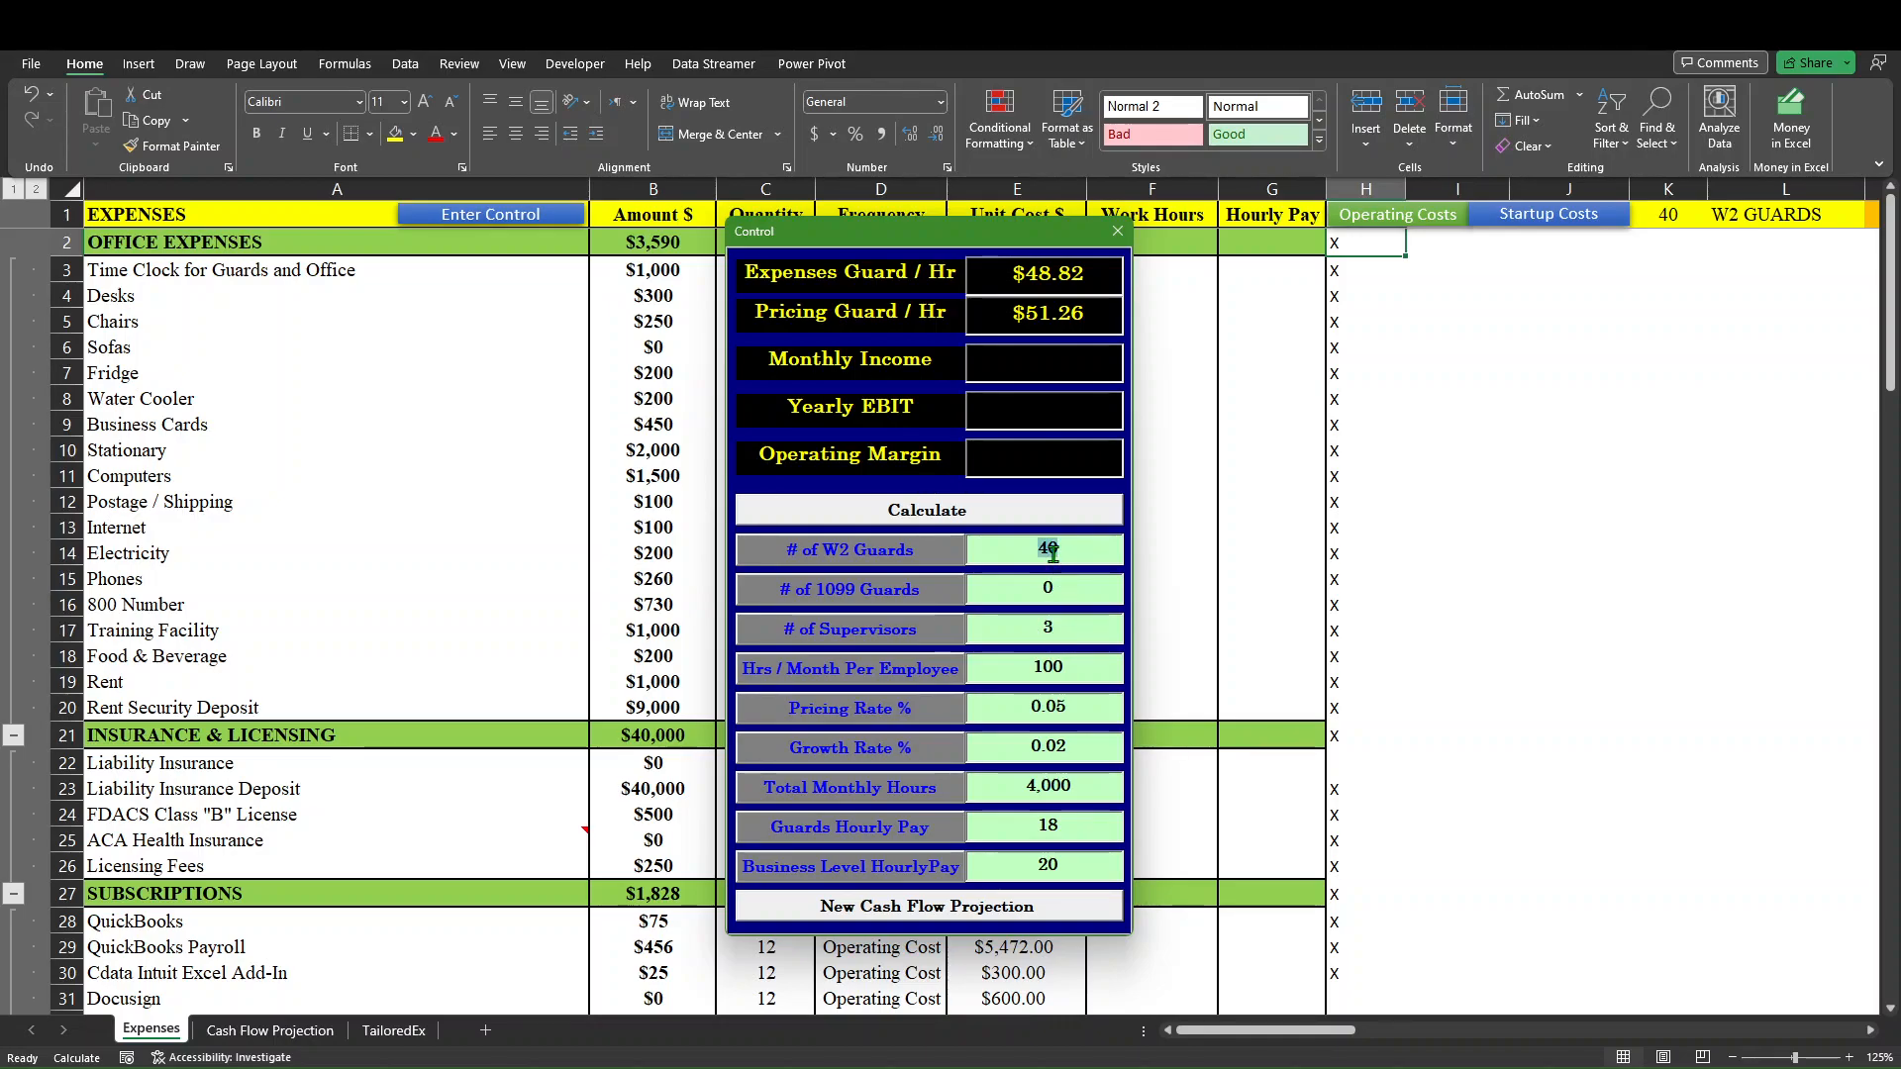
pyautogui.write('50')
pyautogui.click(840, 550)
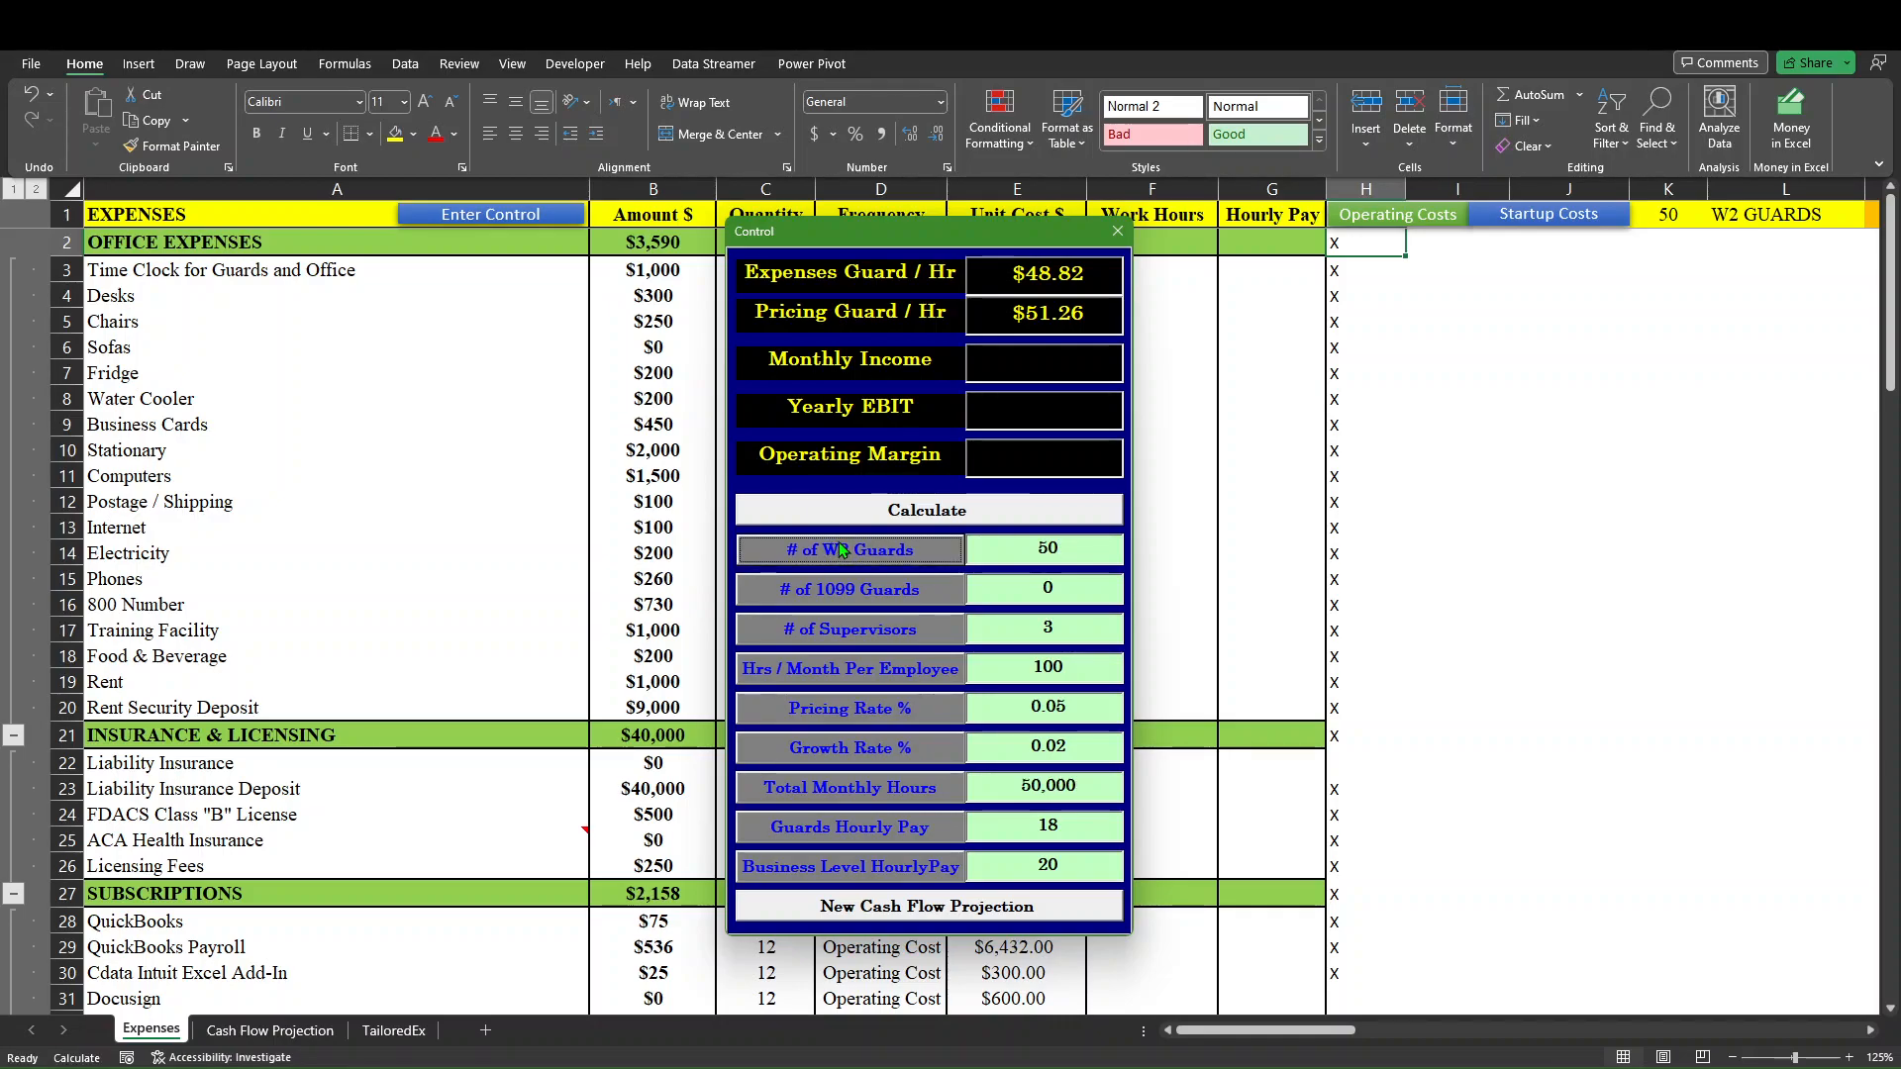
# Set the number of supervisors to 4 and the hours per month per employee to 120.
pyautogui.doubleClick(1051, 632)
pyautogui.write('4')
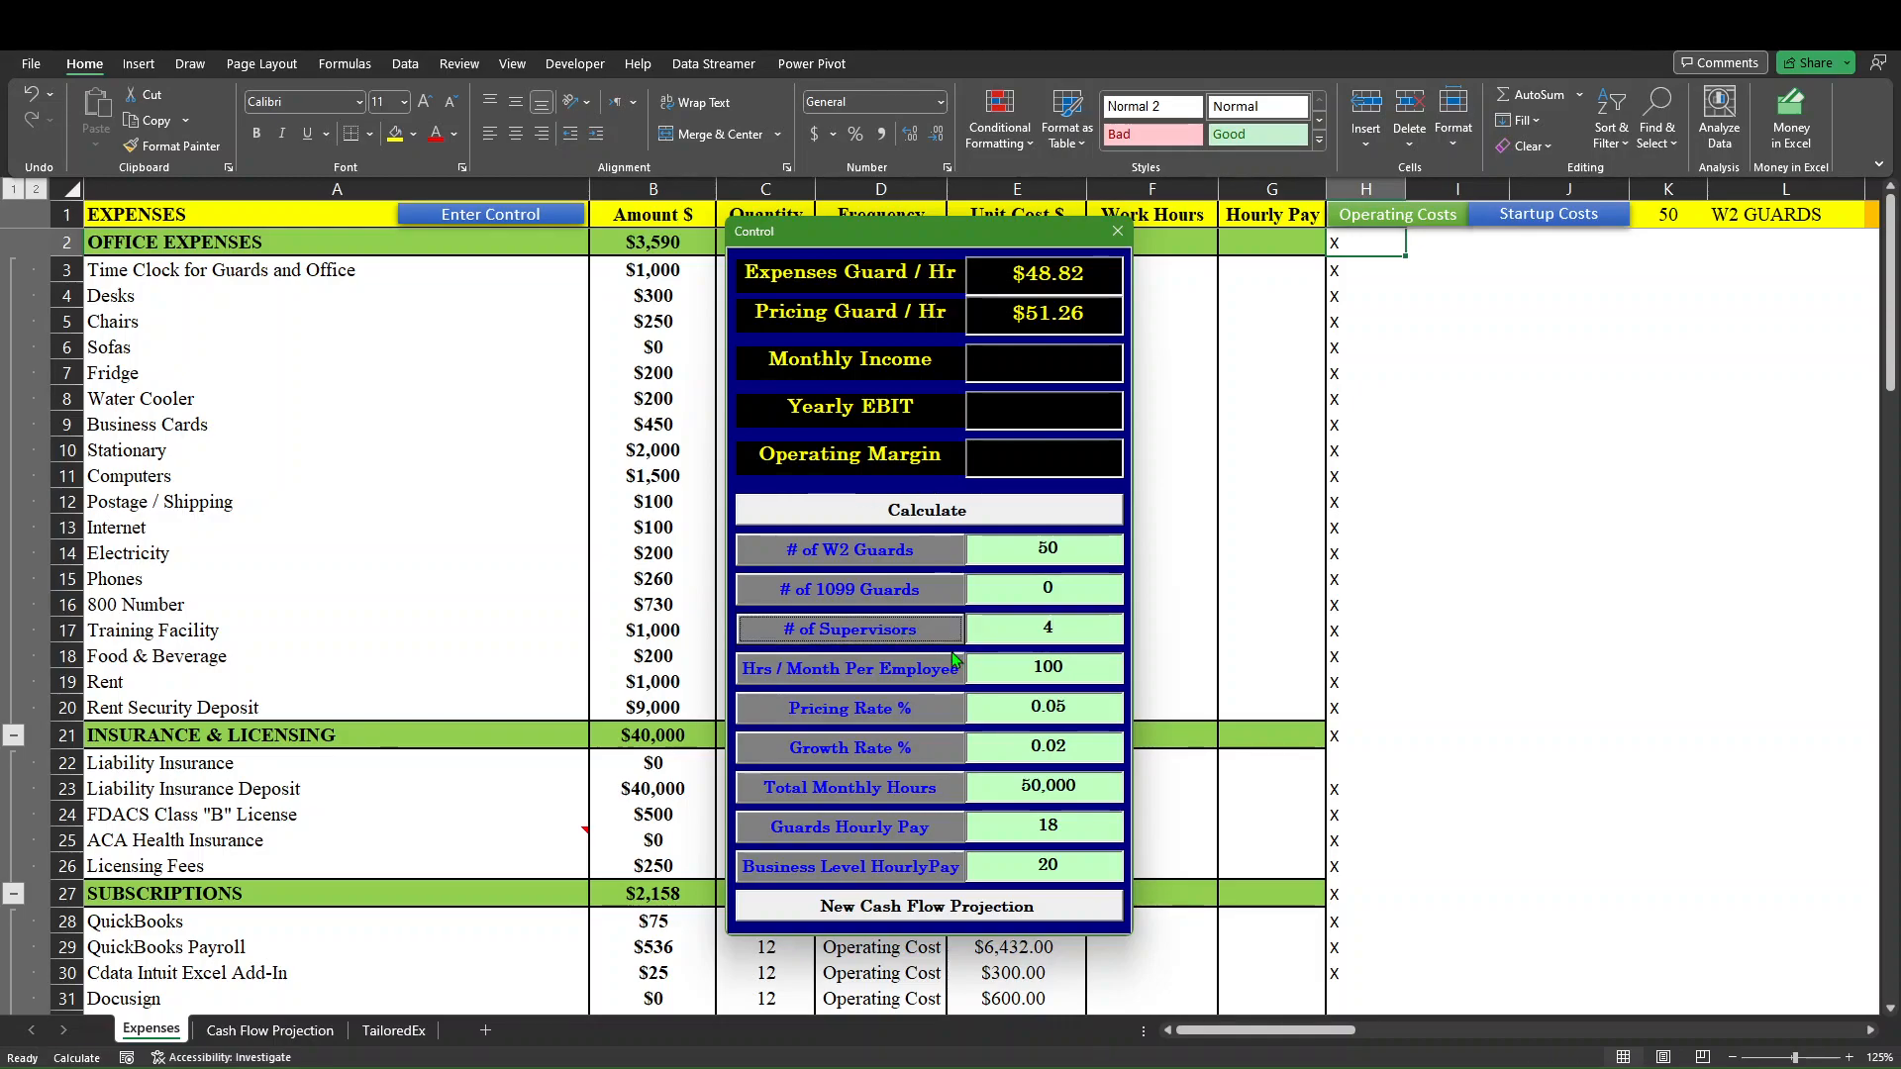
pyautogui.doubleClick(1050, 670)
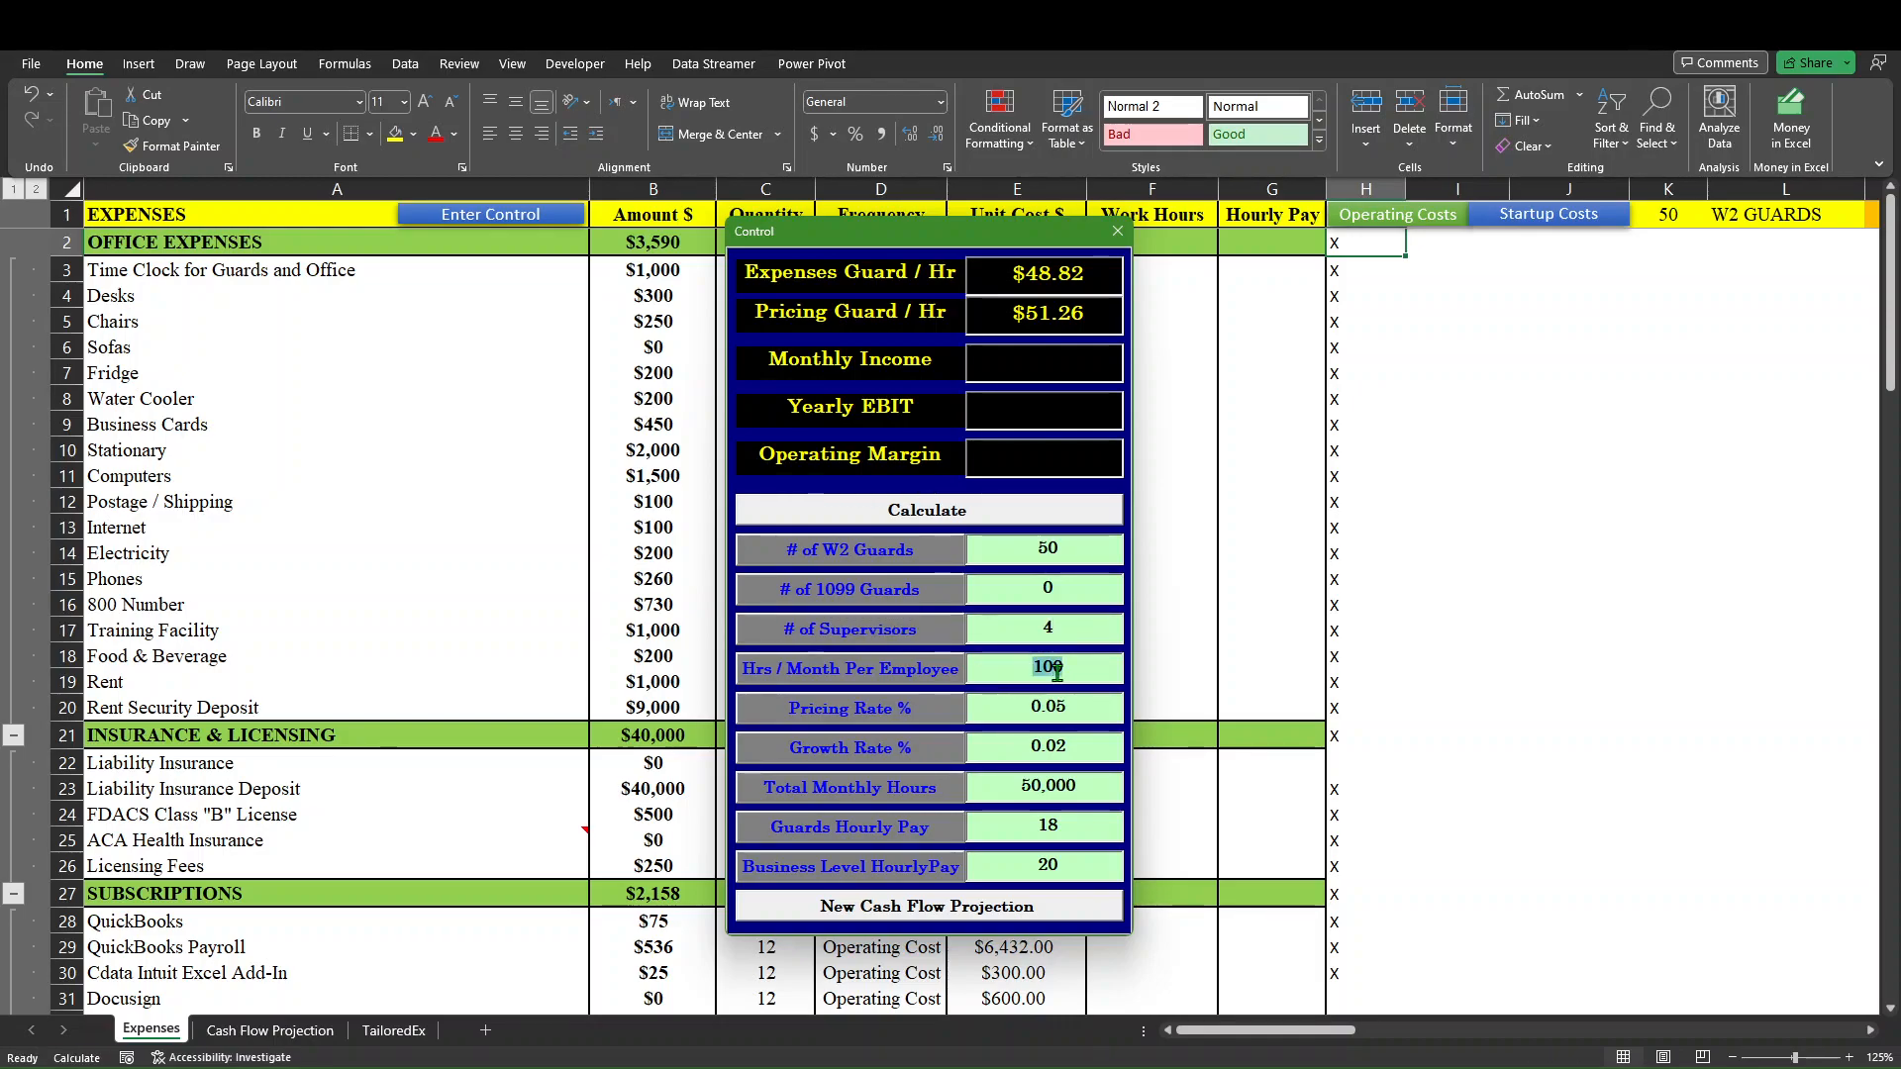
pyautogui.write('120')
pyautogui.click(908, 671)
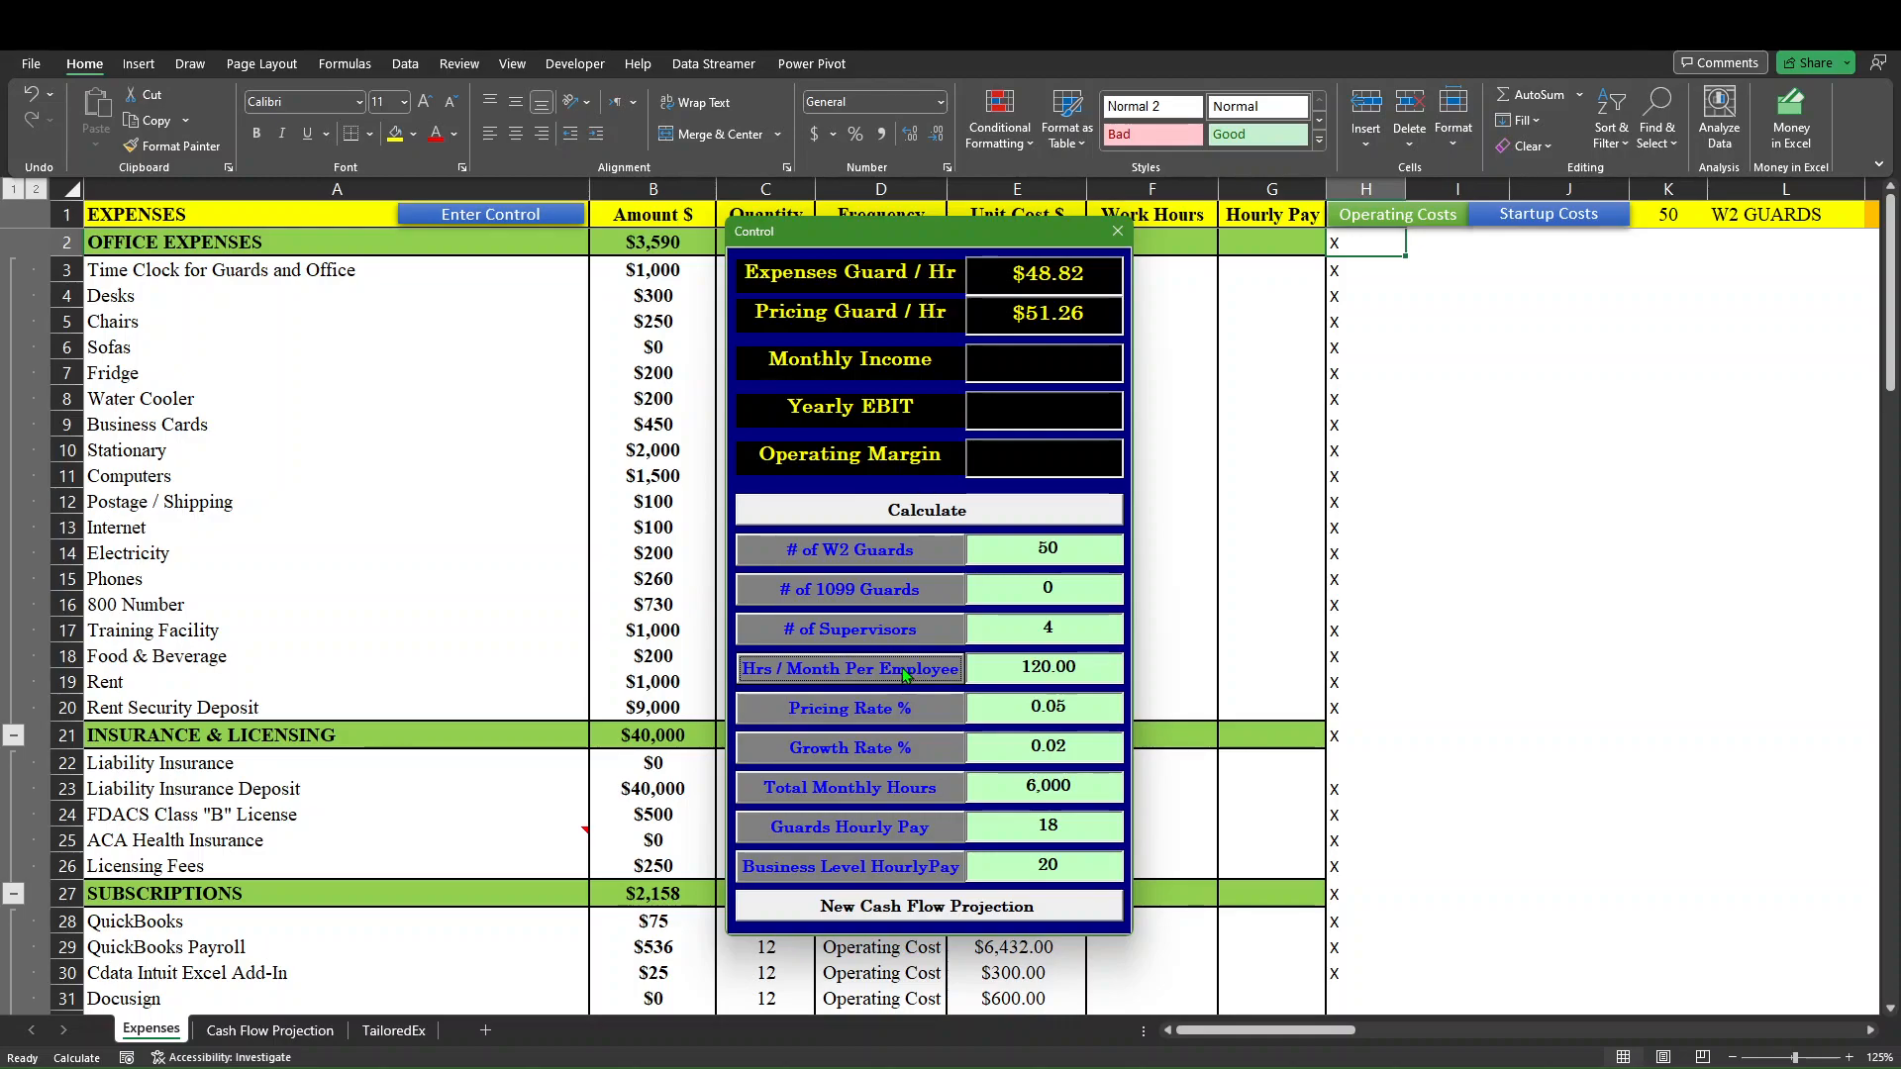
# Set the pricing rate to 10% and the growth rate to 3% in the Control form.
pyautogui.doubleClick(1048, 707)
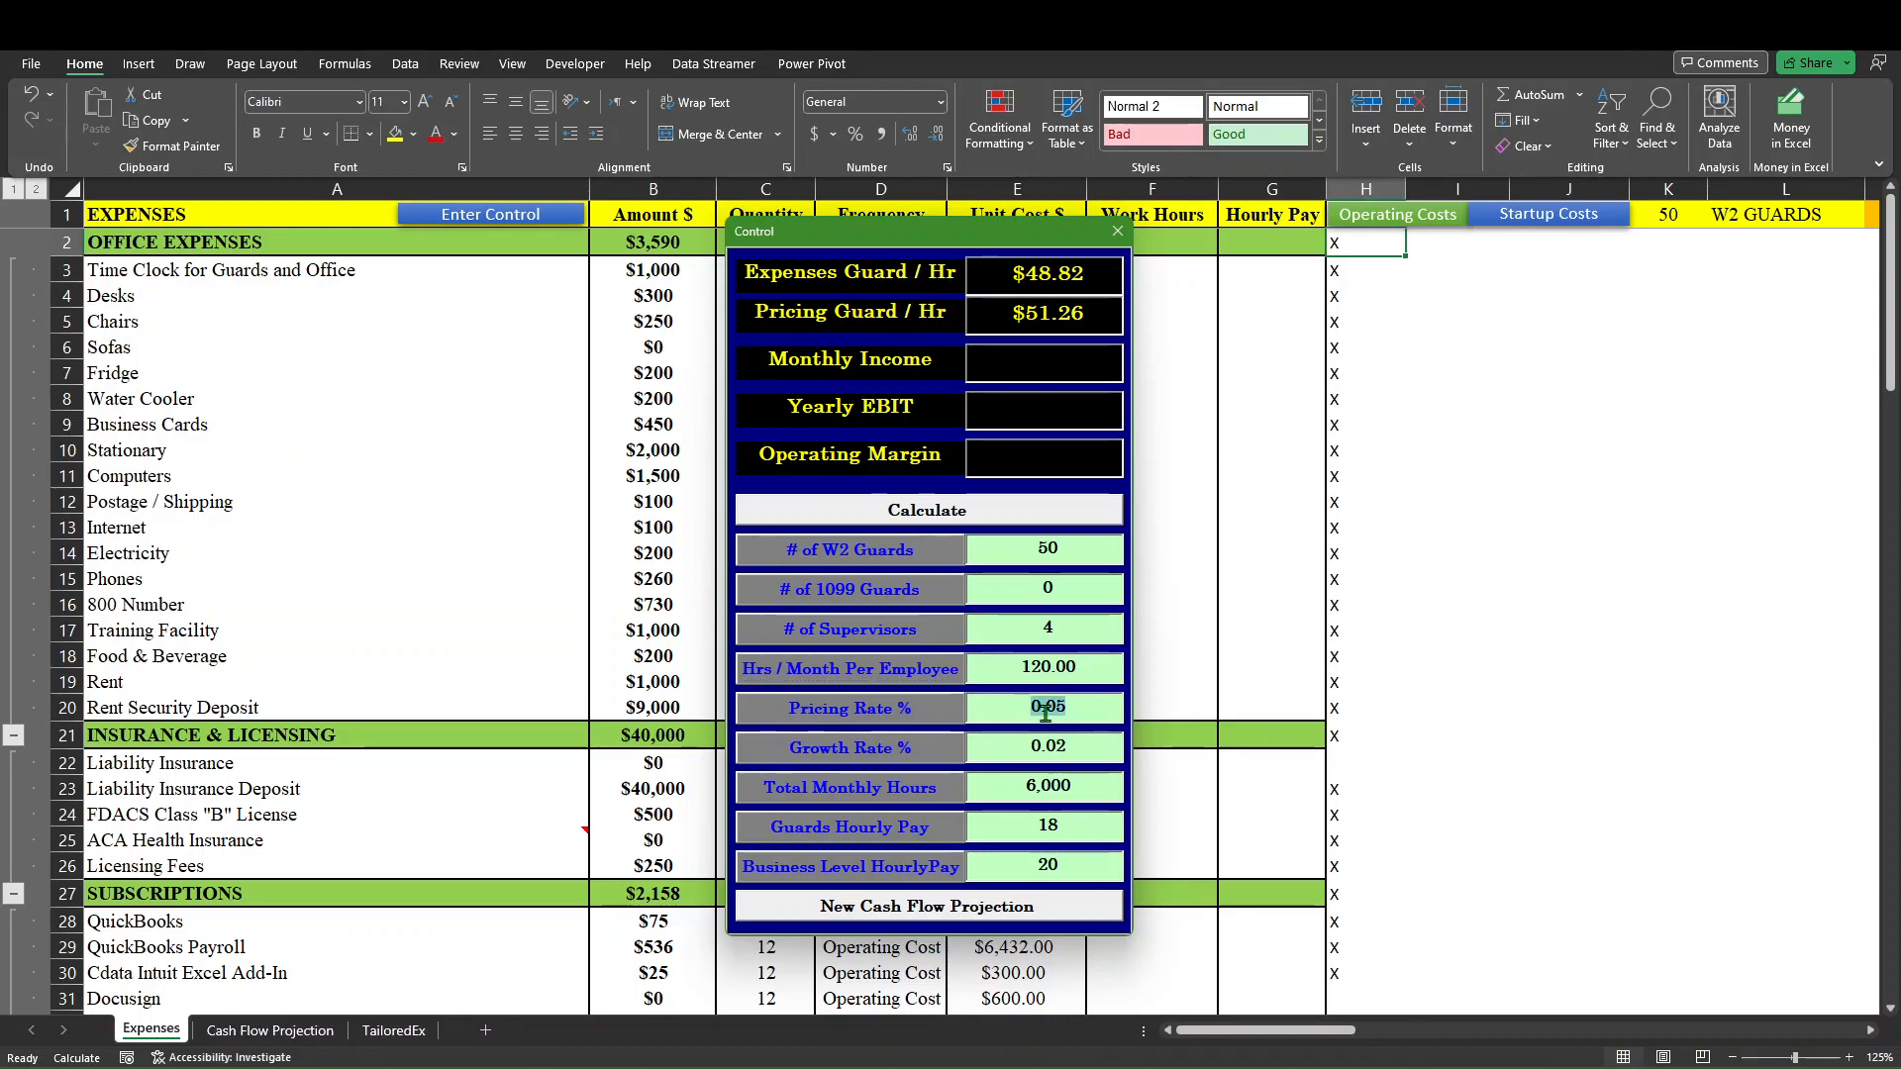
pyautogui.write('10')
pyautogui.click(844, 711)
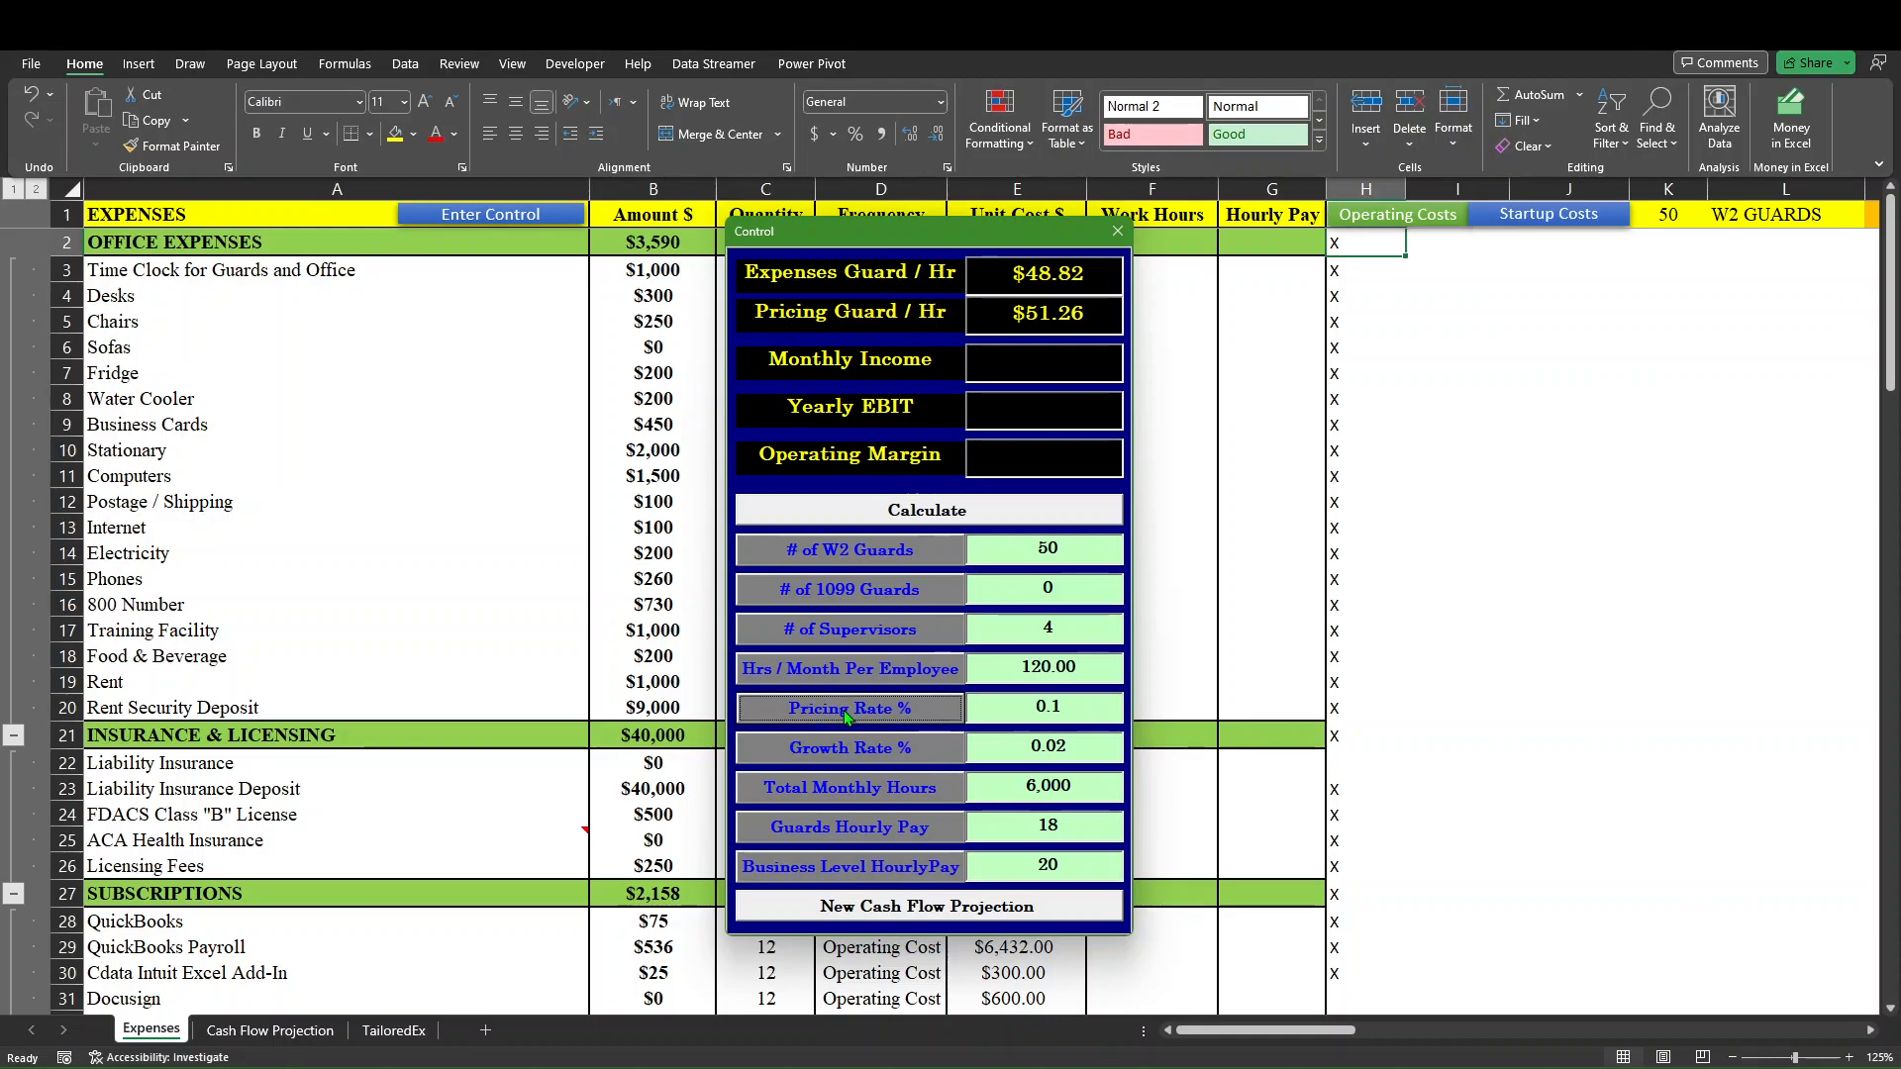
pyautogui.doubleClick(1049, 749)
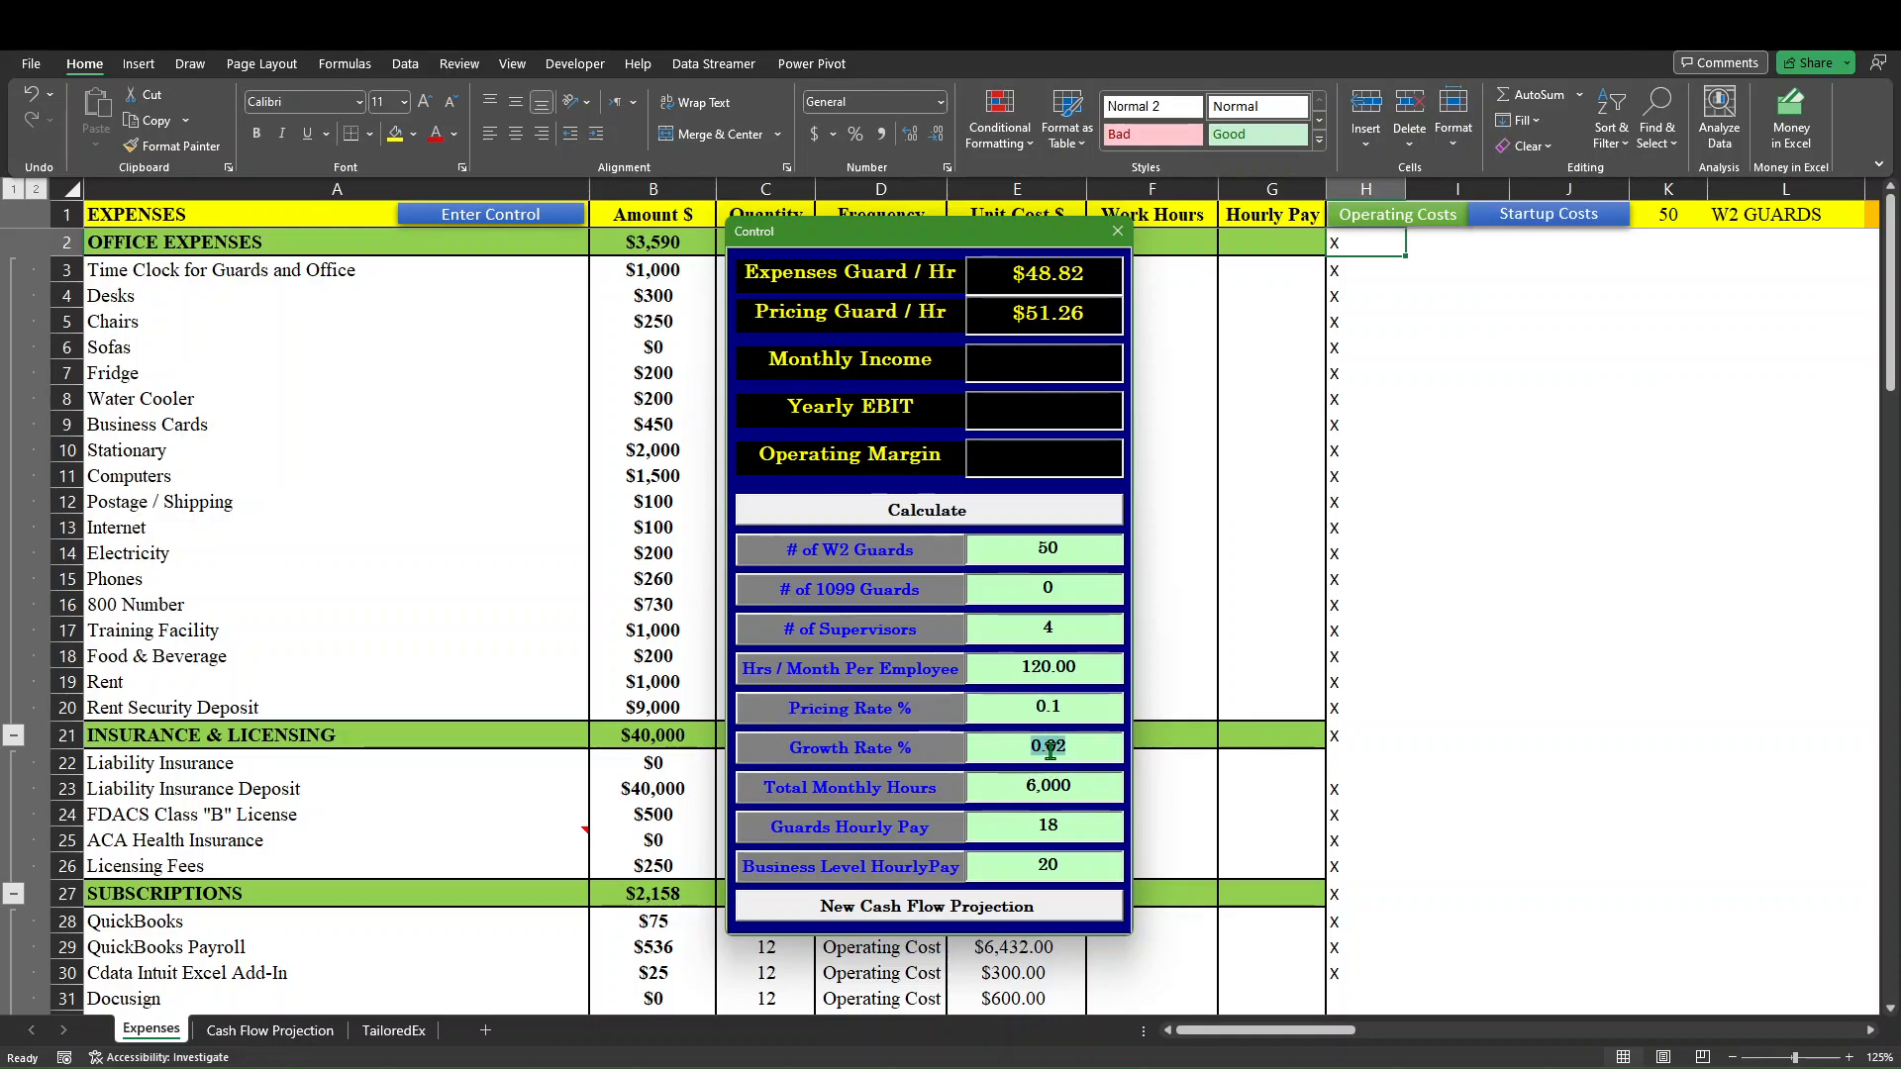
pyautogui.write('3')
pyautogui.click(946, 759)
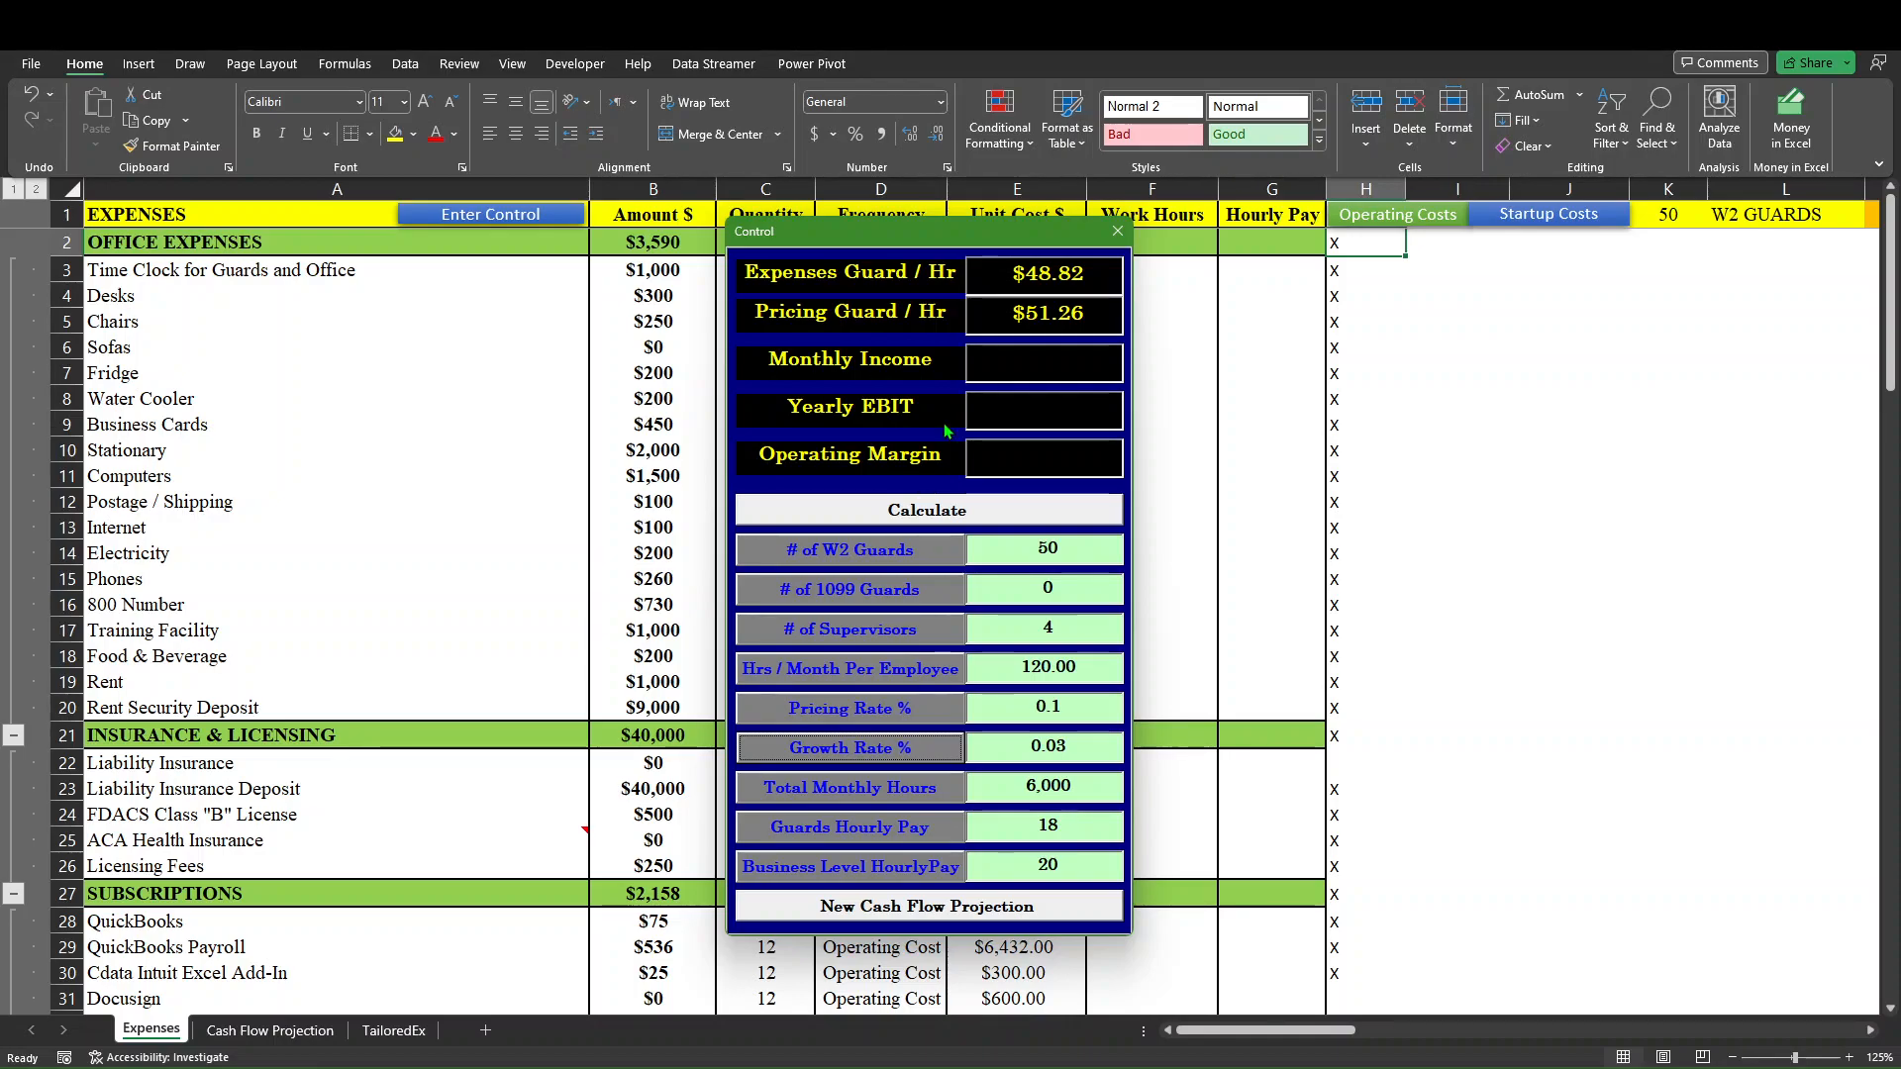
# Calculate the guard pricing, monthly income, yearly EBIT and operating margin, and close the Control form.
pyautogui.click(911, 517)
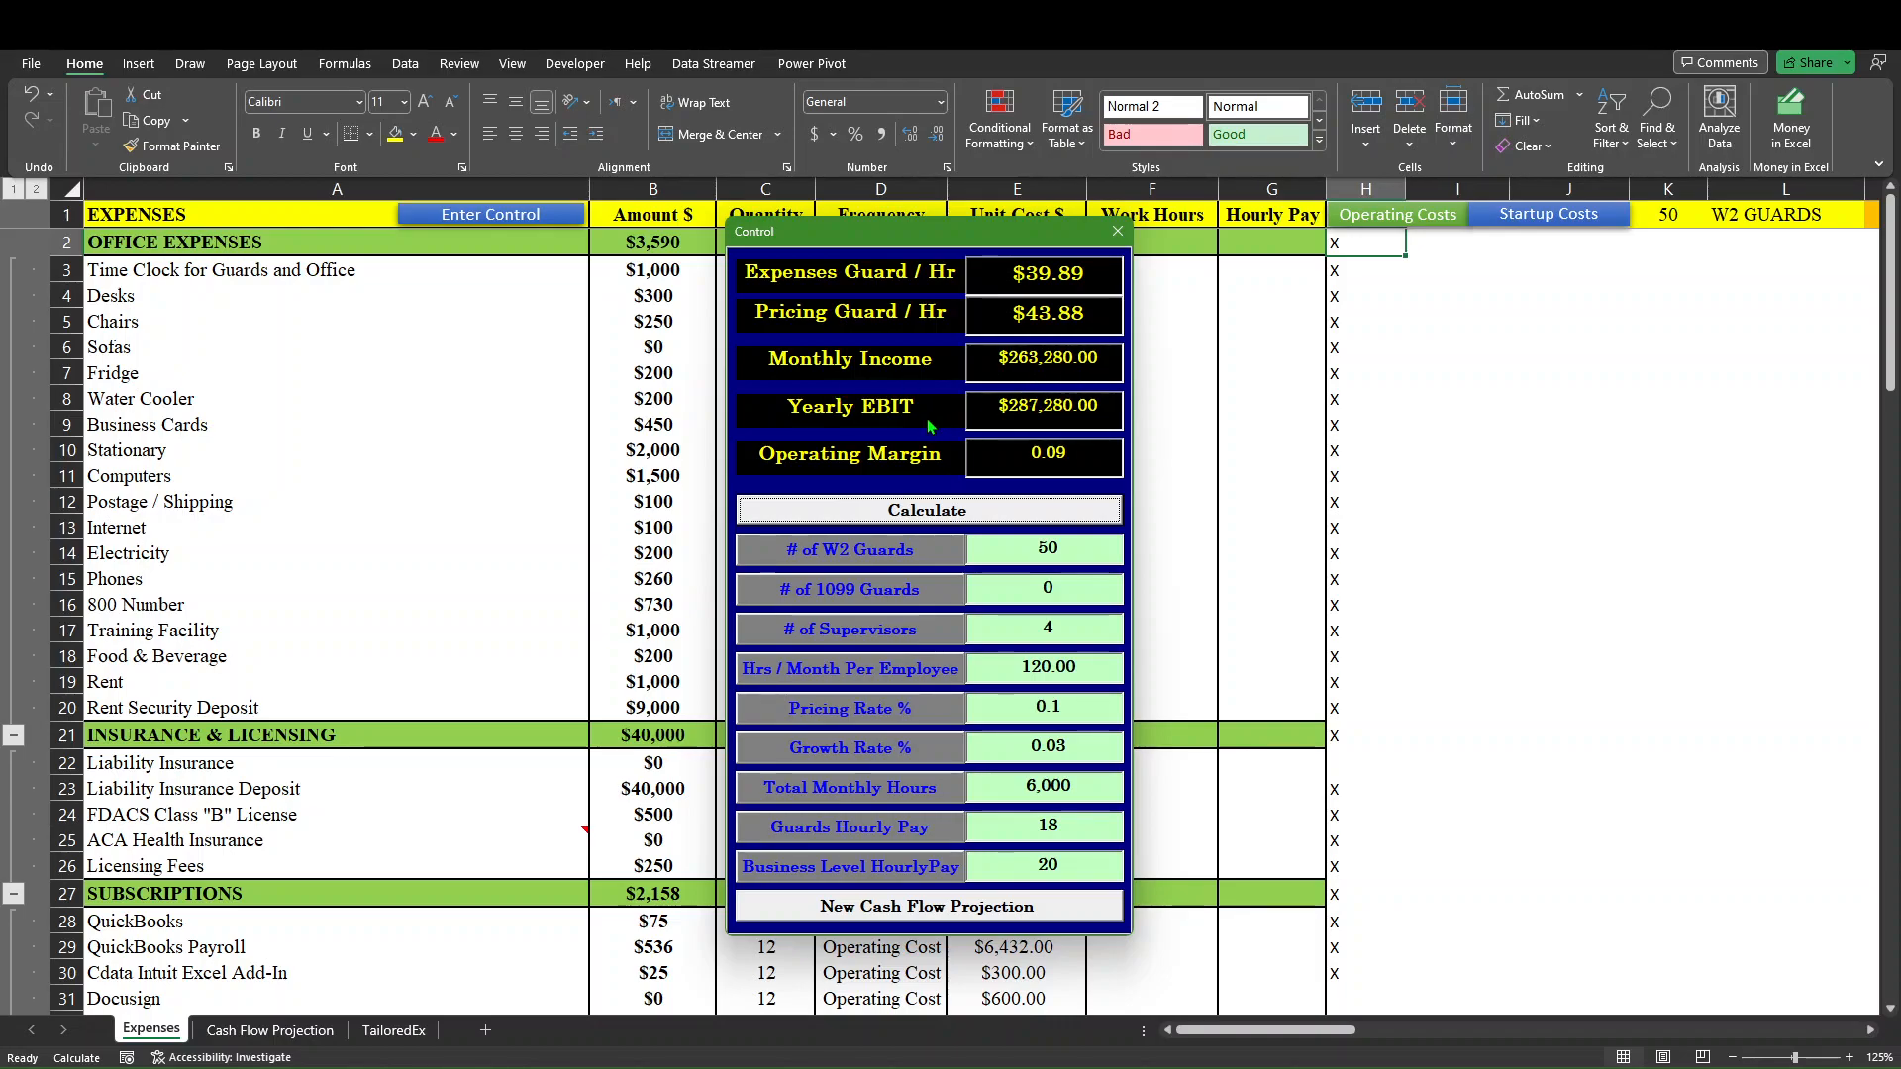
pyautogui.moveTo(930, 425)
pyautogui.click(1118, 234)
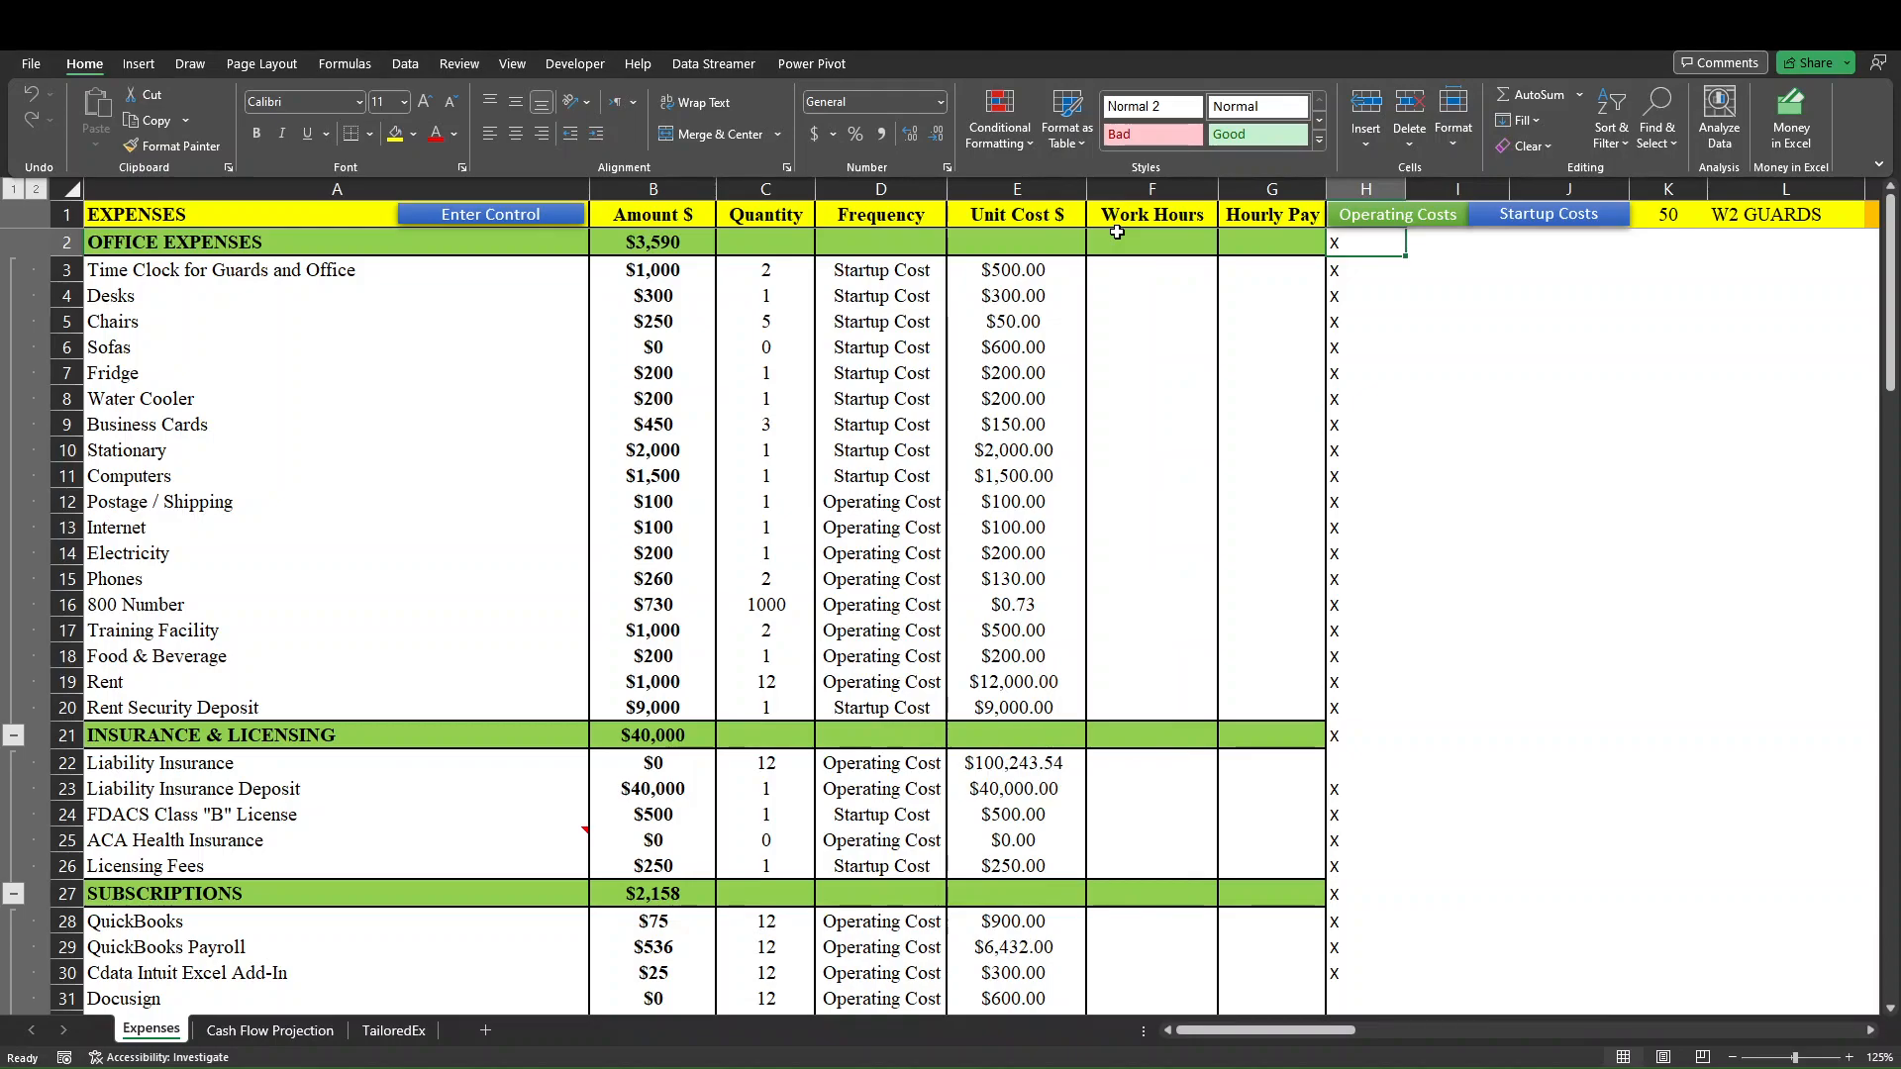
# Set the startup capital to $500,000 on the Cash Flow Projection sheet.
pyautogui.click(265, 1032)
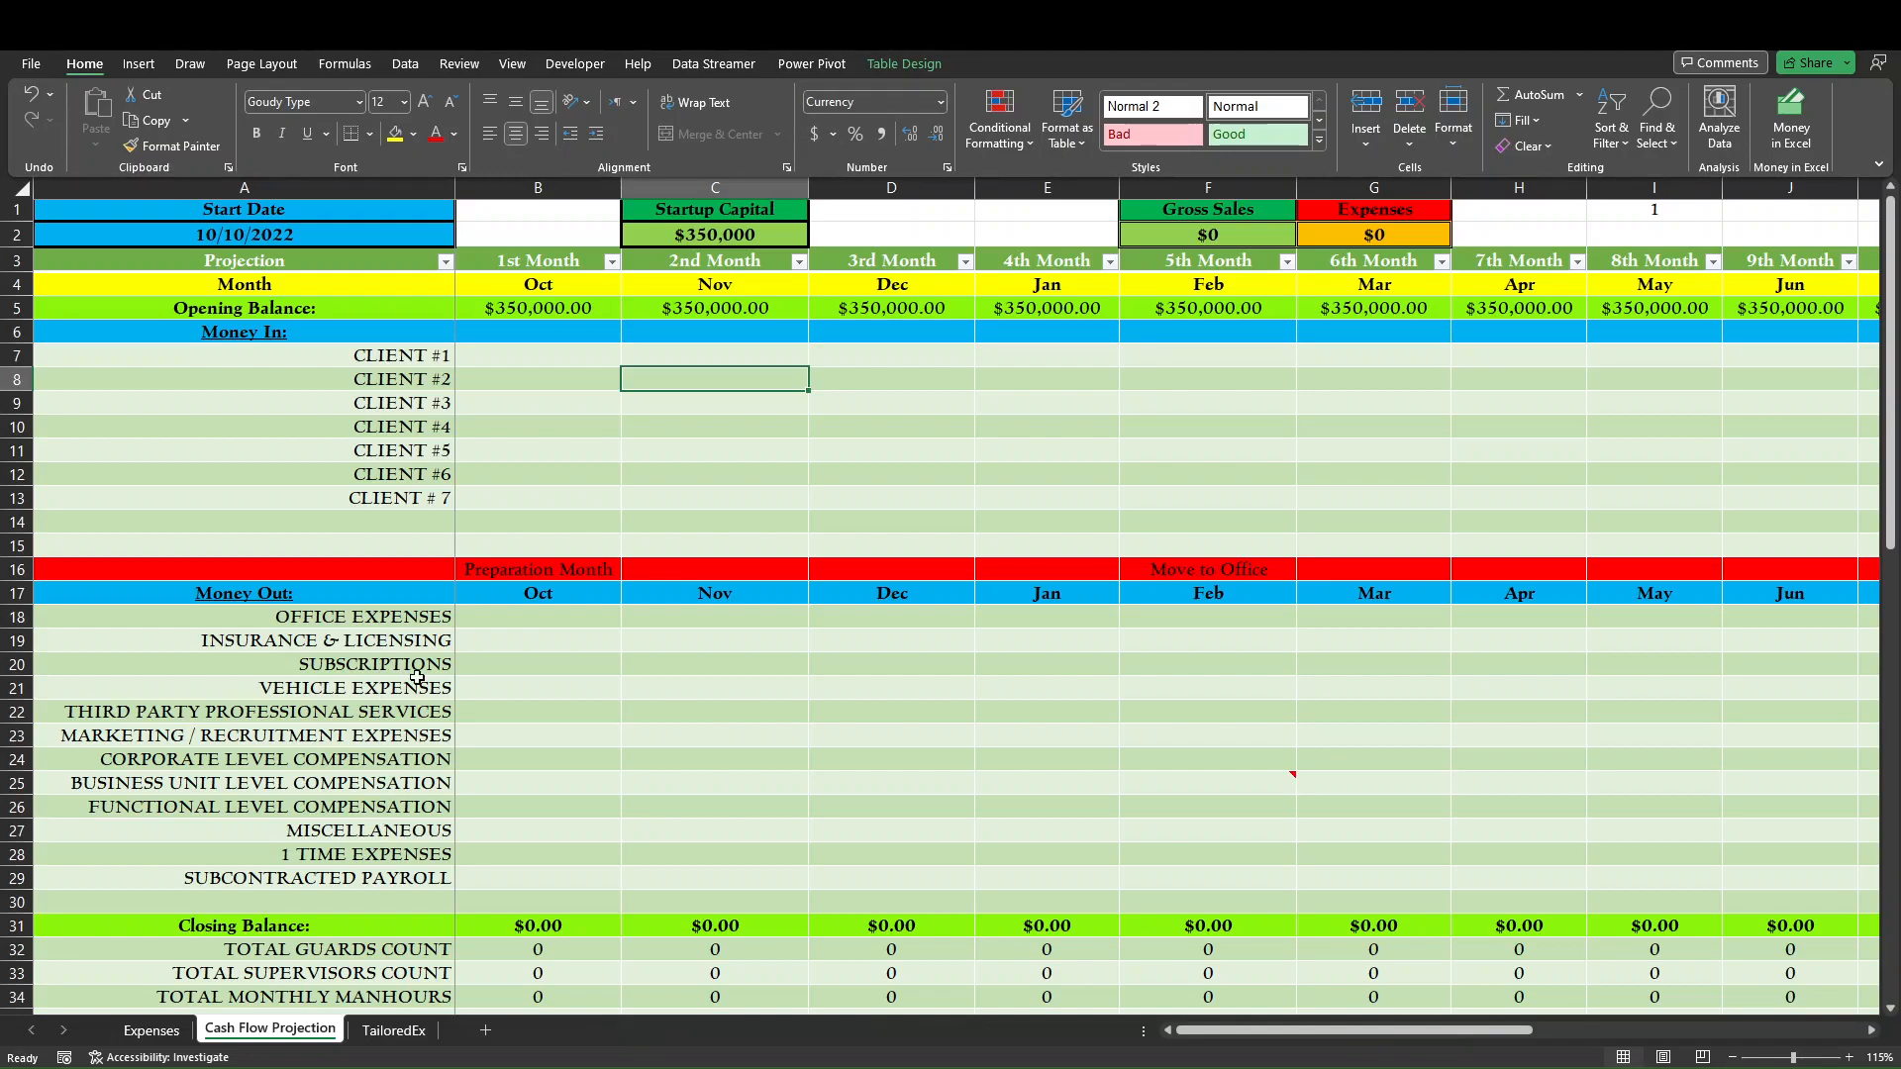
pyautogui.scroll(-1, 520, 722)
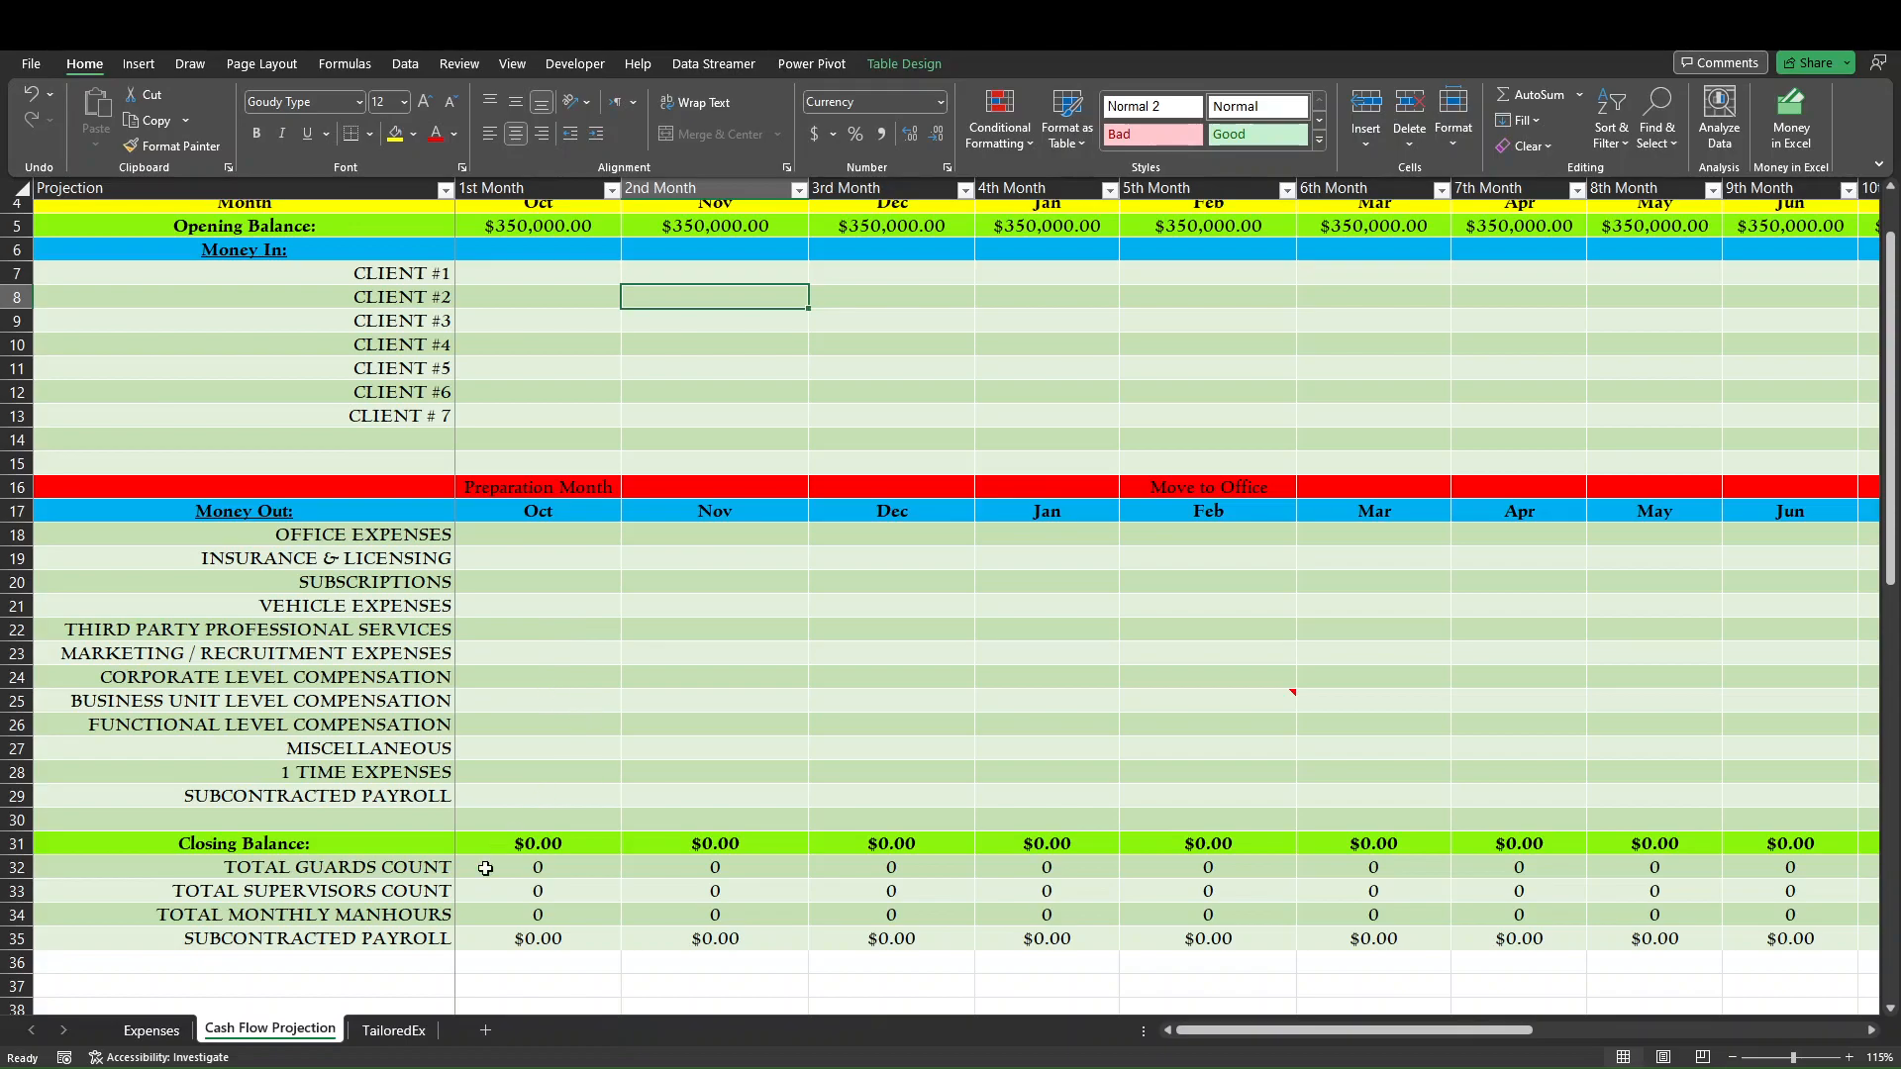
pyautogui.scroll(1, 635, 936)
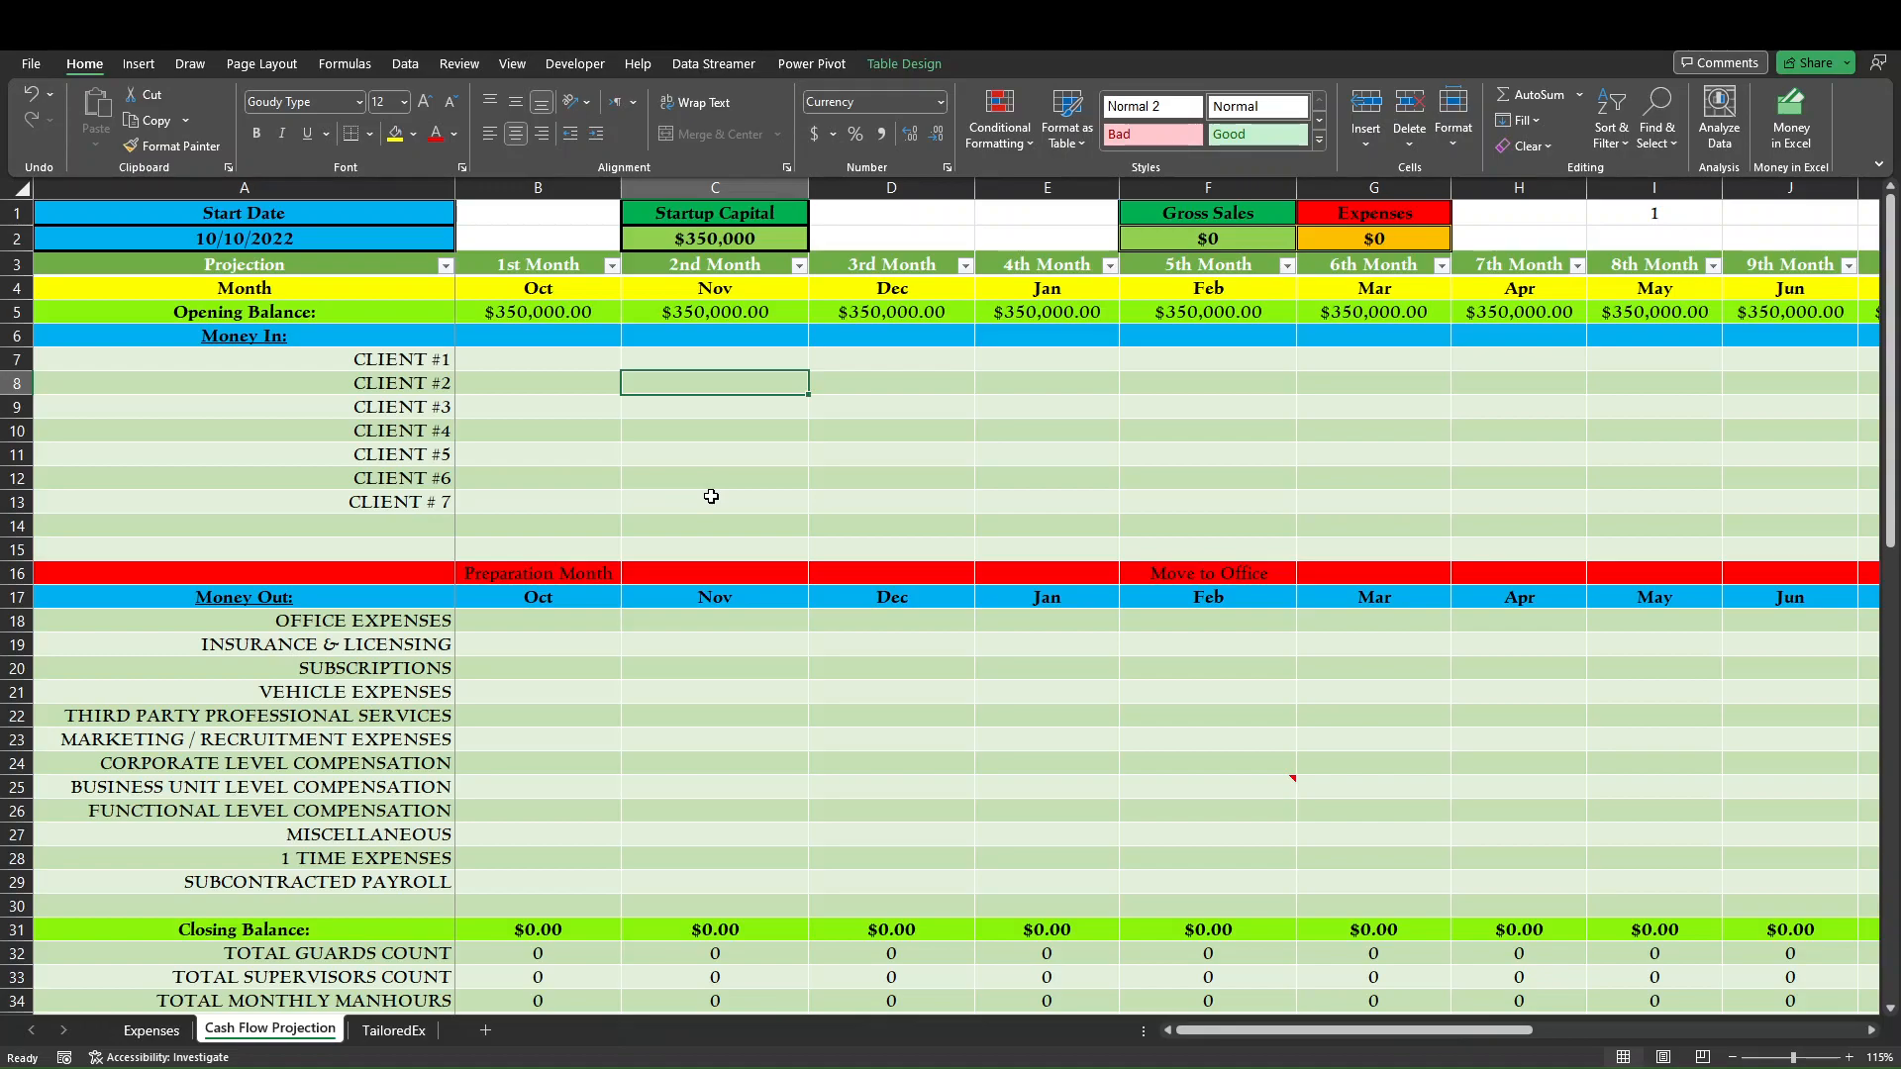
pyautogui.click(724, 243)
pyautogui.write('500')
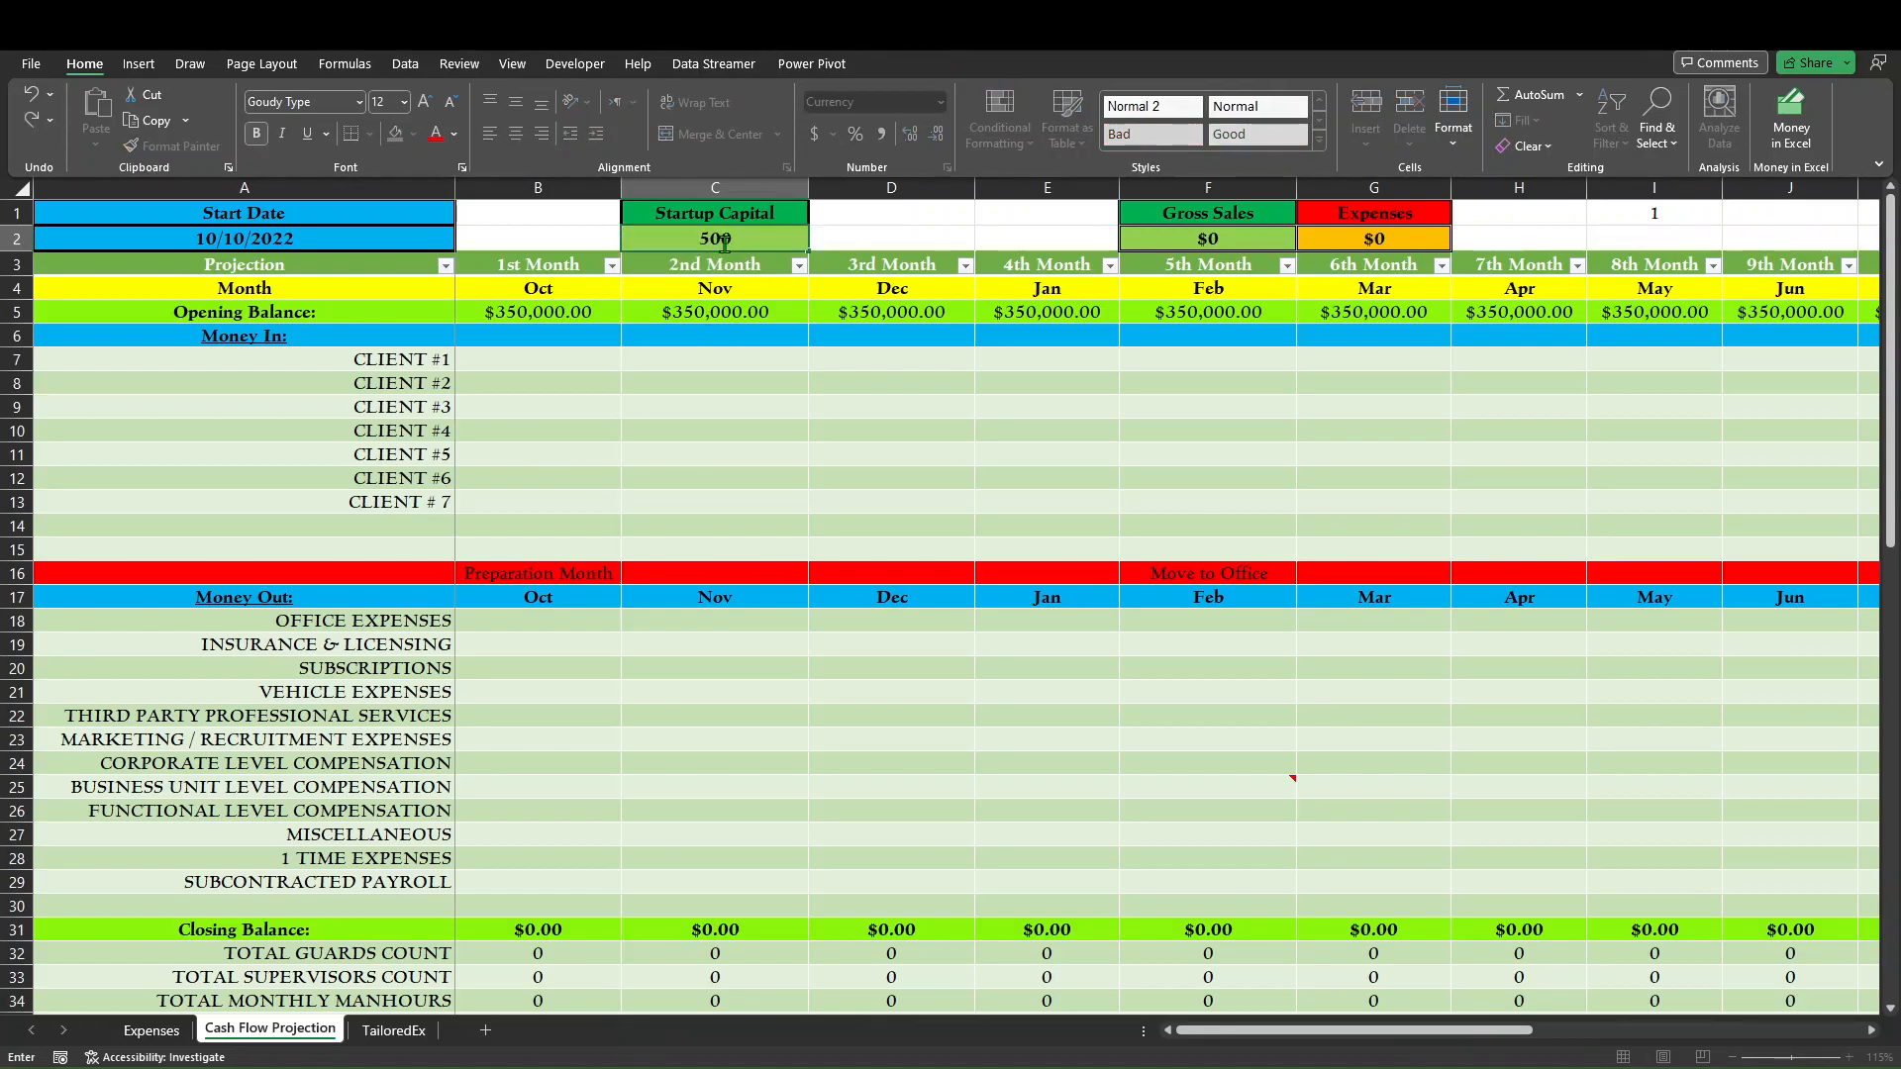
pyautogui.write('000')
pyautogui.press('Return')
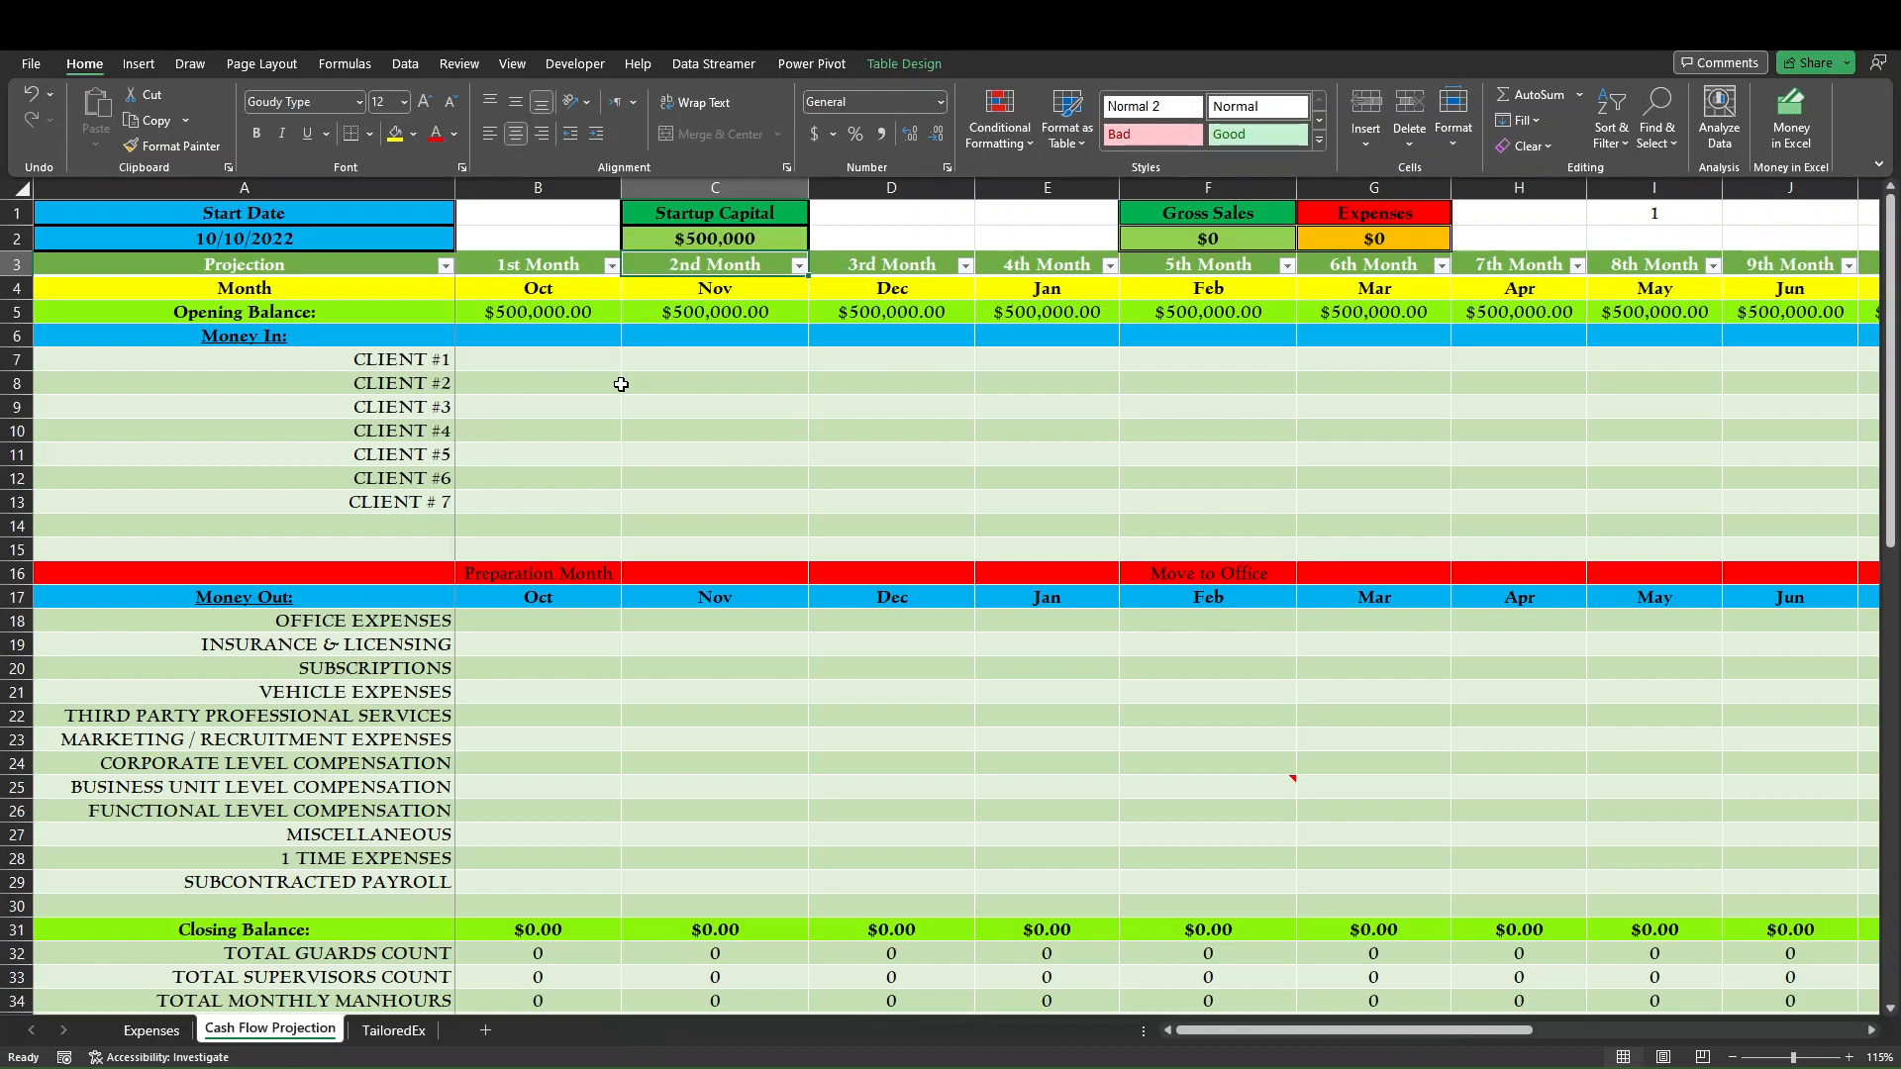
# Set the projection's start date to 12/12/22.
pyautogui.click(295, 236)
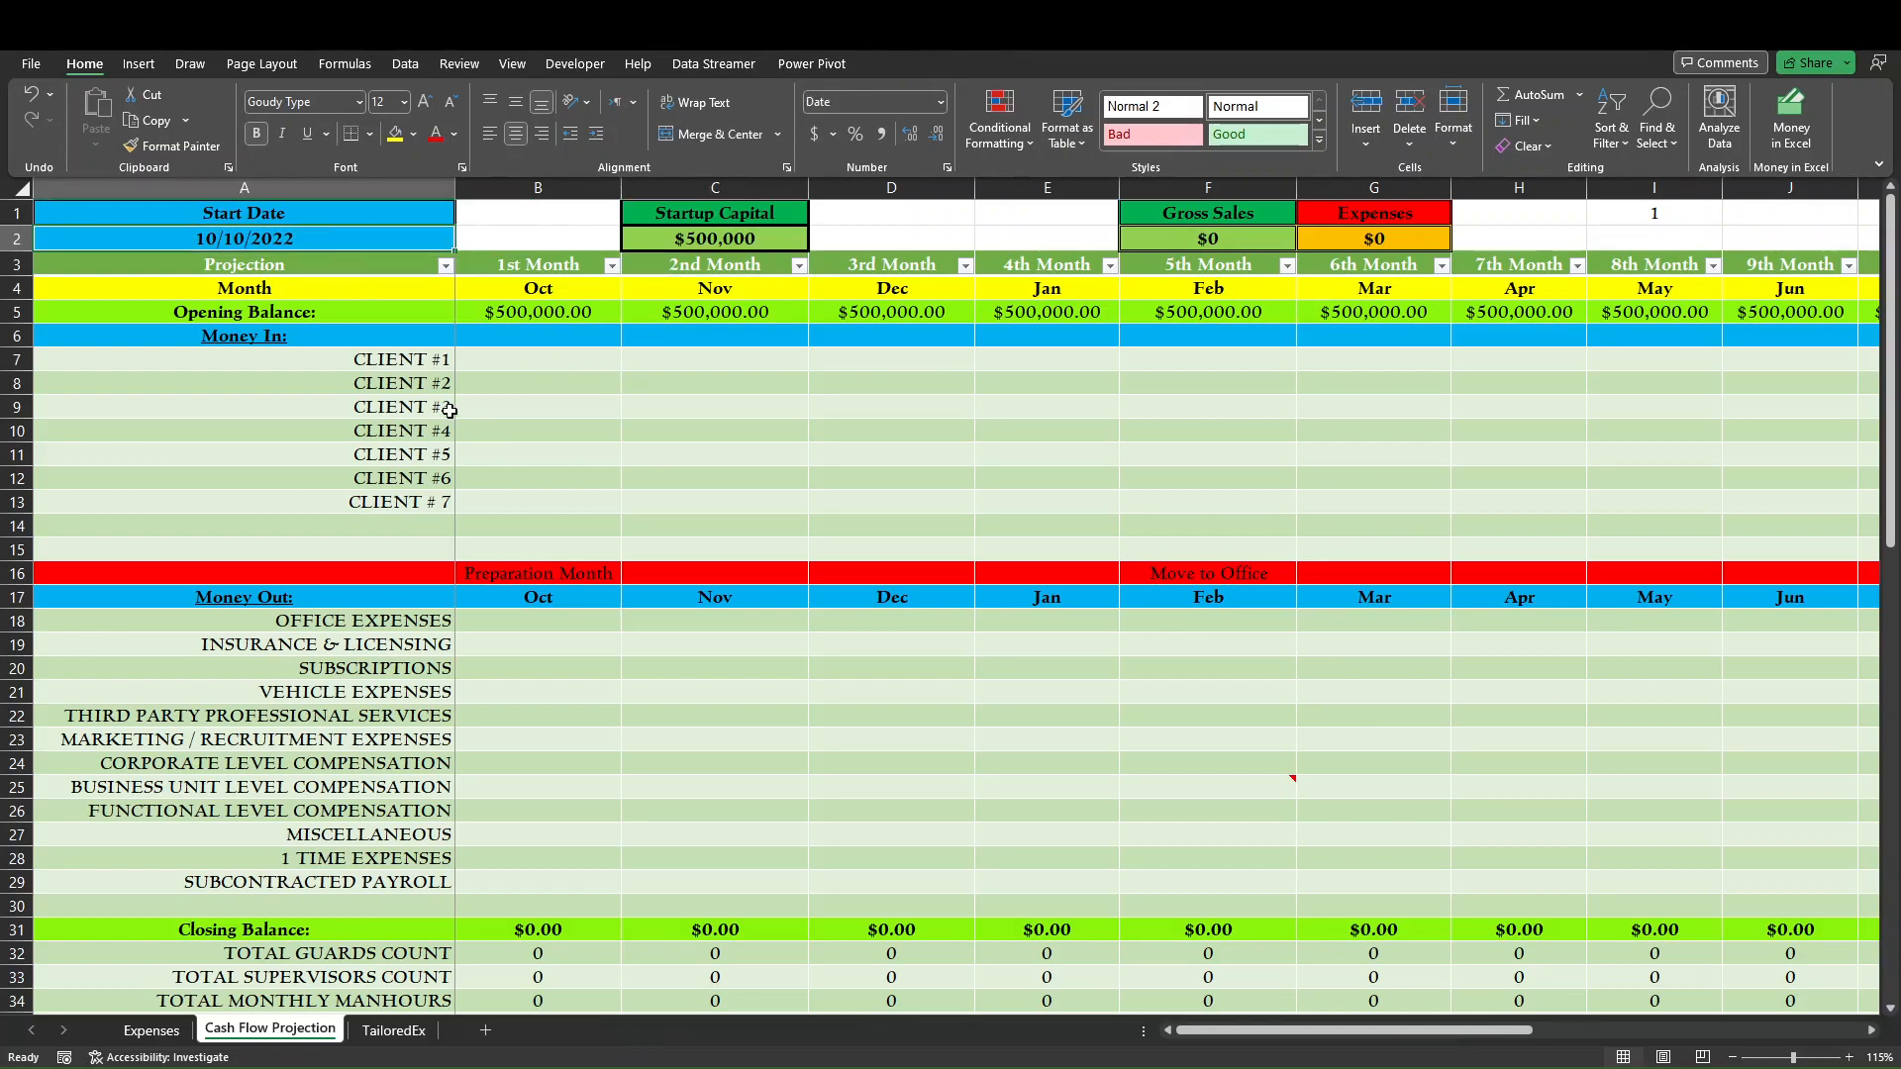
pyautogui.write('12/12/22')
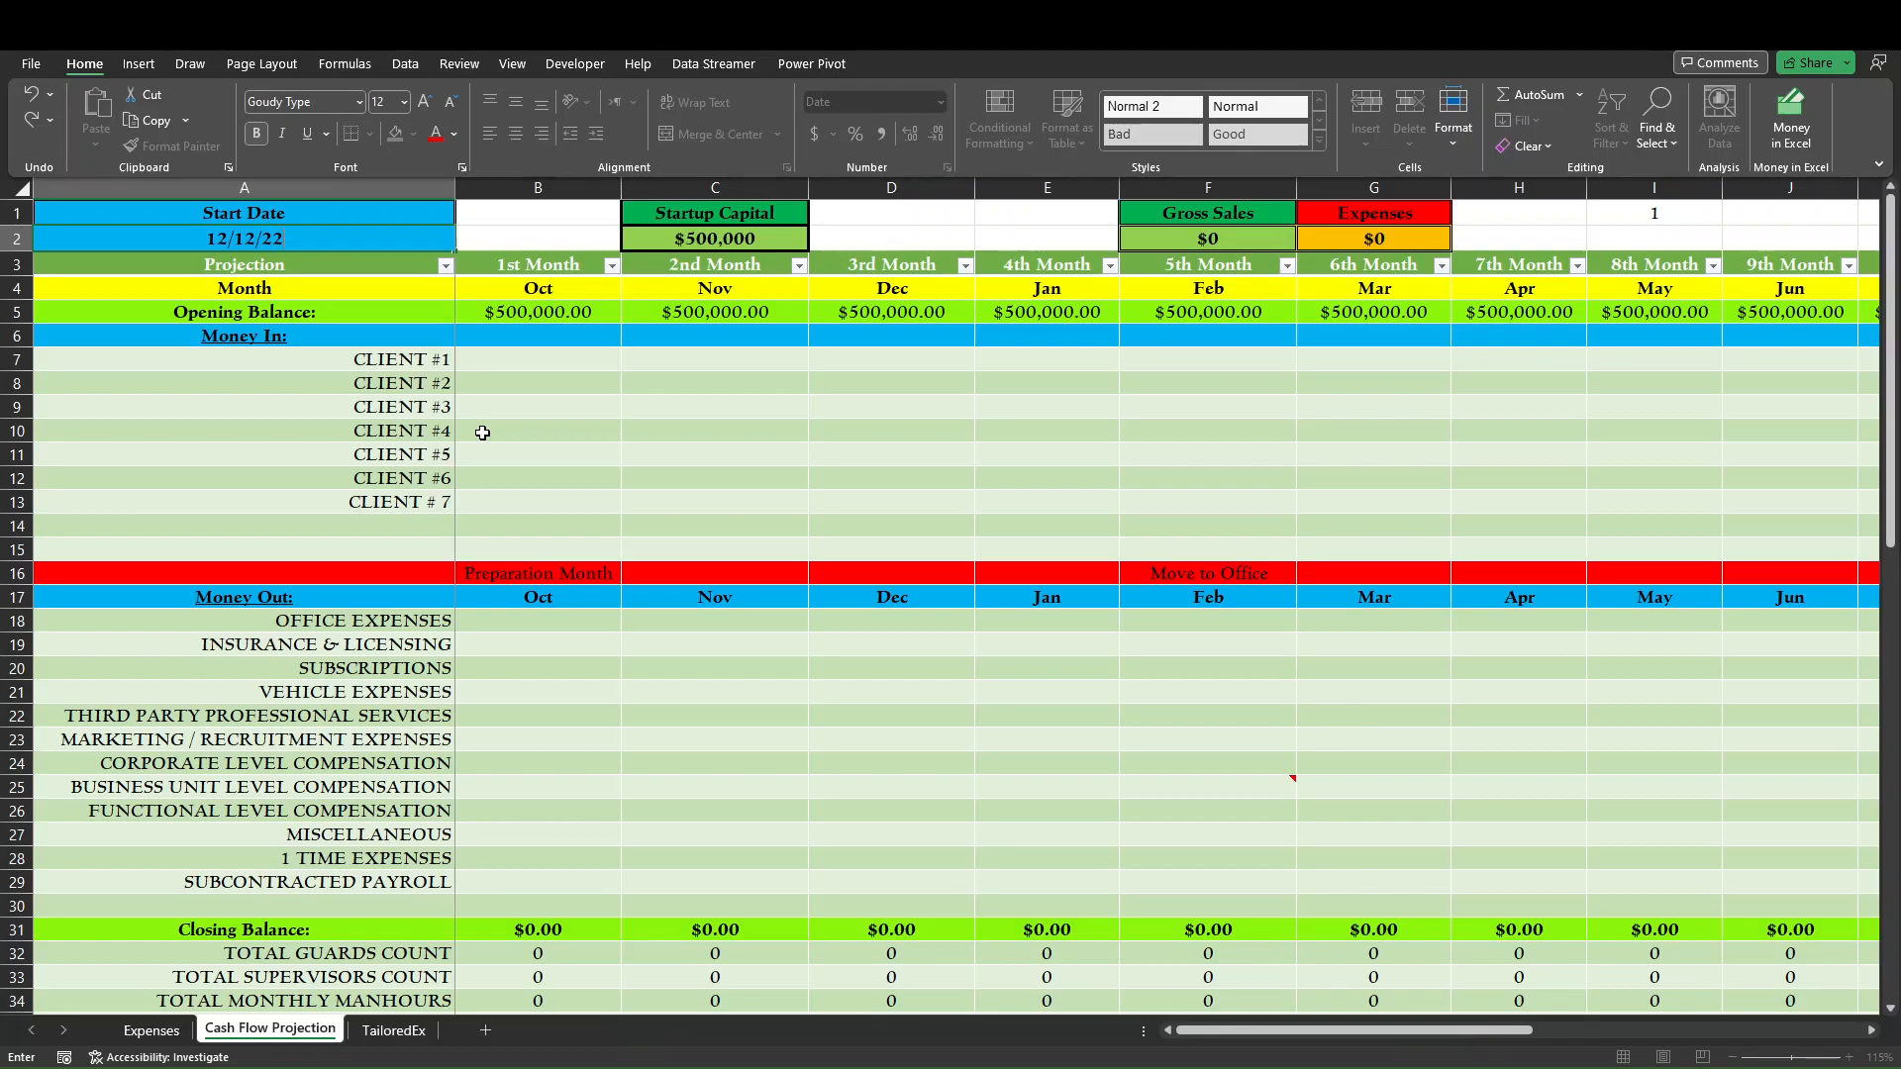
pyautogui.press('Return')
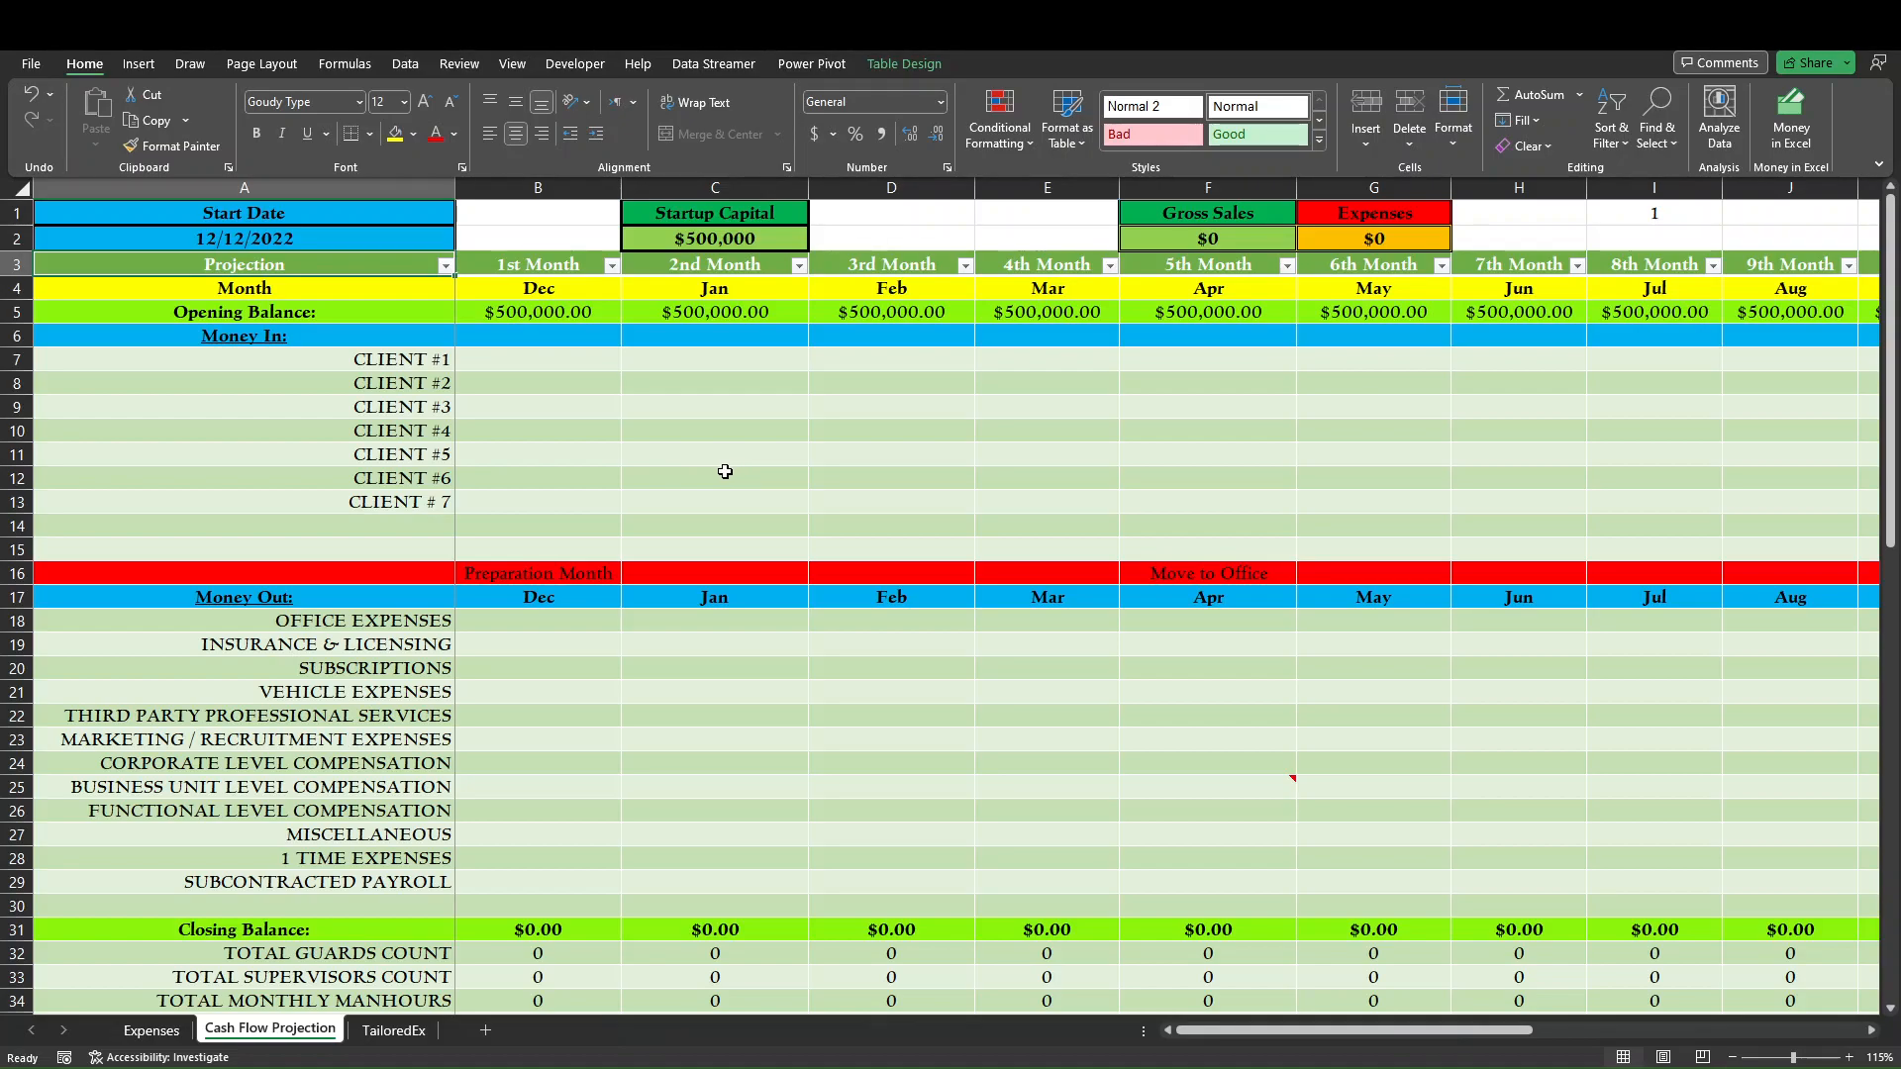
# Open the Control form over the sheet and start a new cash flow projection from it.
pyautogui.hotkey('ctrl', 'shift', 'c')
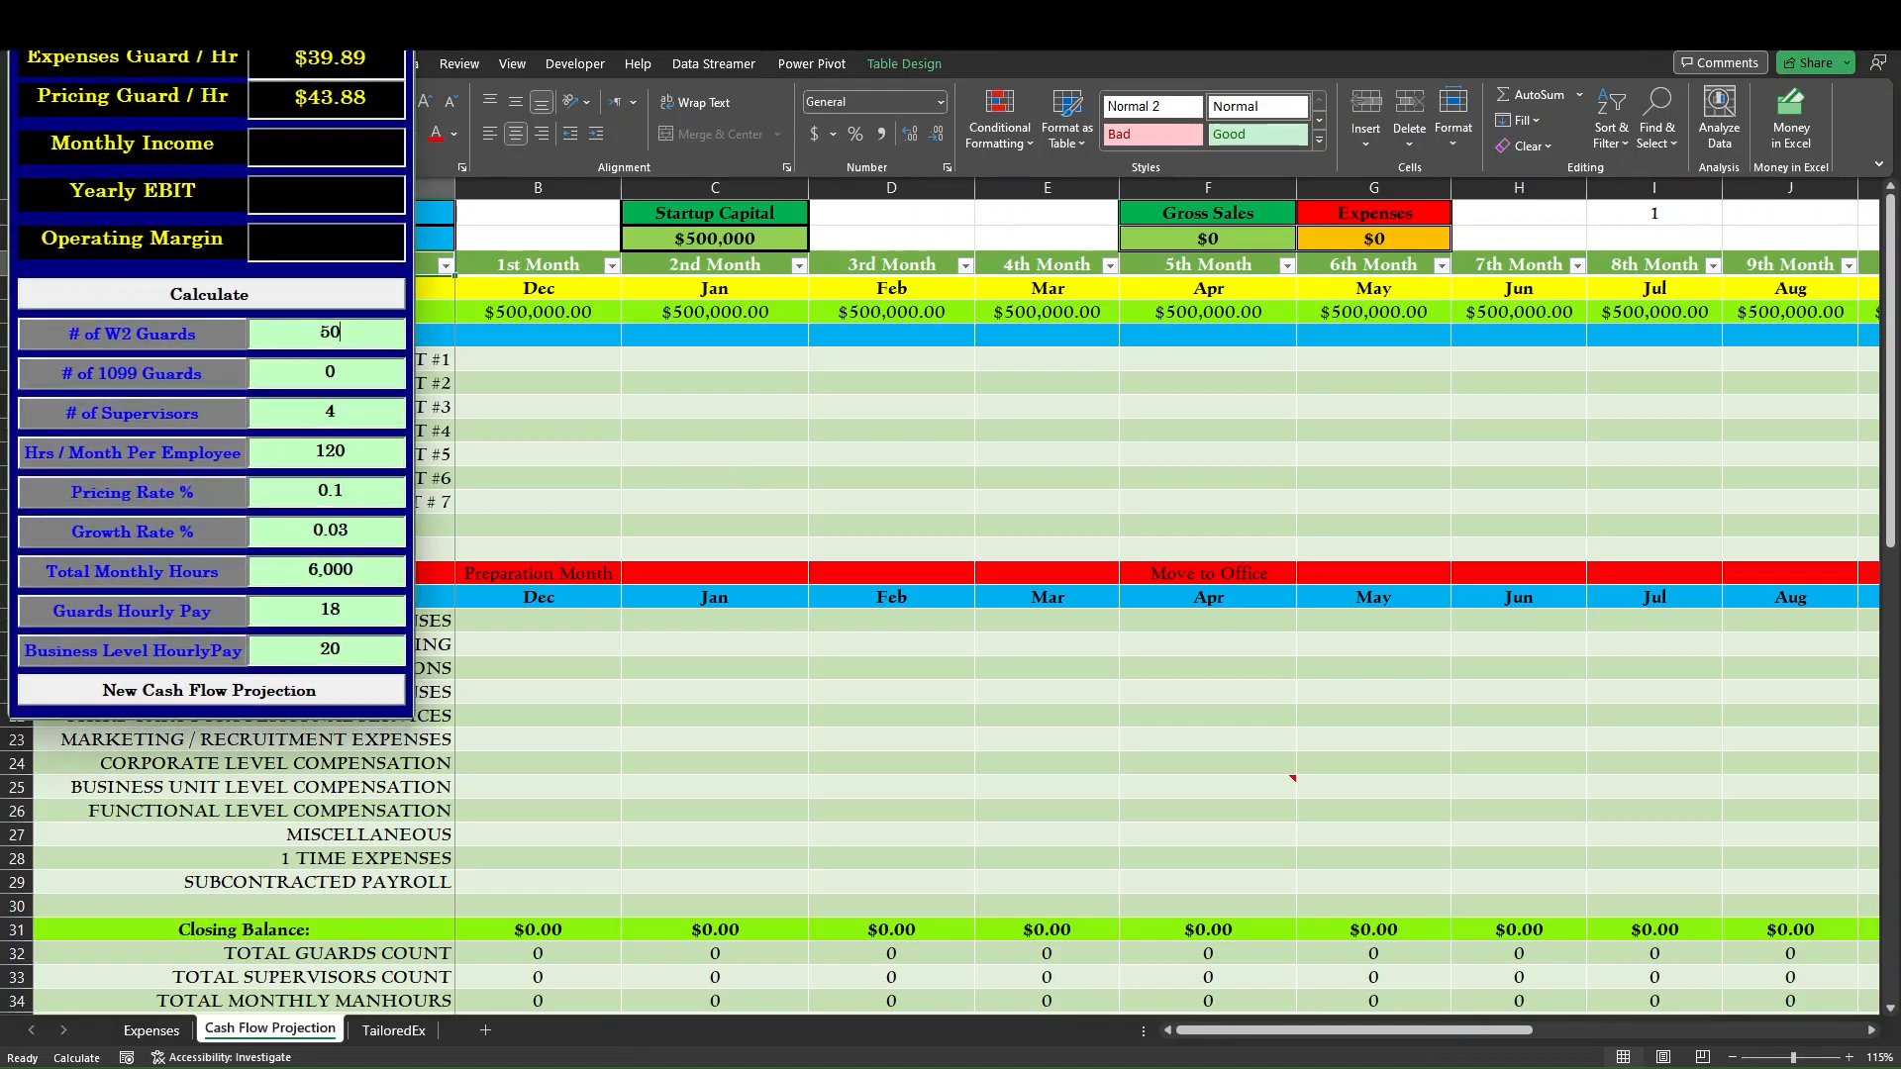
pyautogui.moveTo(159, 17); pyautogui.dragTo(774, 232)
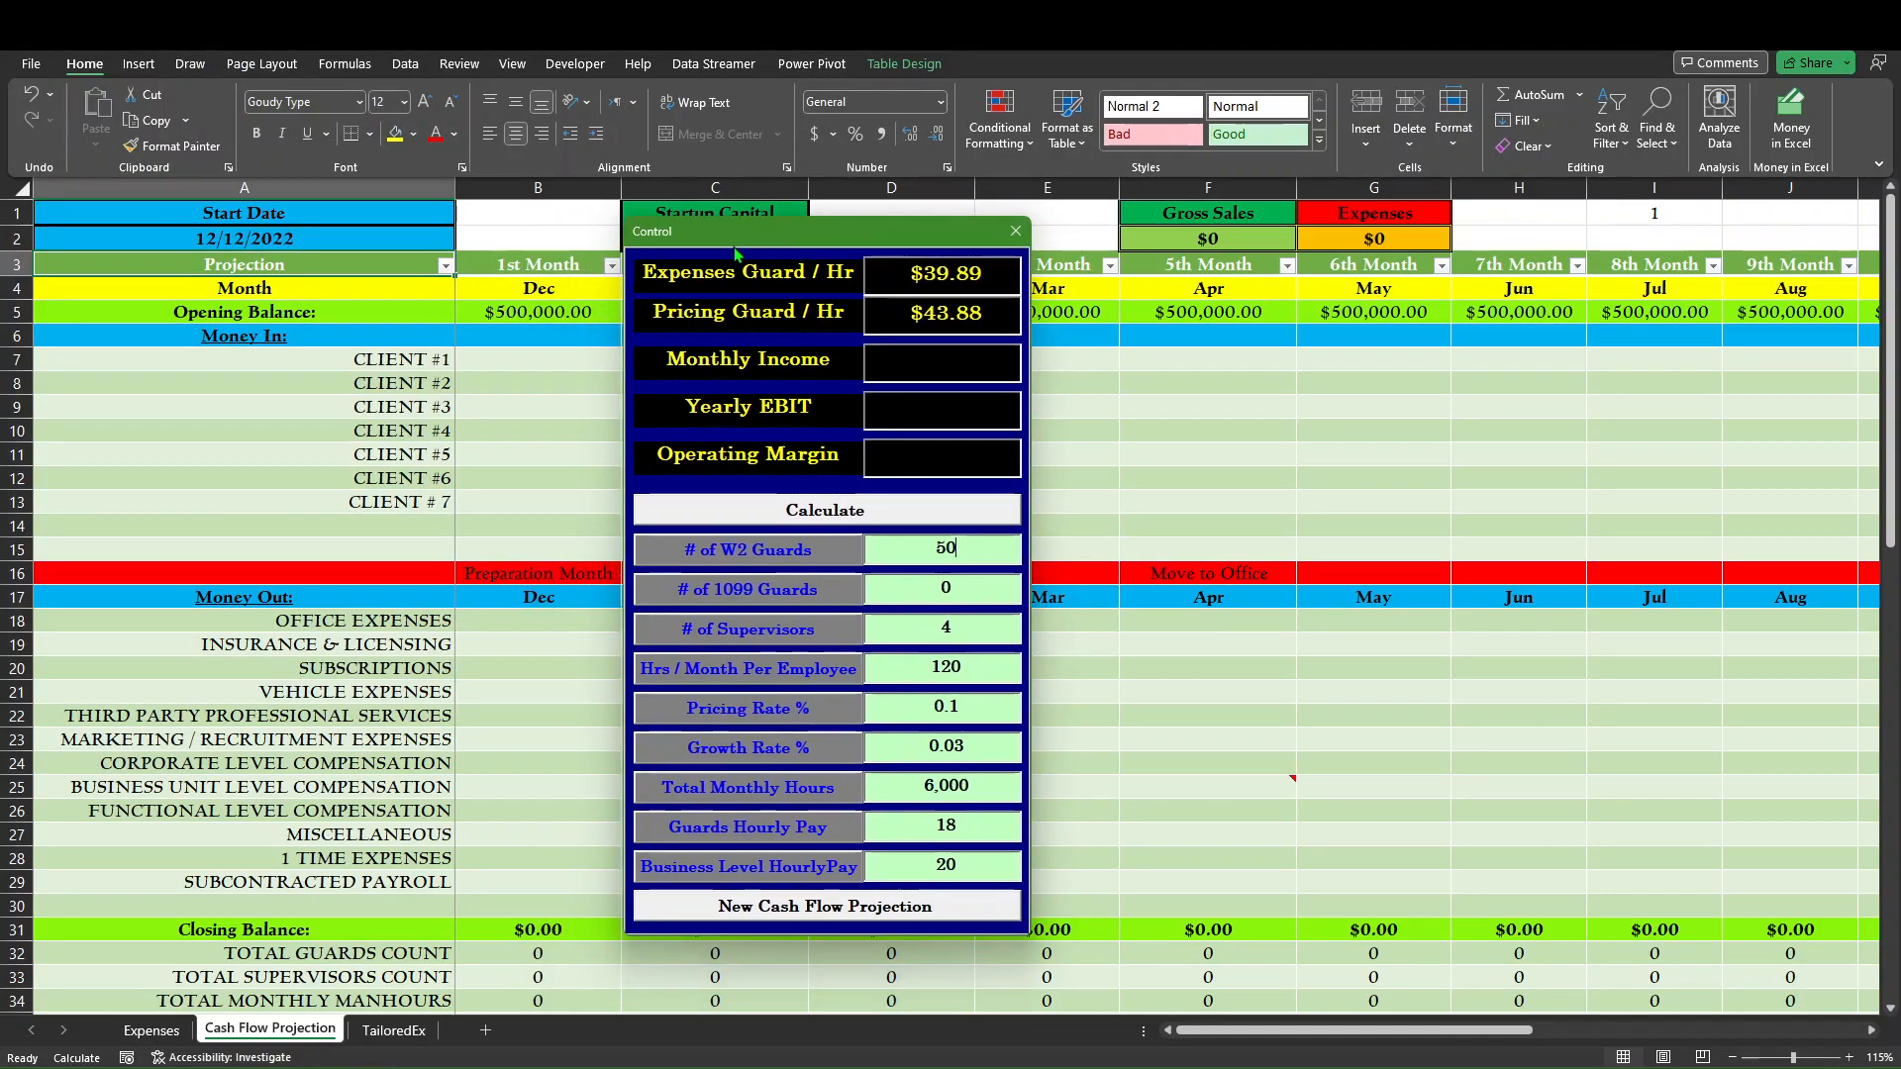
pyautogui.click(888, 914)
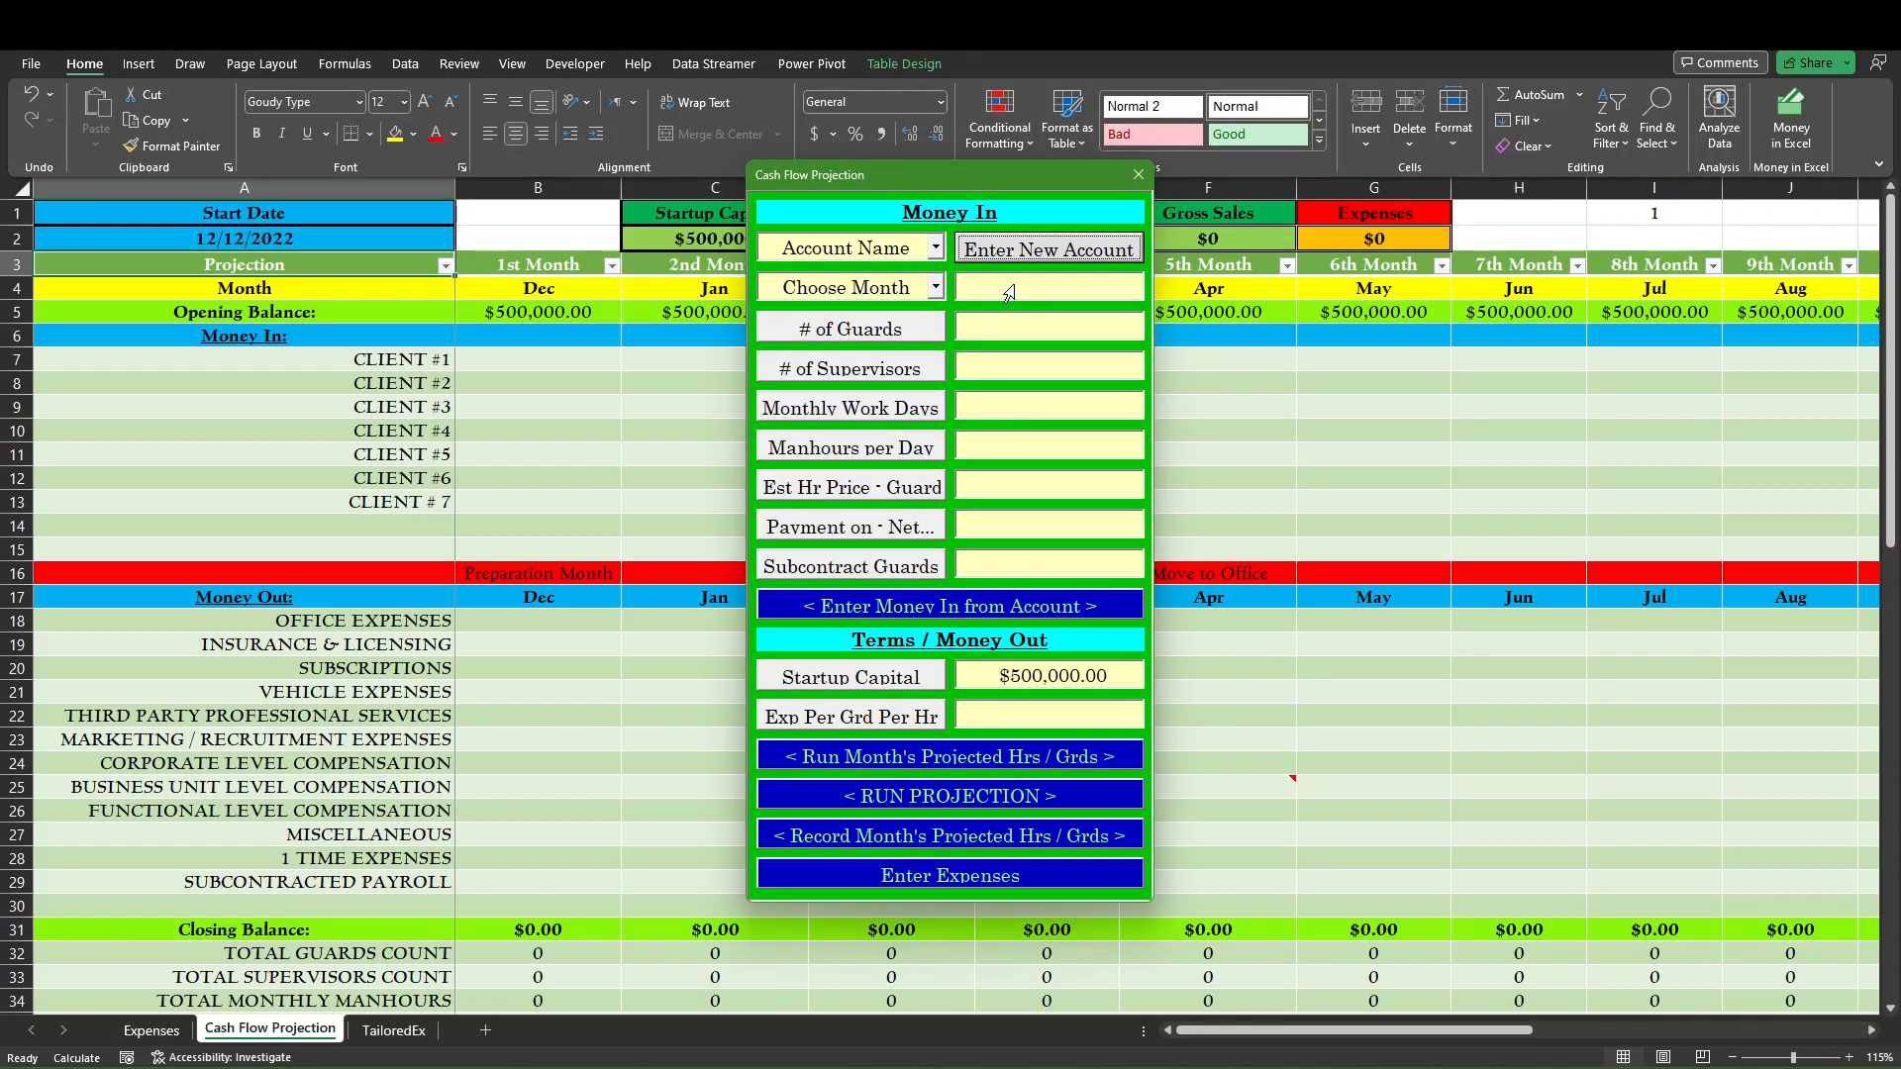
# Enter a new account named Test Client in the Cash Flow Projection form.
pyautogui.click(937, 253)
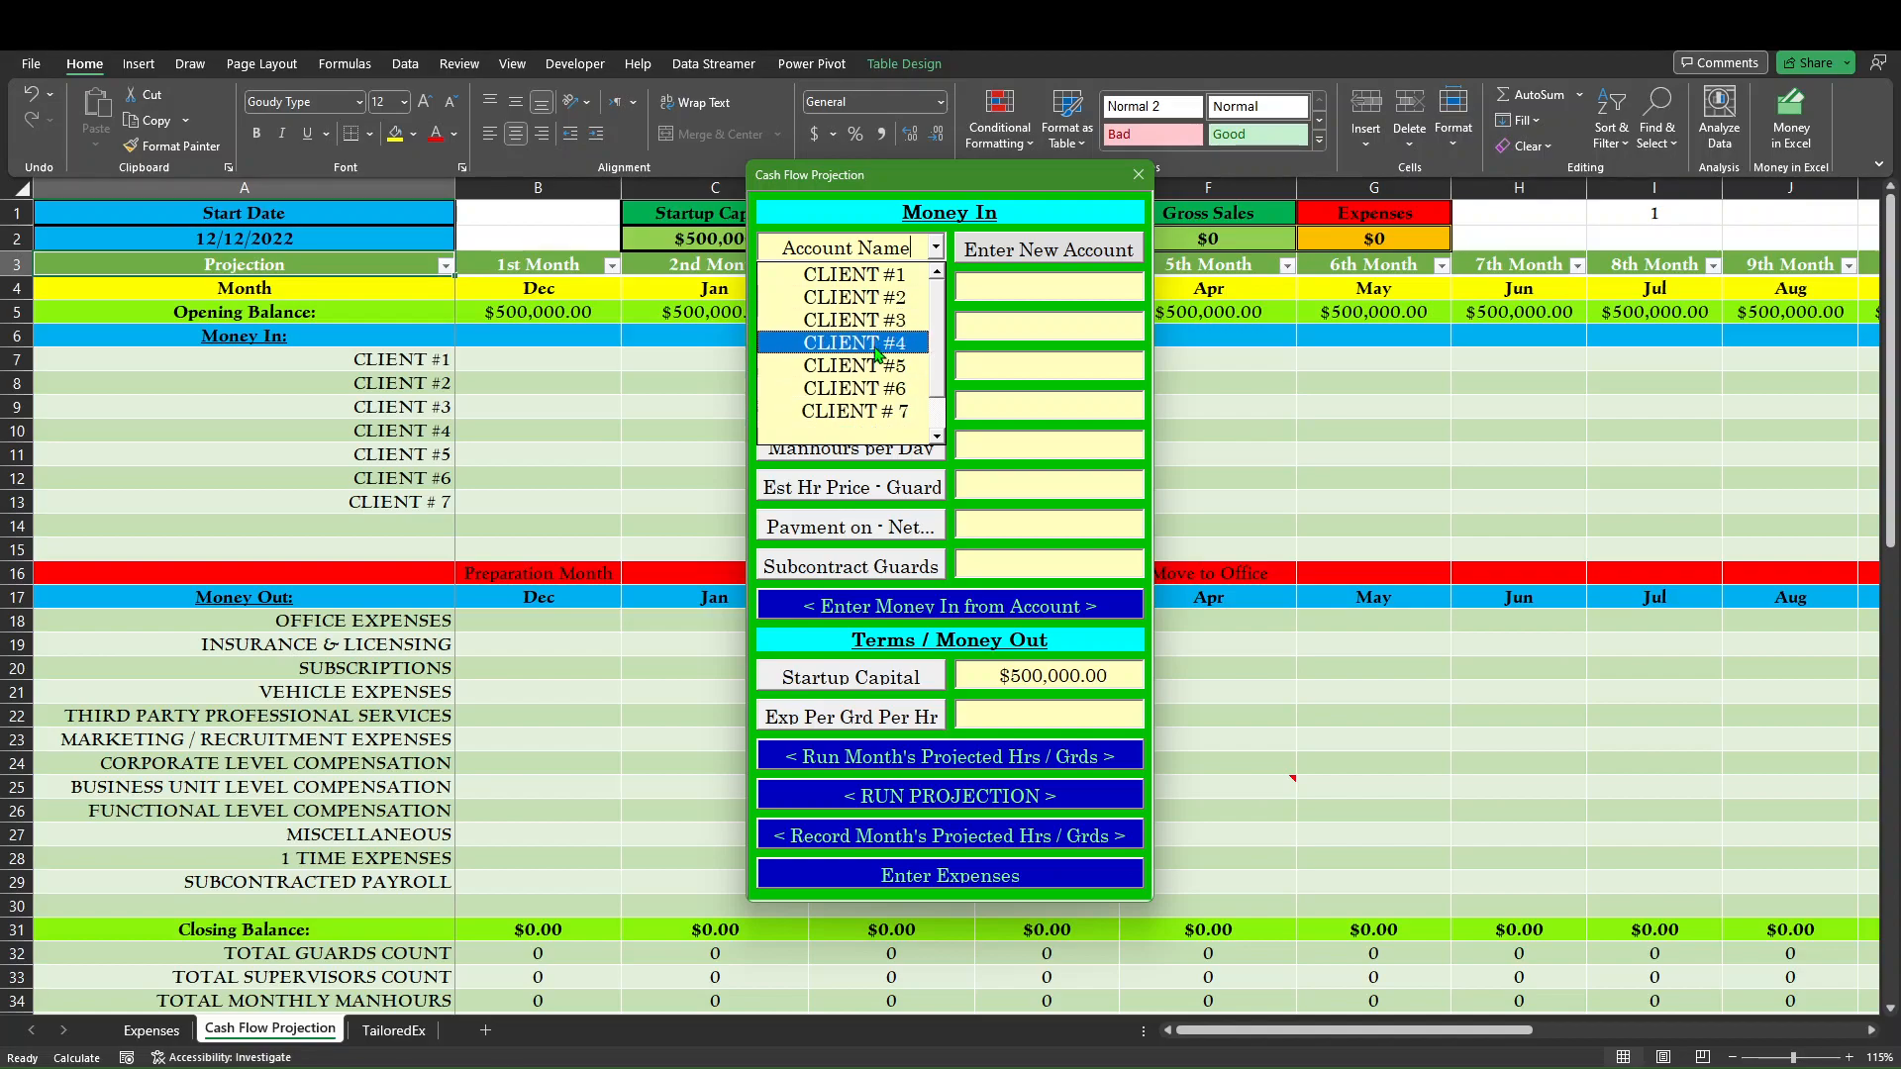
pyautogui.click(938, 247)
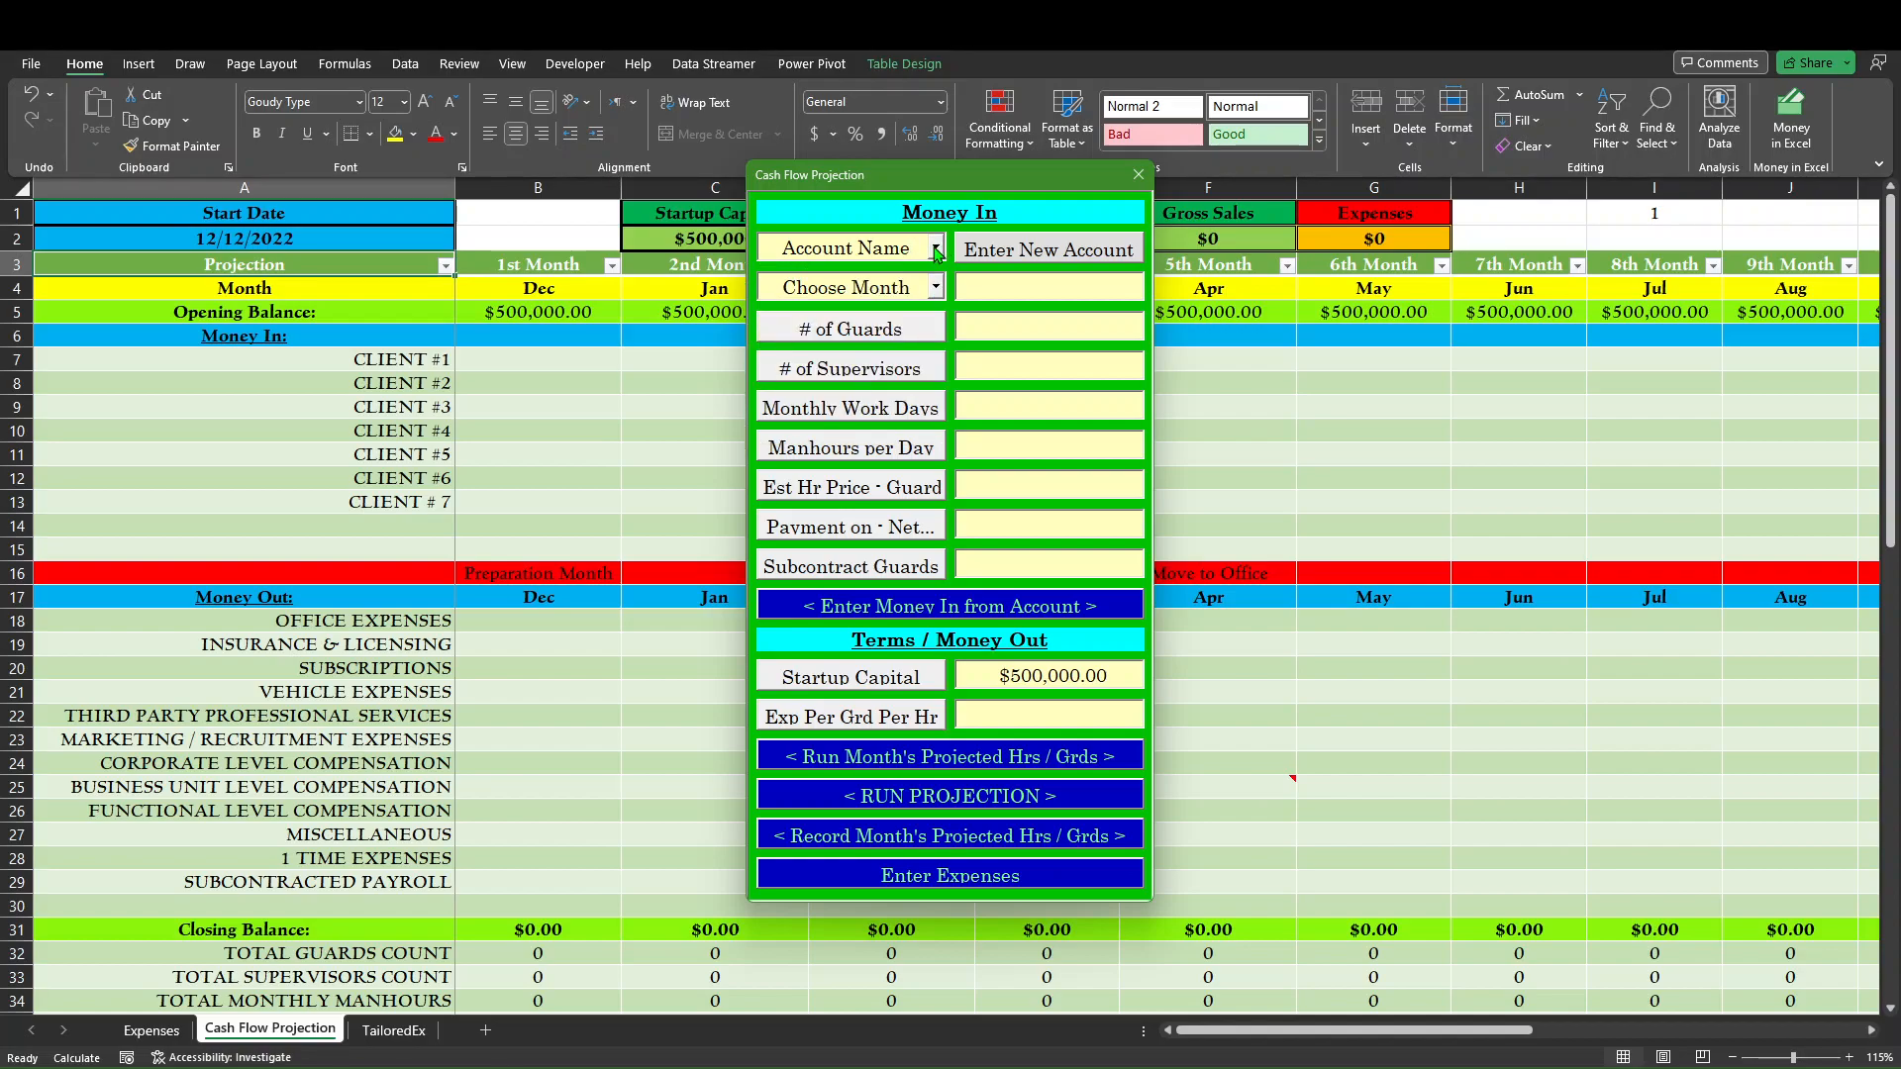
pyautogui.tripleClick(899, 251)
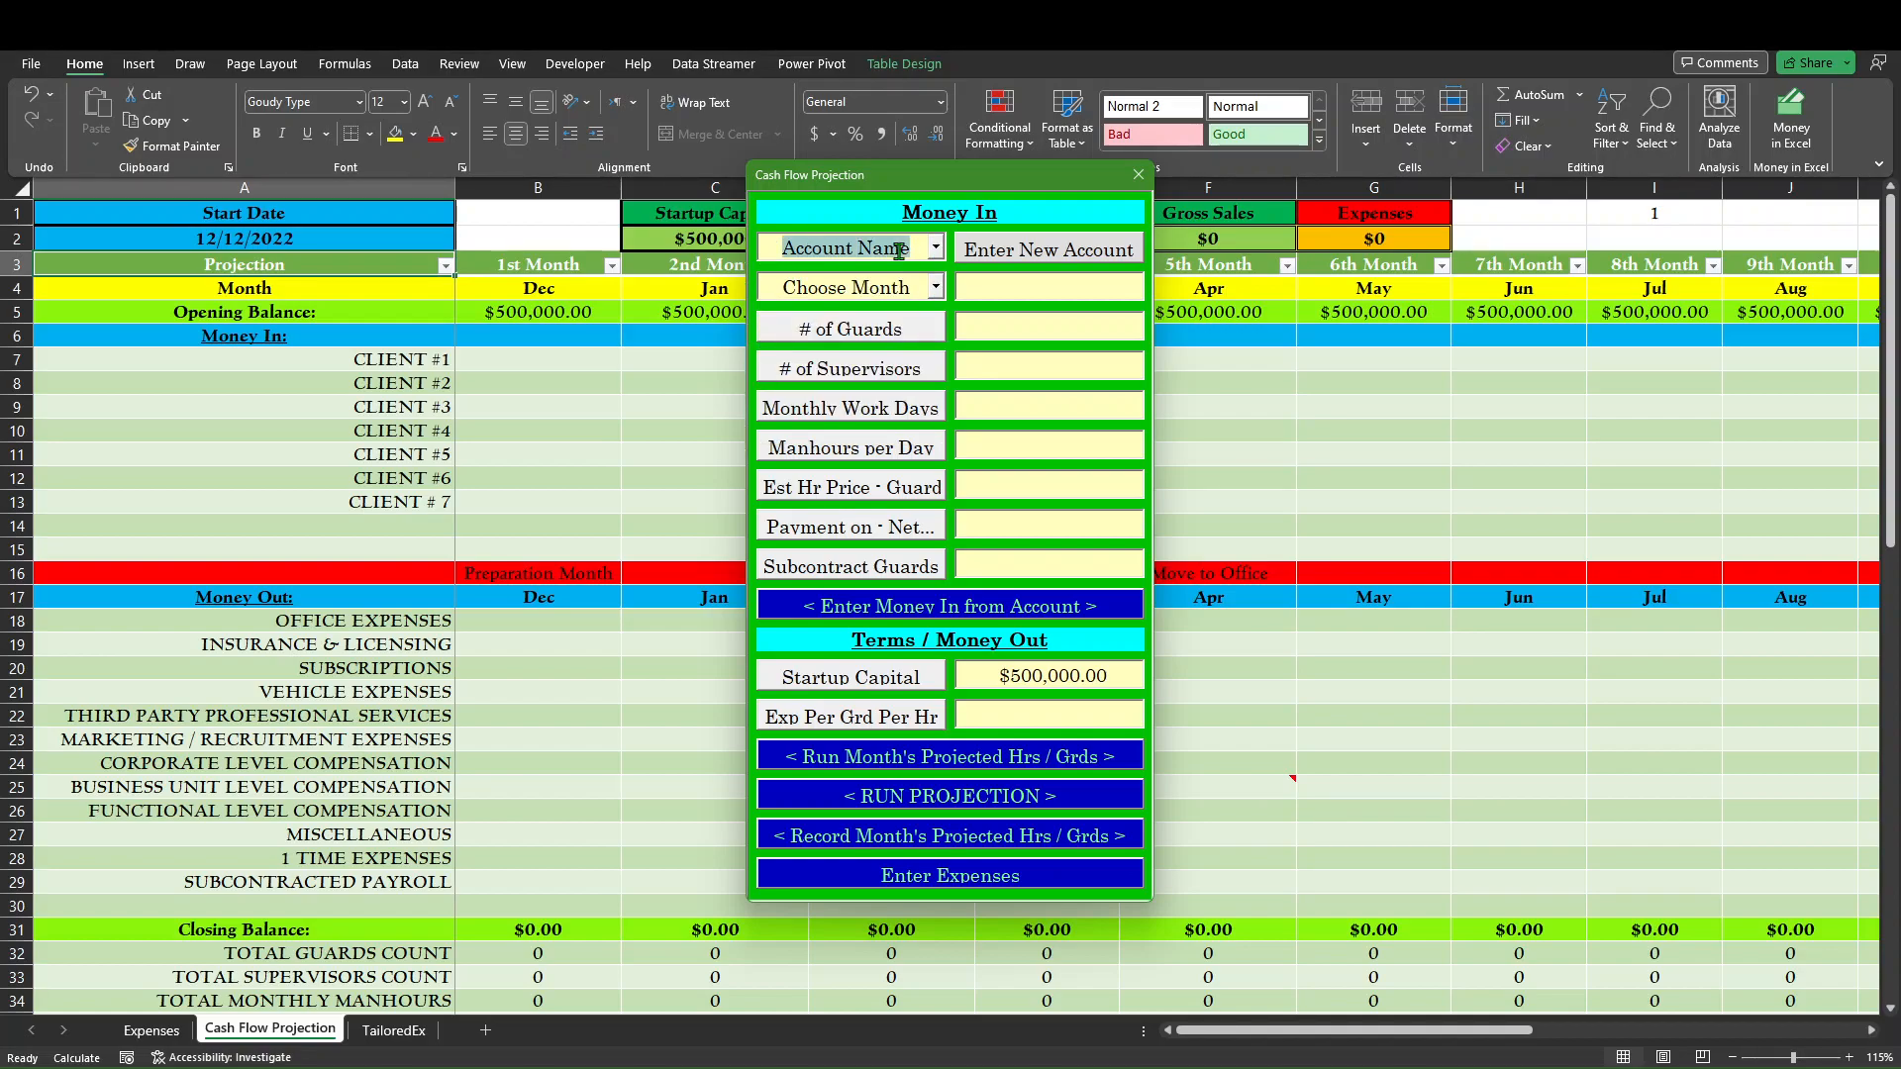
pyautogui.write('Test')
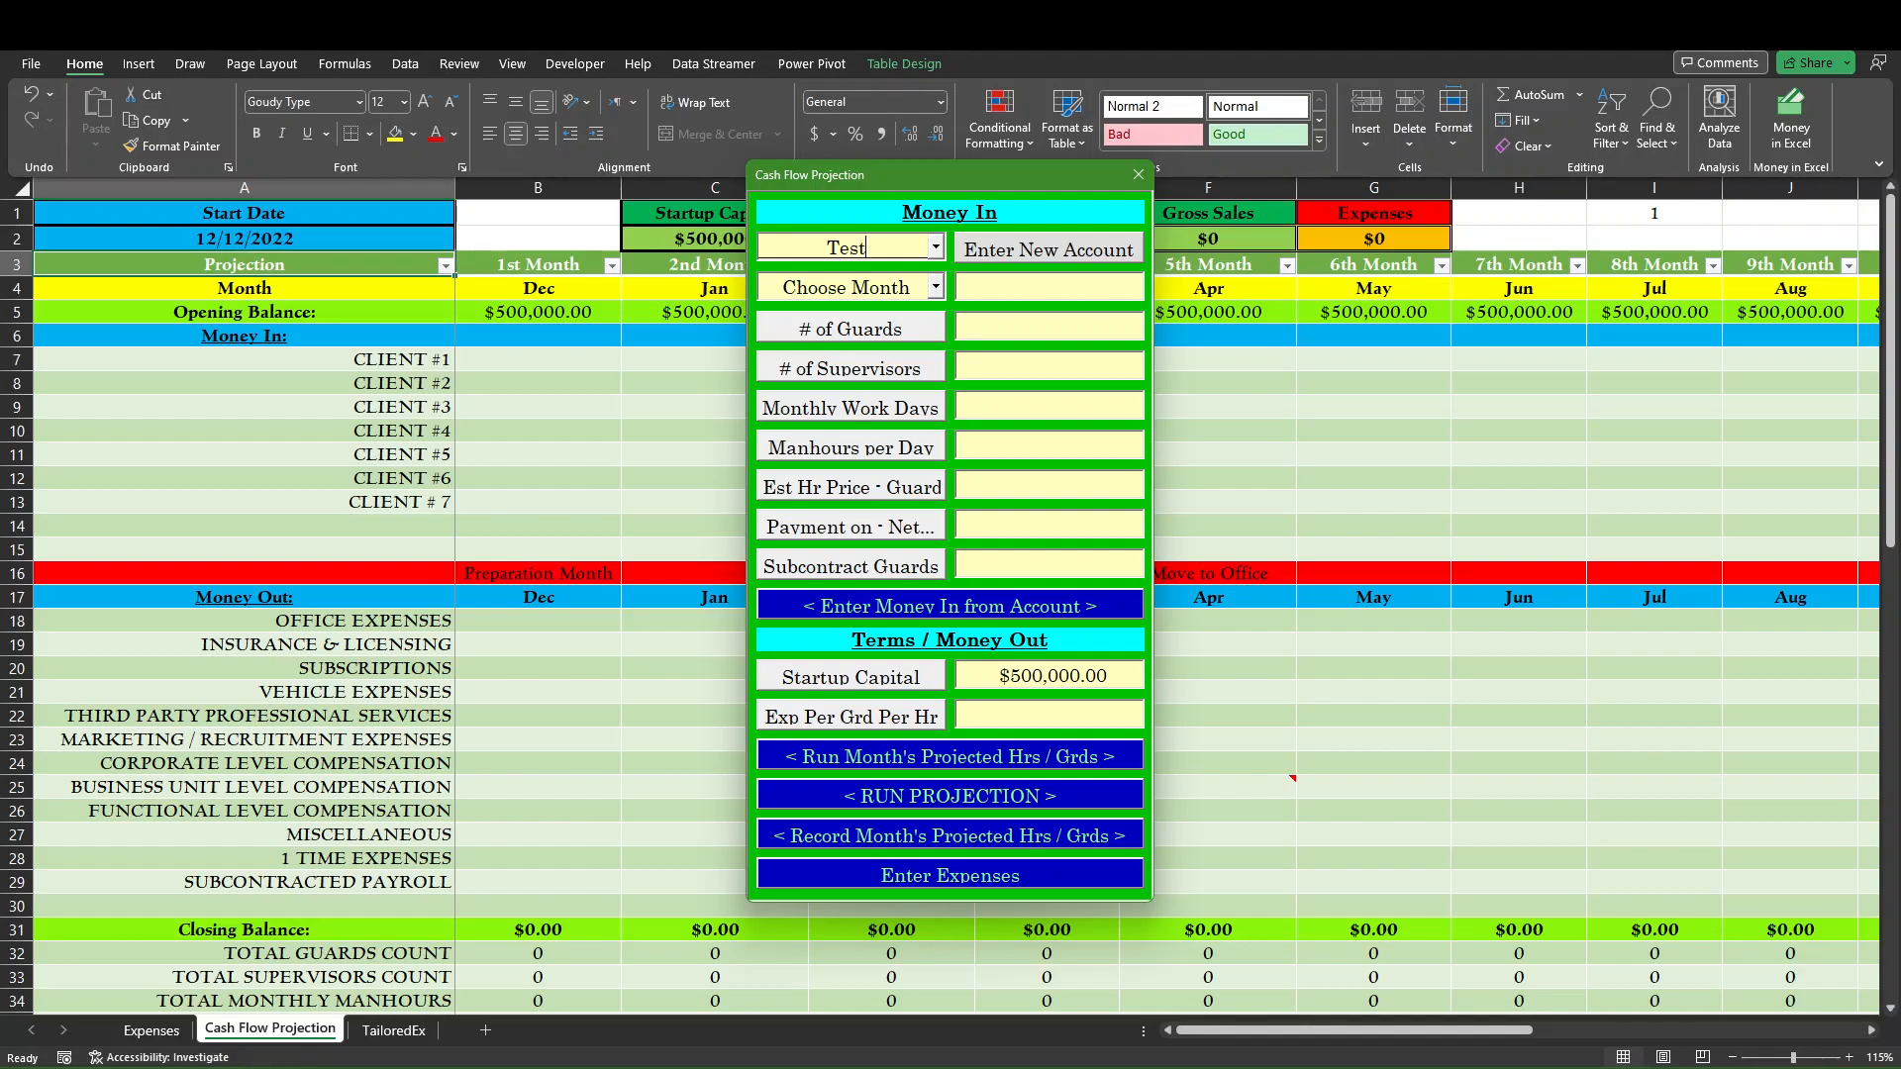
pyautogui.write(' Client')
pyautogui.click(1055, 248)
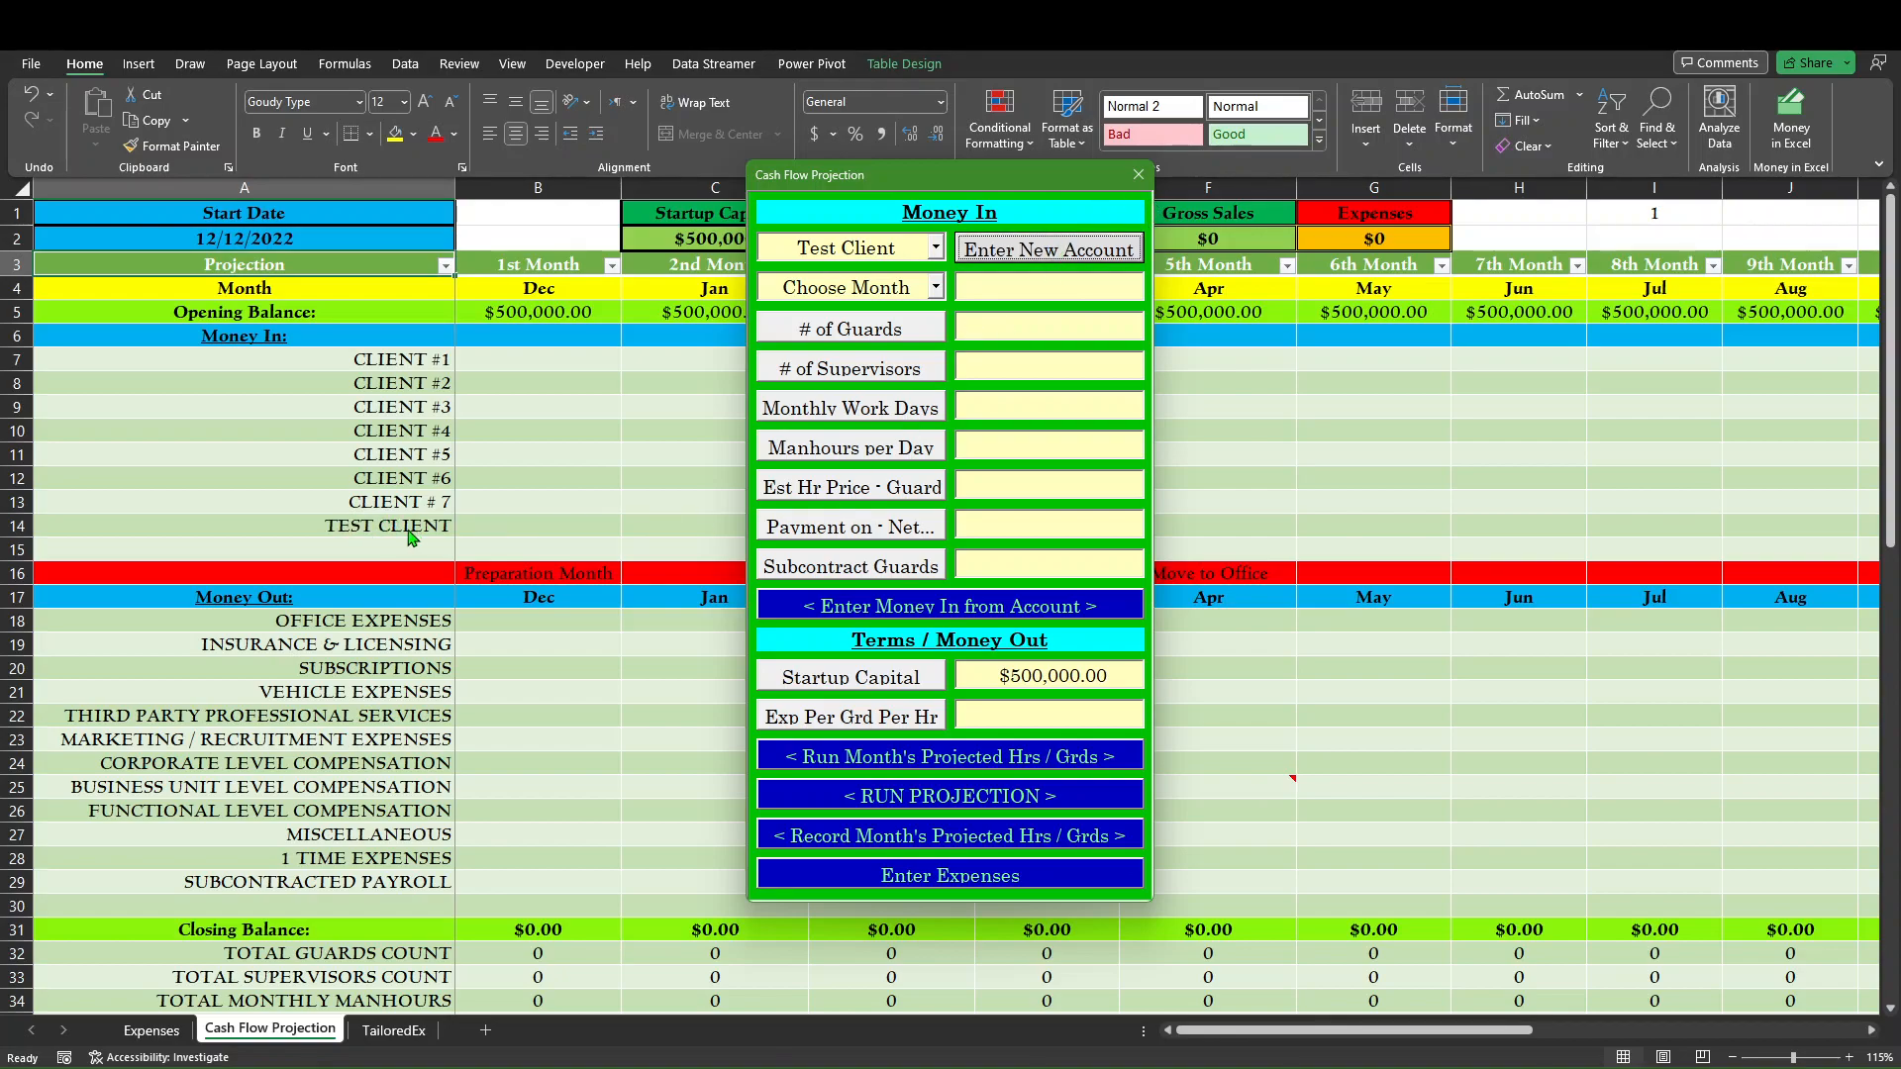
# Choose the 1st Month for Test Client and record 60 guards and 4 supervisors.
pyautogui.click(936, 291)
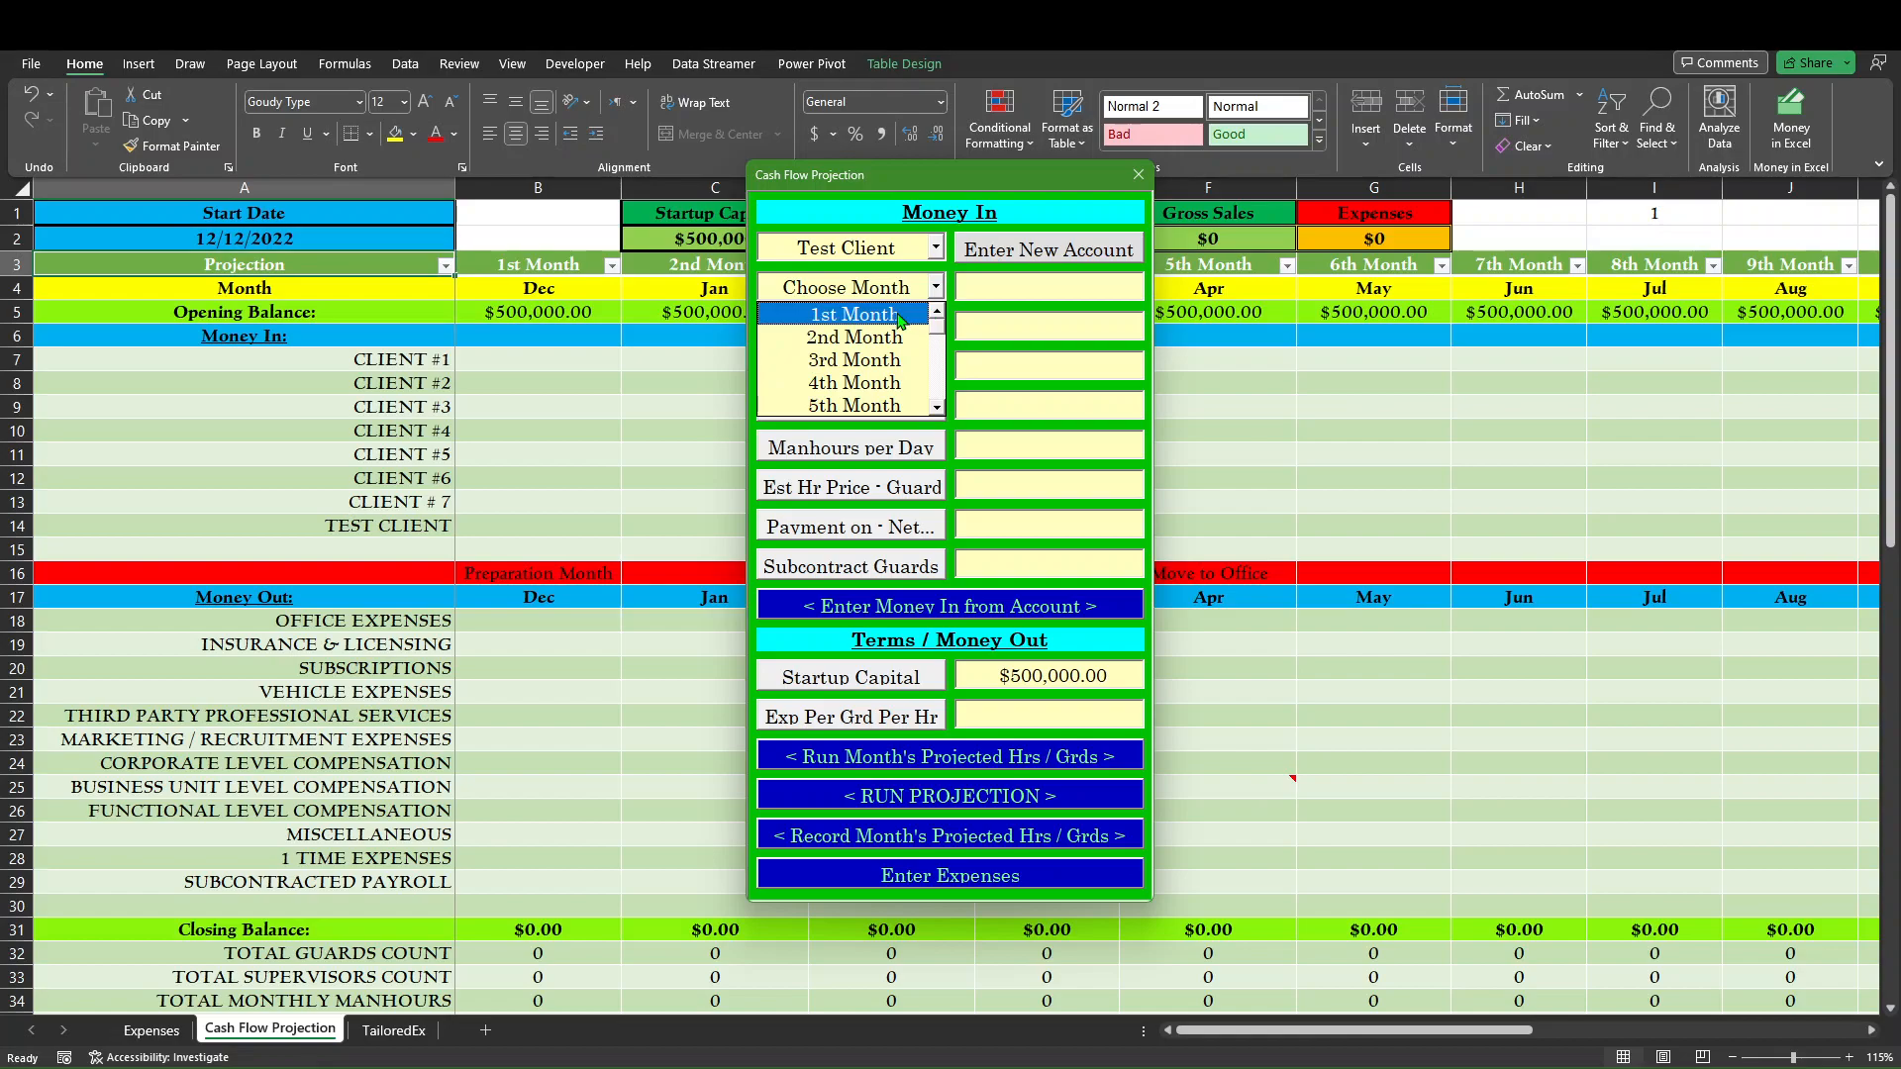
pyautogui.click(900, 319)
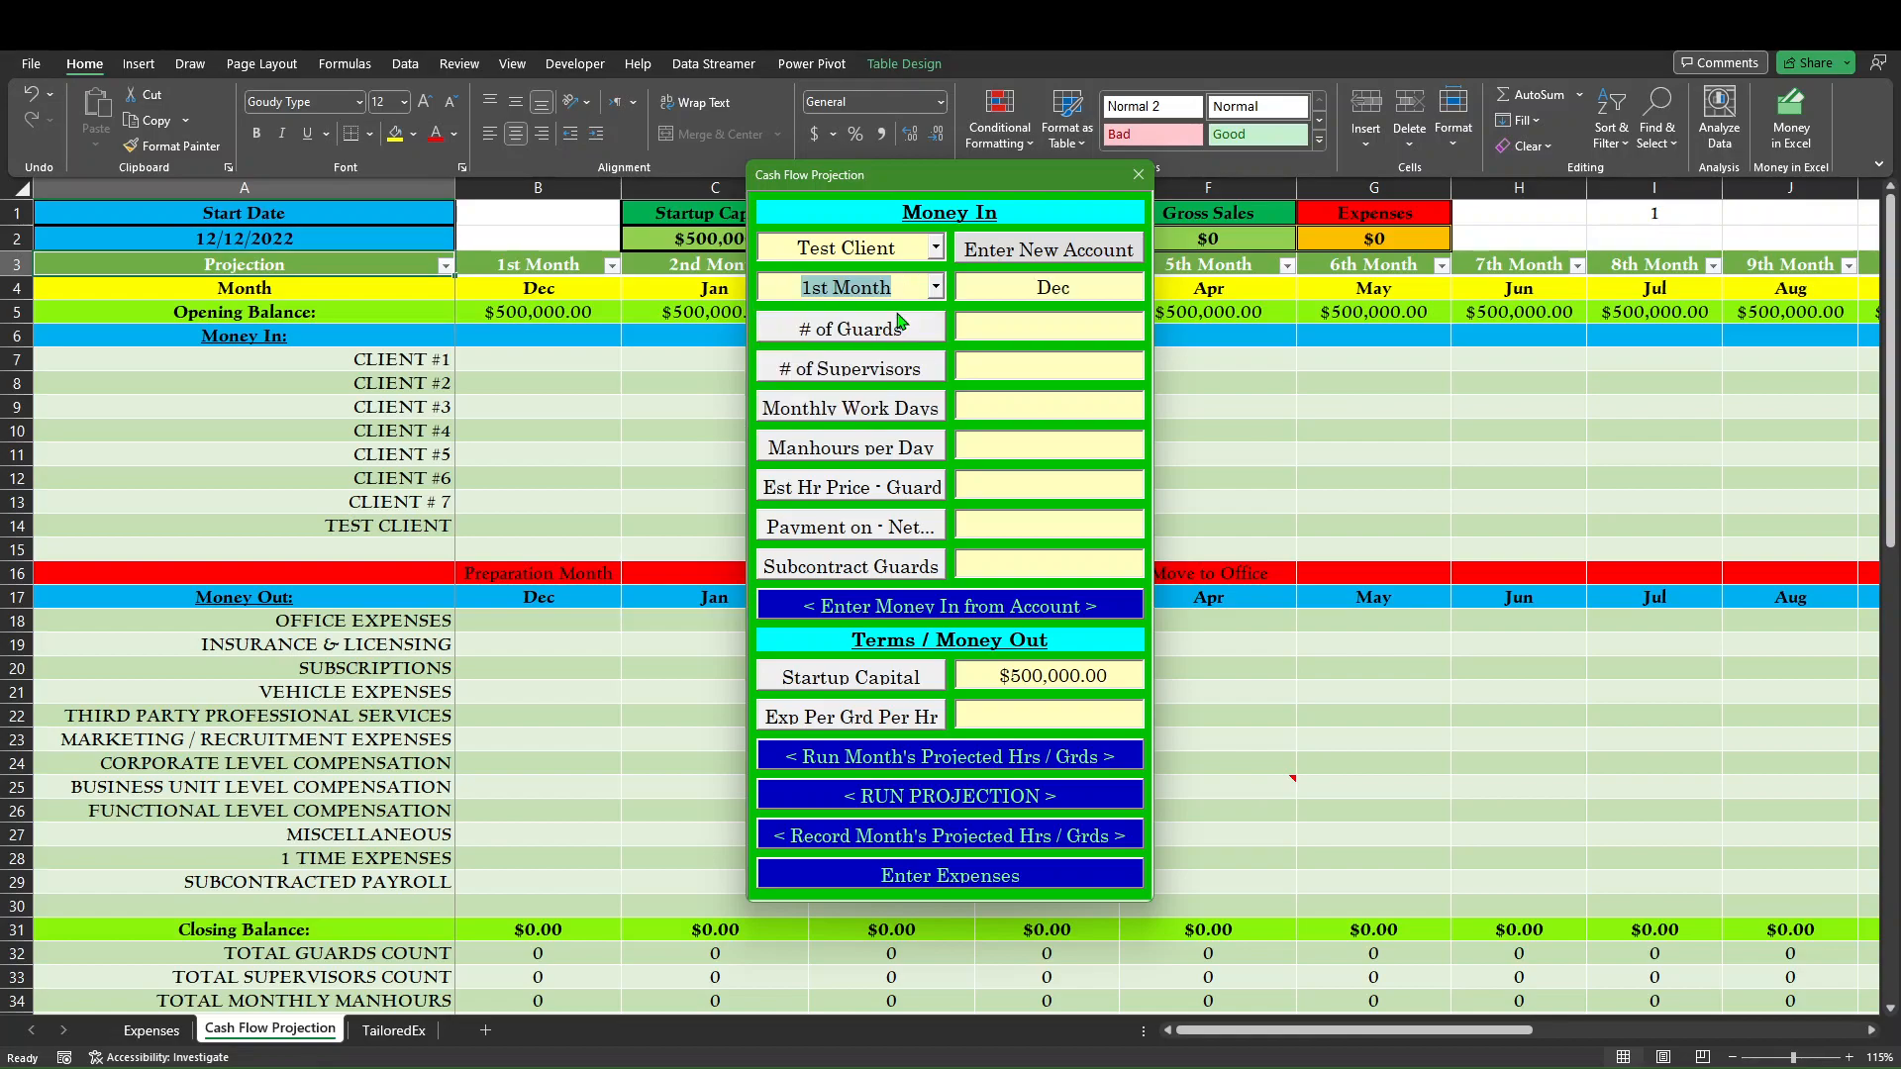
pyautogui.click(959, 327)
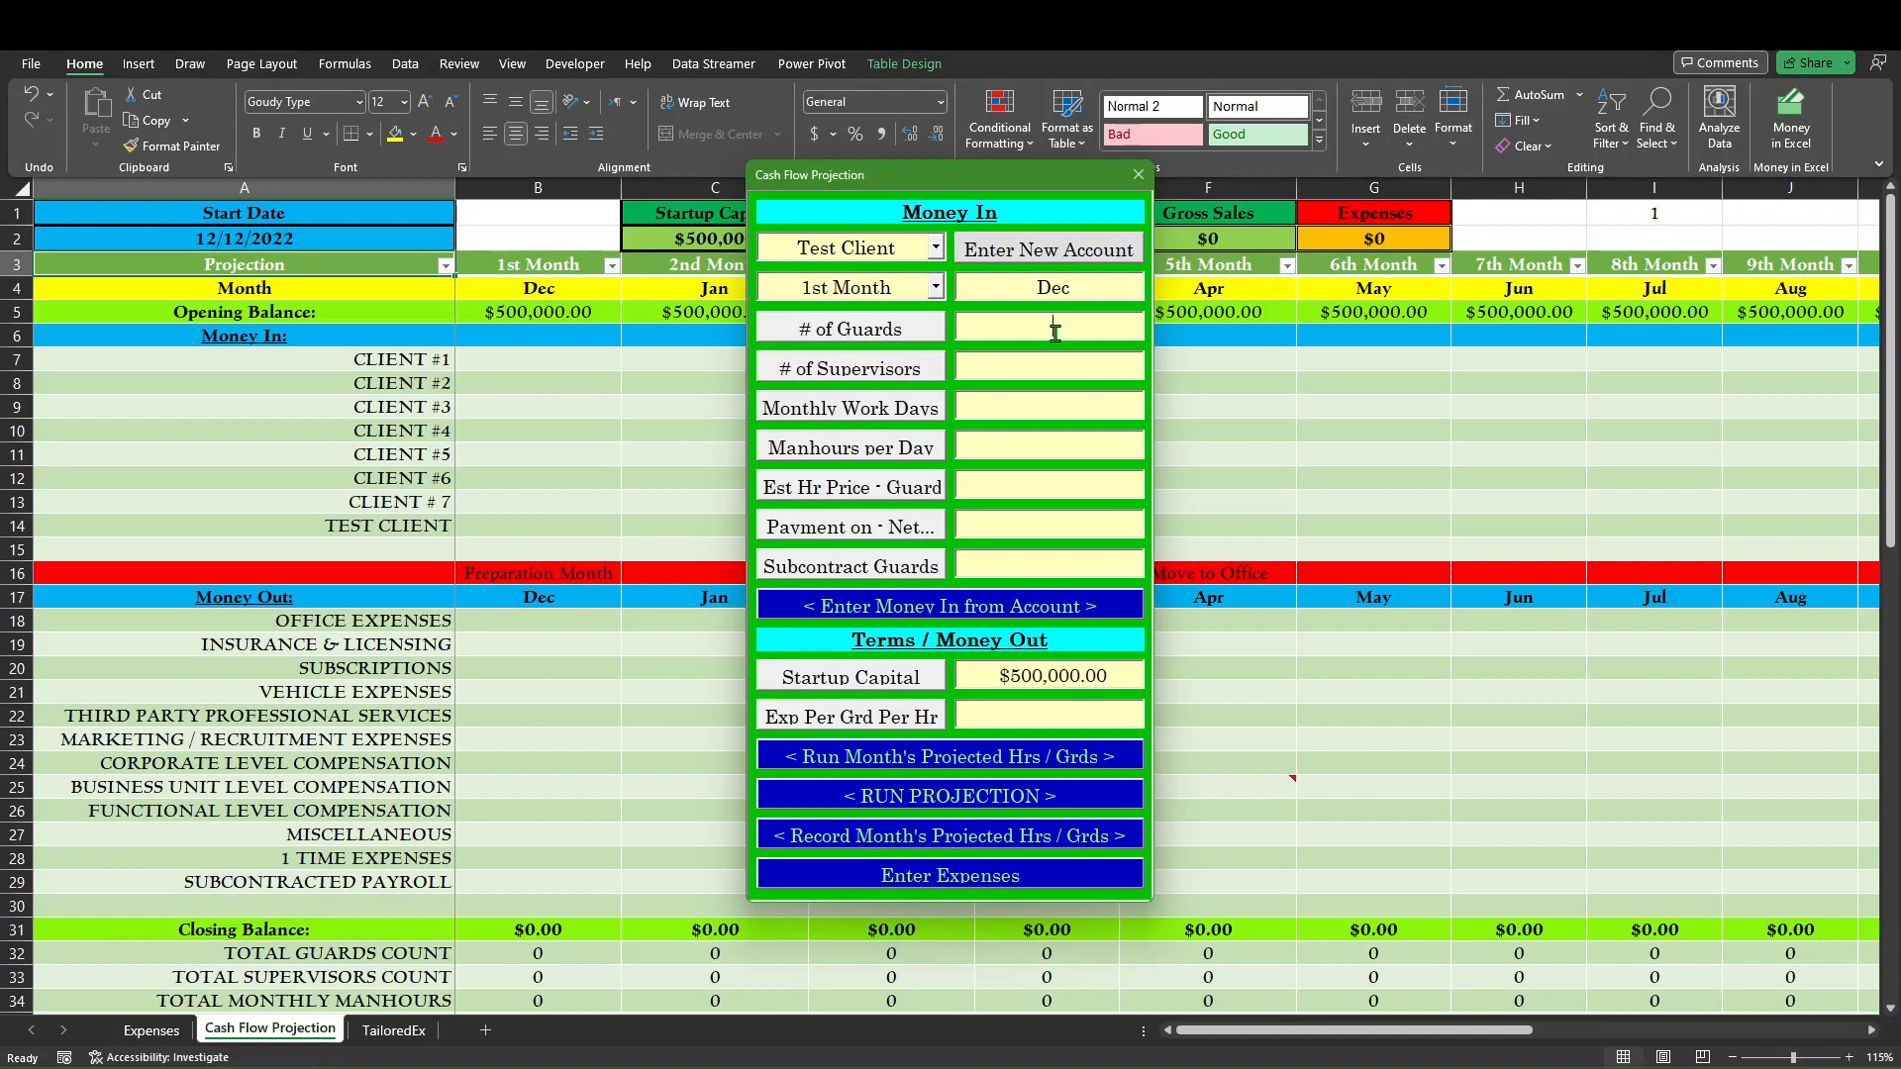
pyautogui.write('60')
pyautogui.press('Return')
pyautogui.click(1043, 377)
pyautogui.write('4')
pyautogui.click(889, 382)
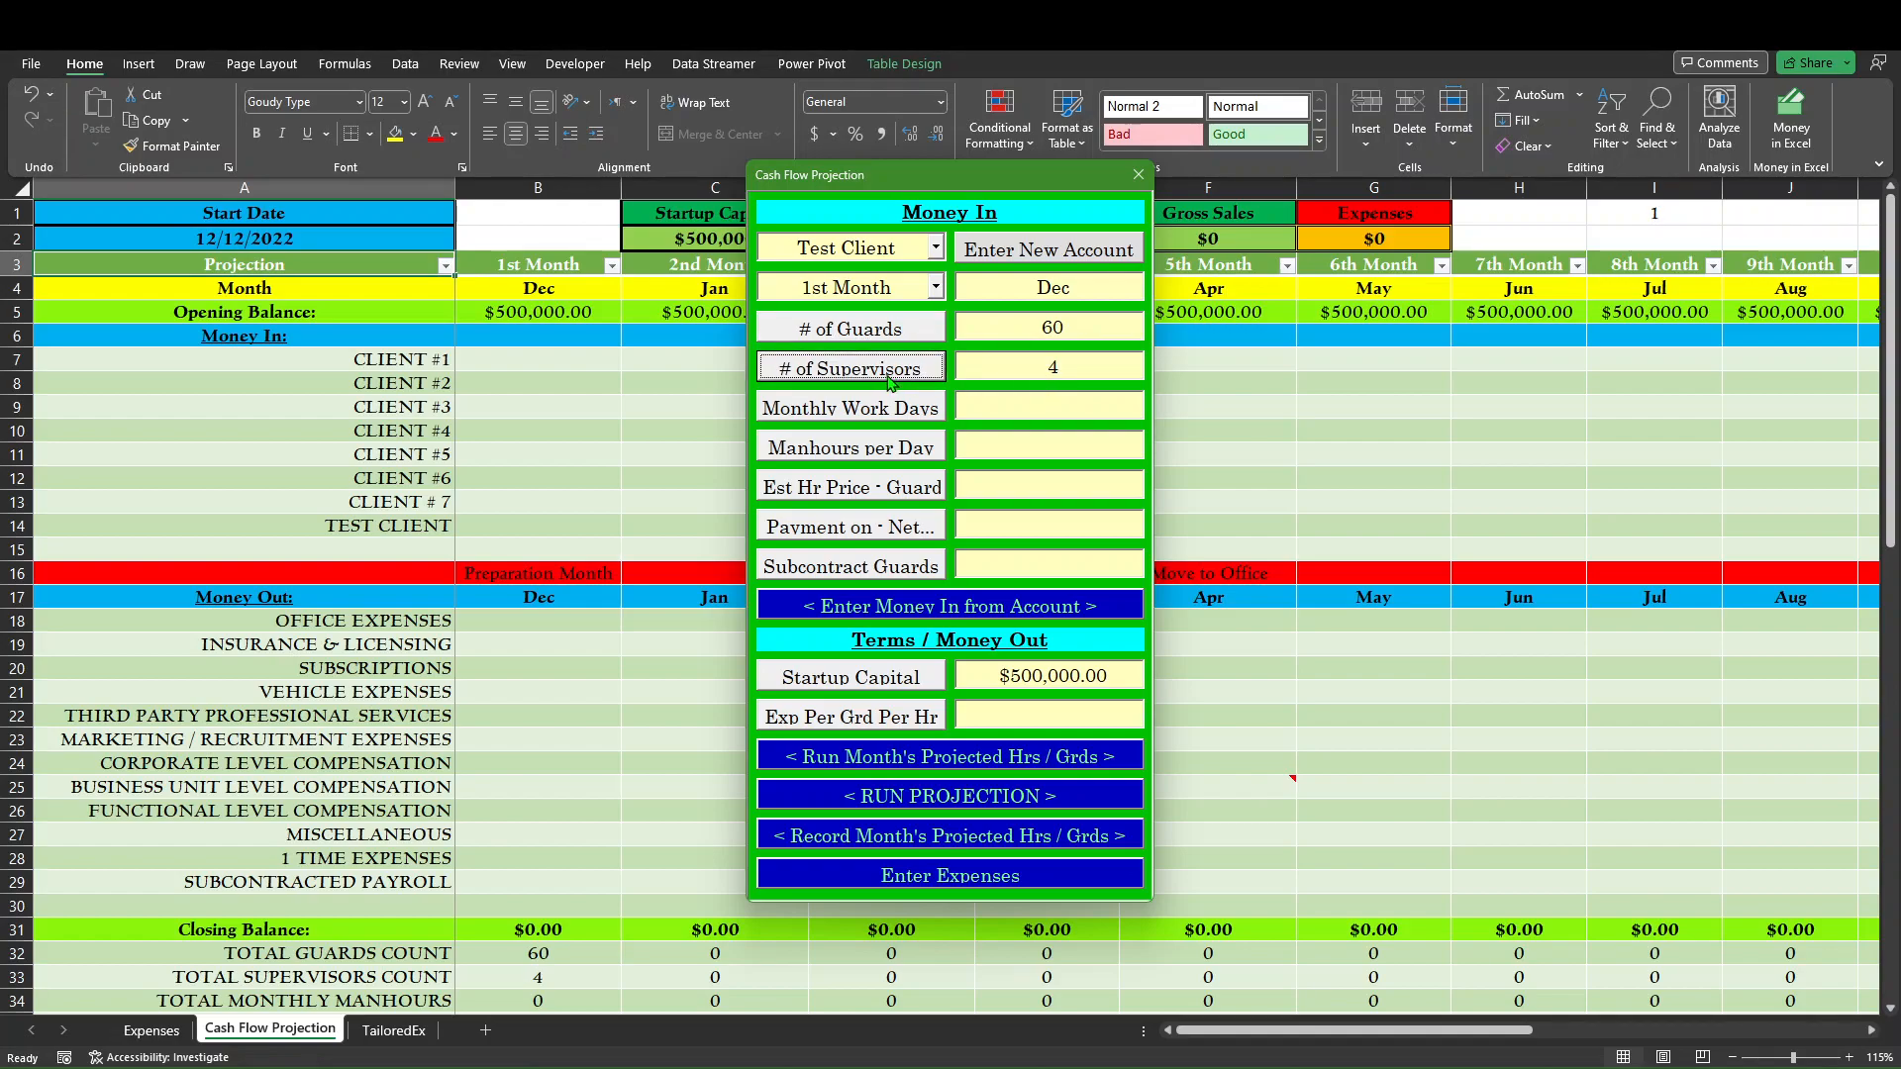
# Record 15 monthly work days and 12 manhours per day for the account.
pyautogui.click(1044, 418)
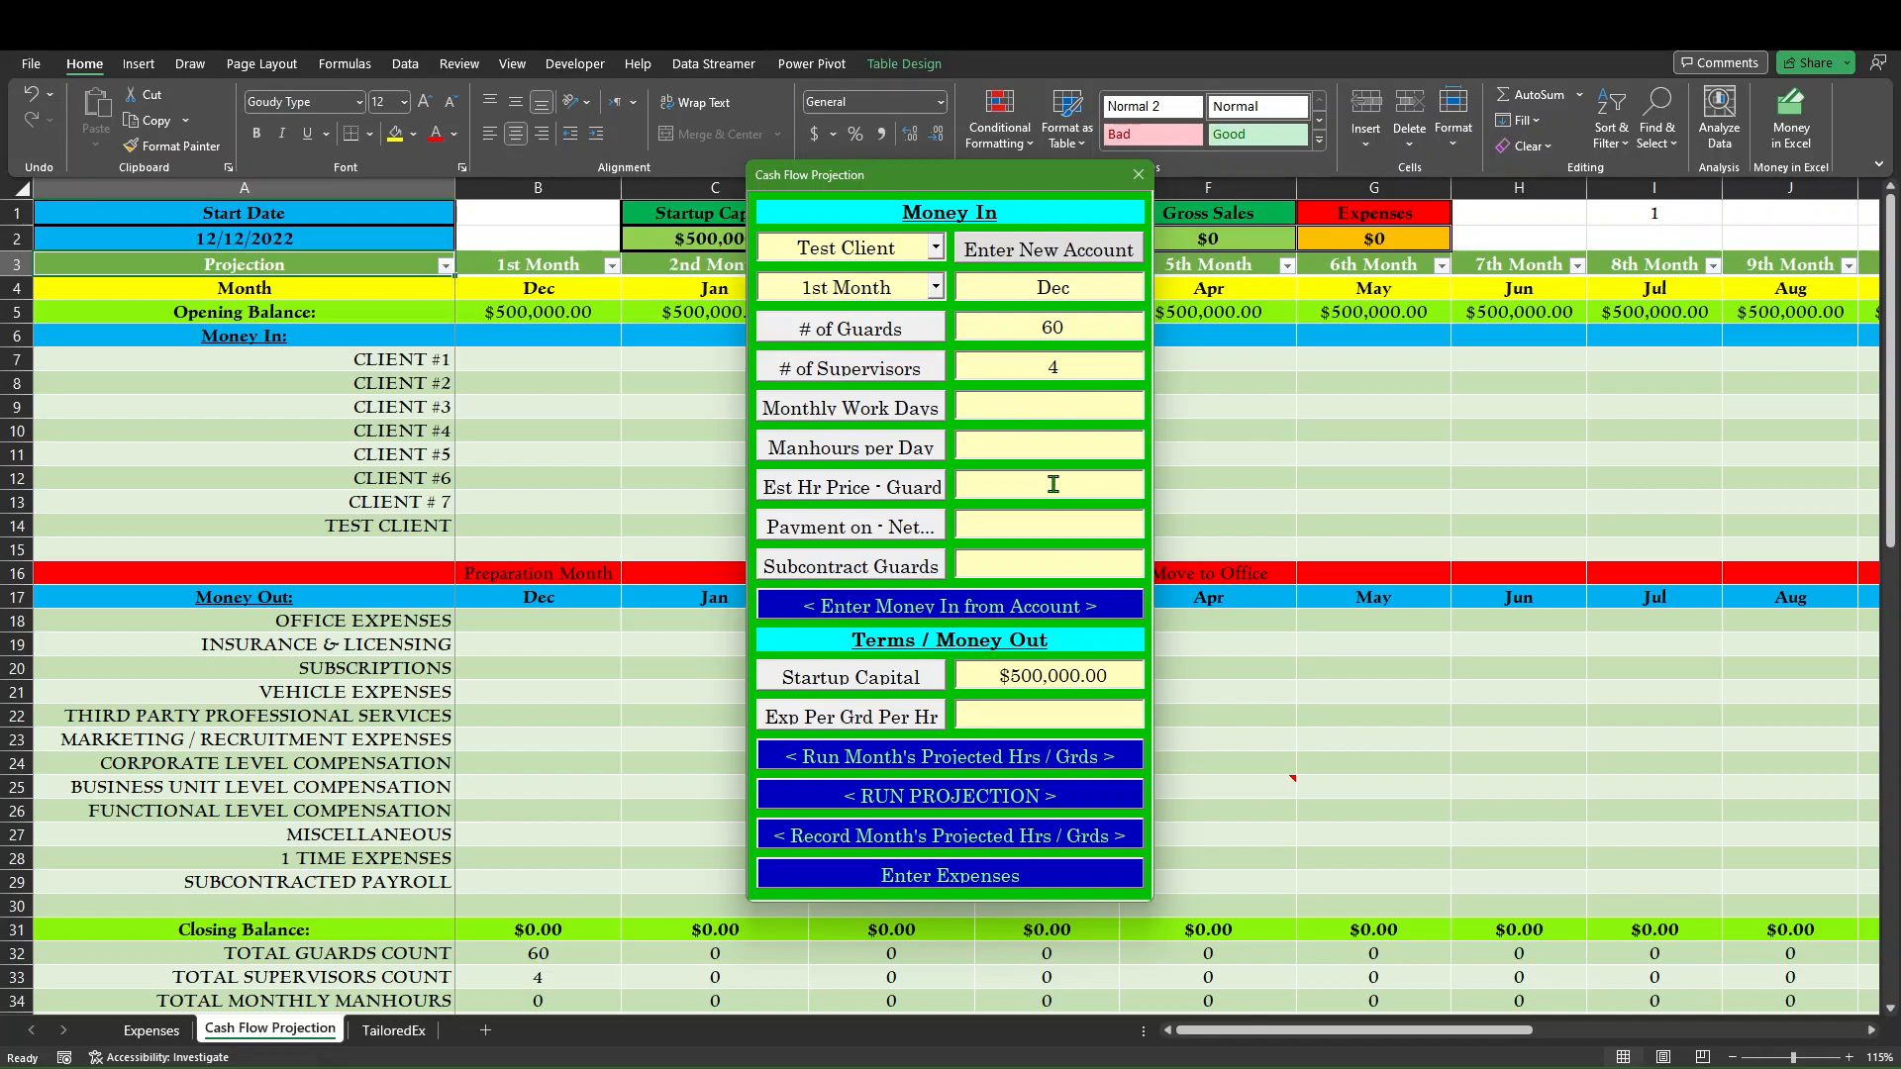
pyautogui.write('15')
pyautogui.click(817, 406)
pyautogui.click(1047, 458)
pyautogui.write('12')
pyautogui.click(912, 451)
# Set the estimated hourly price per guard to $18 and the payment terms to net 30.
pyautogui.click(1036, 493)
pyautogui.write('18')
pyautogui.press('Tab')
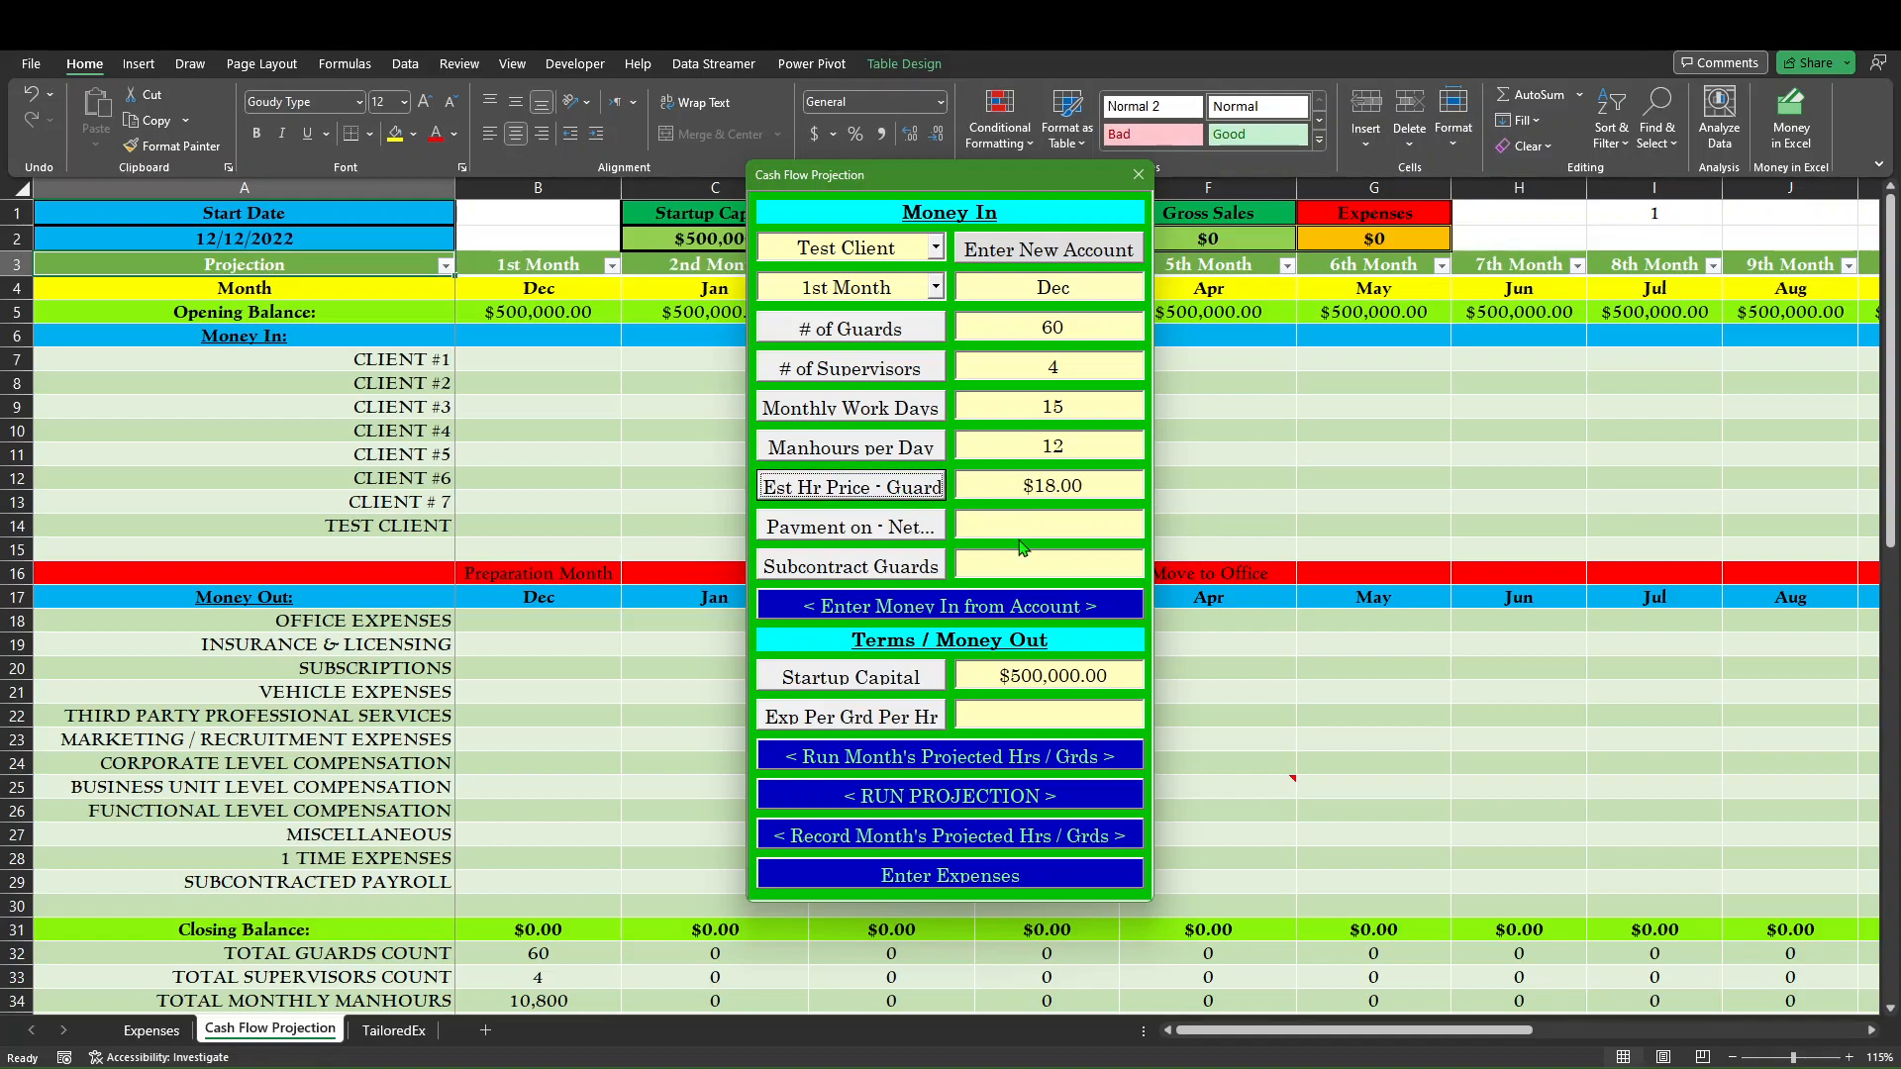
pyautogui.click(1070, 527)
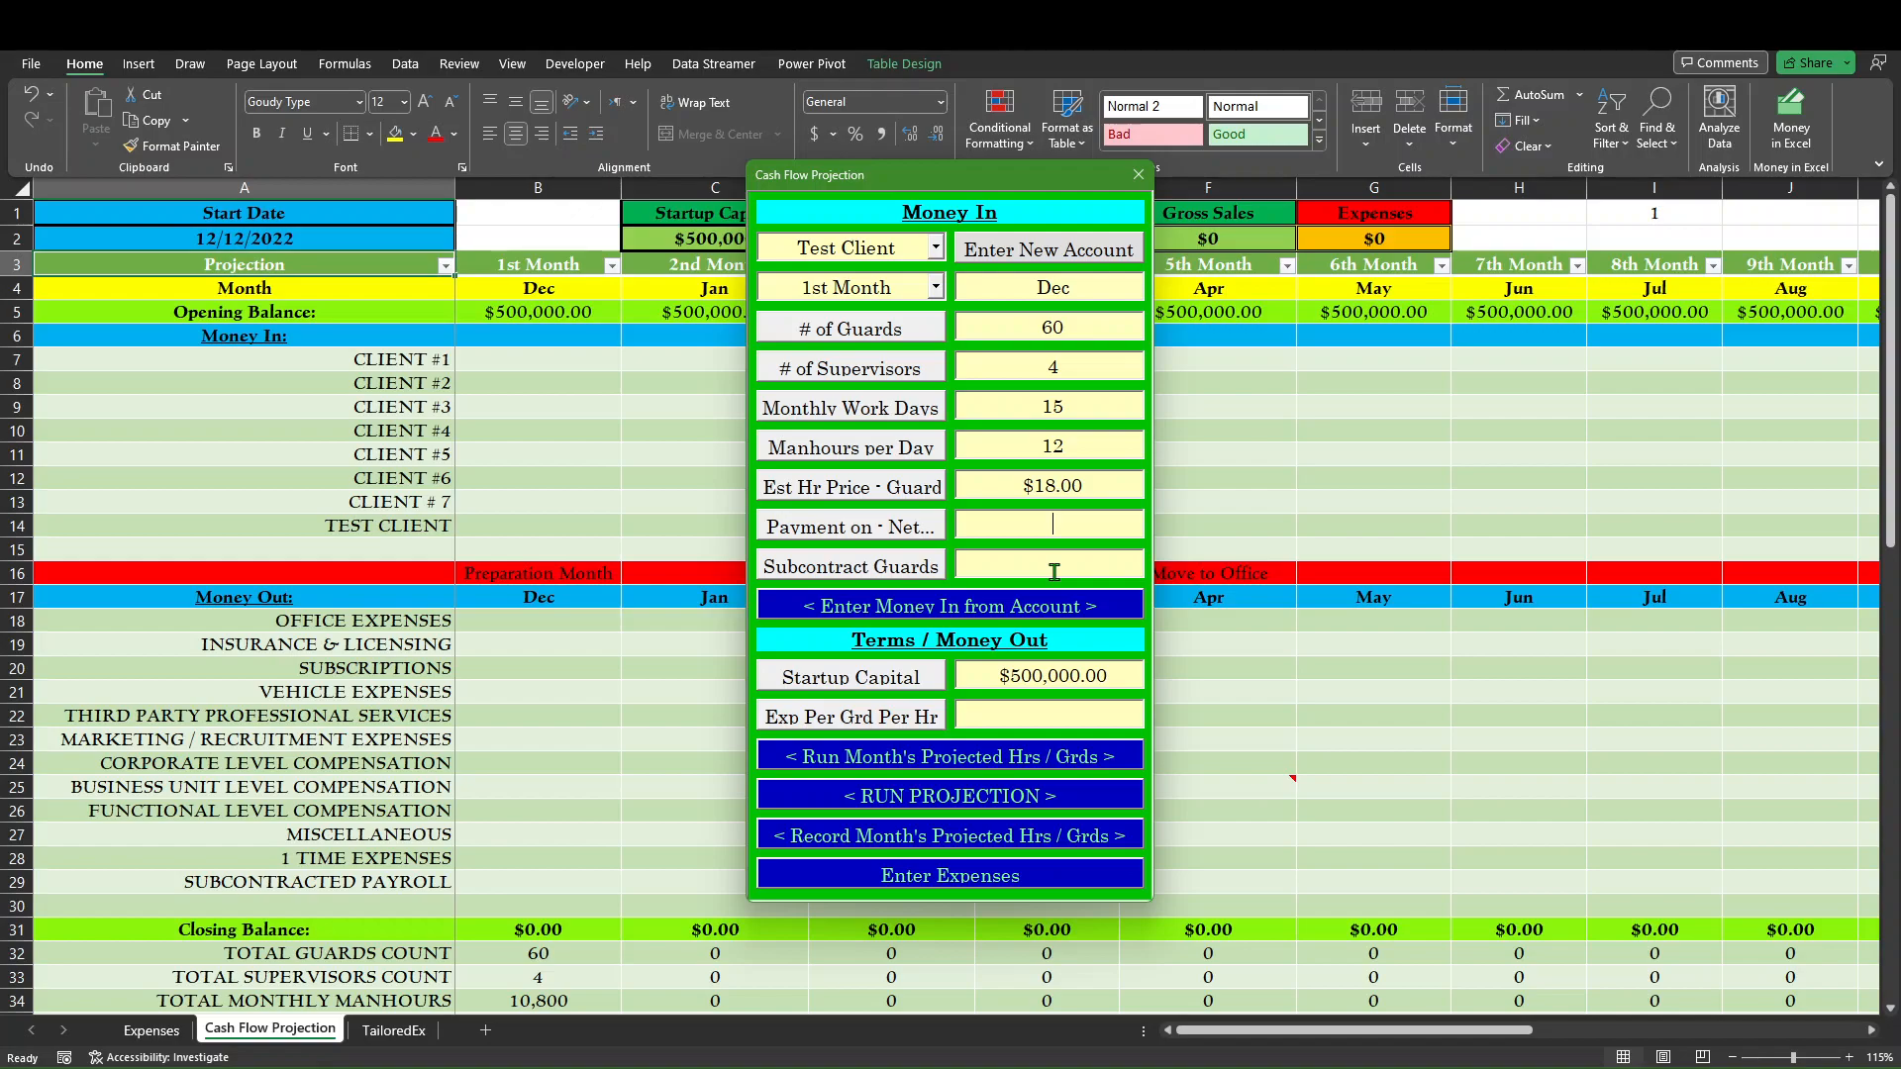
pyautogui.write('30')
pyautogui.click(879, 524)
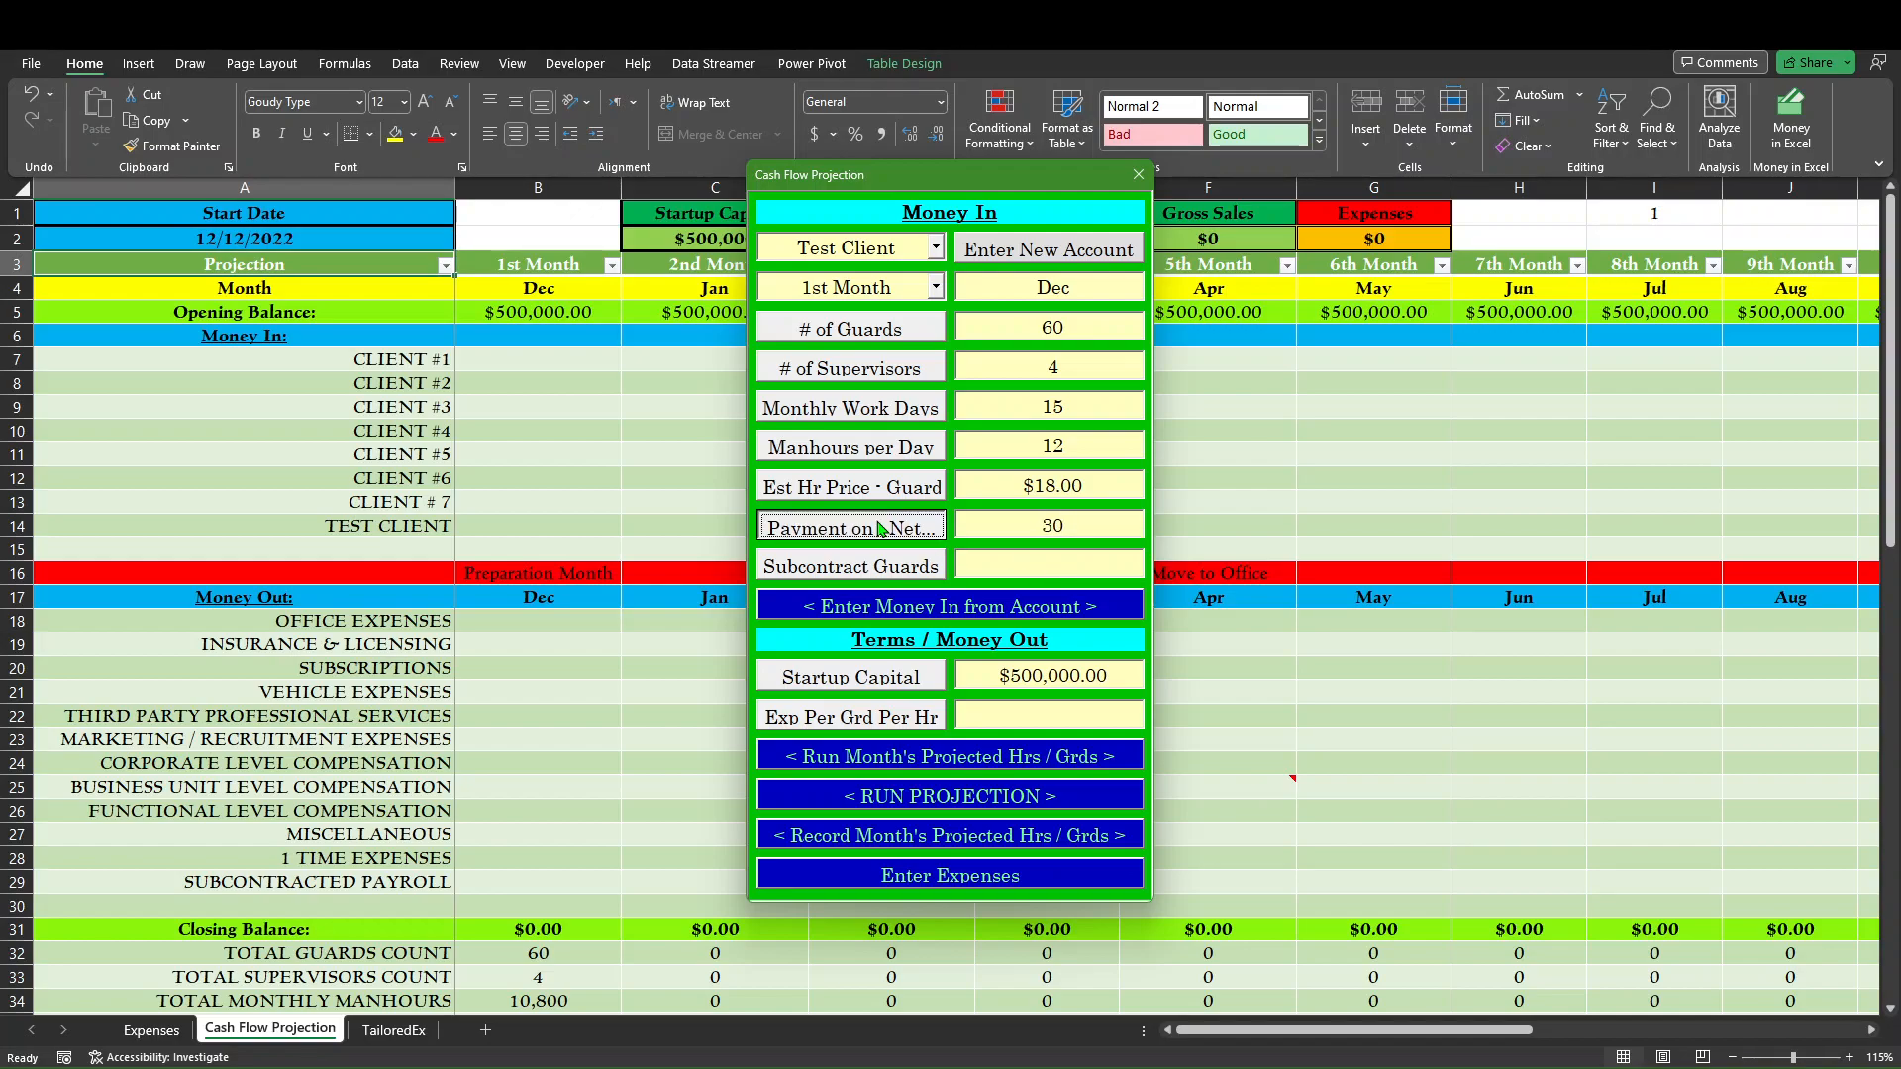
# Record 10 subcontract guards and enter the money in from the Test Client account.
pyautogui.click(1055, 567)
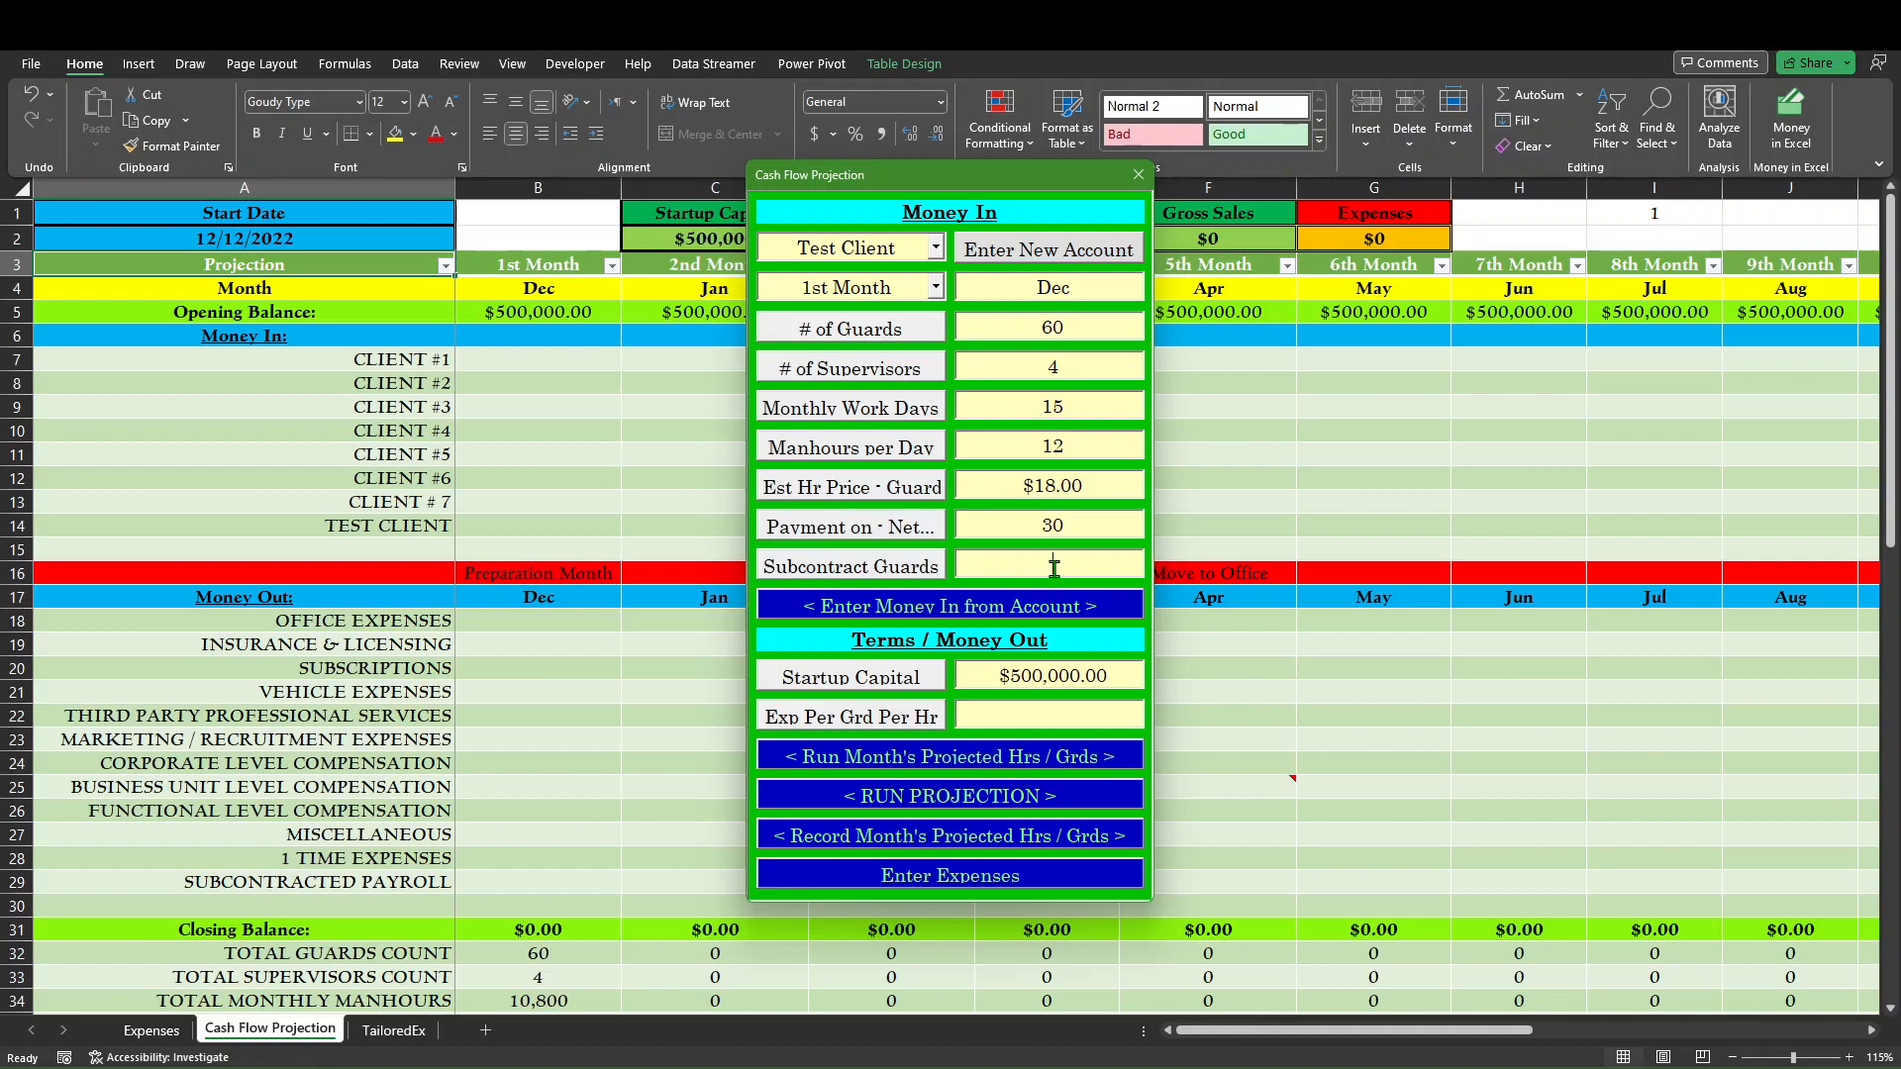
pyautogui.write('10')
pyautogui.click(884, 570)
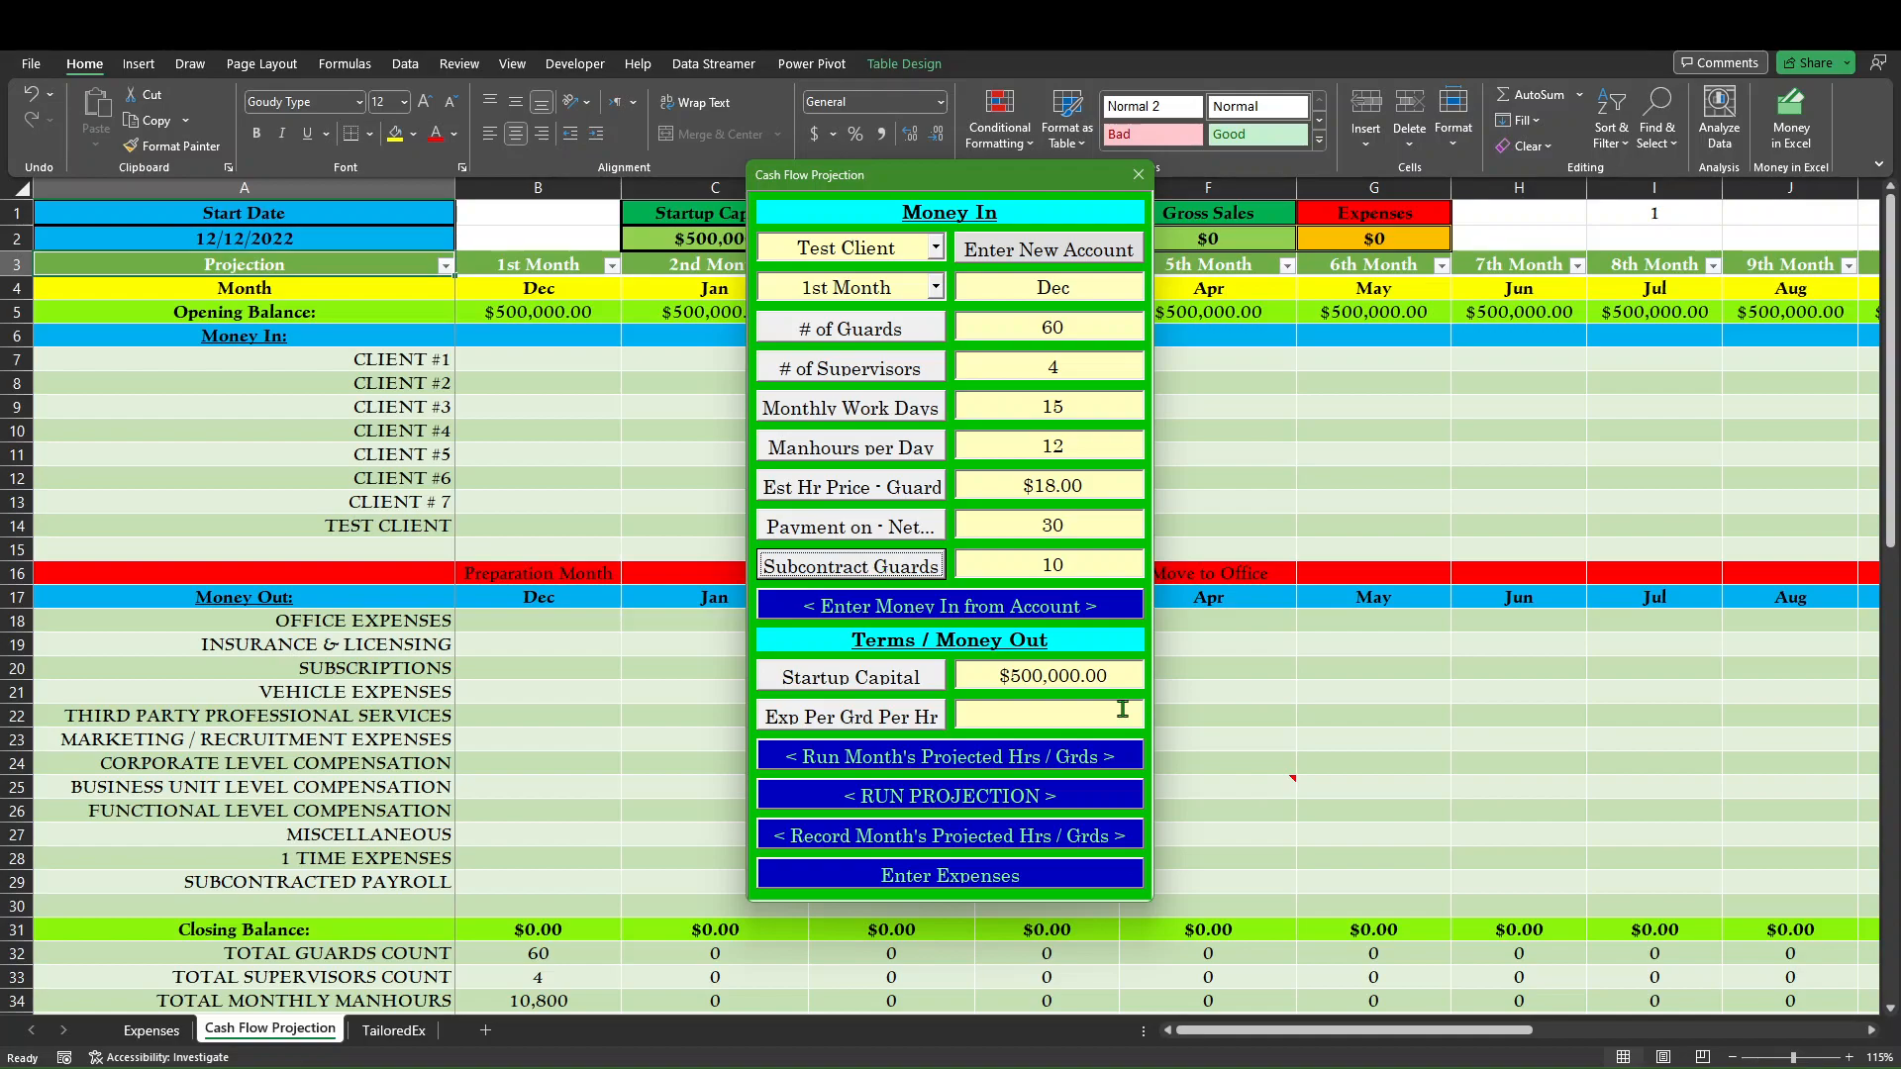
pyautogui.click(979, 607)
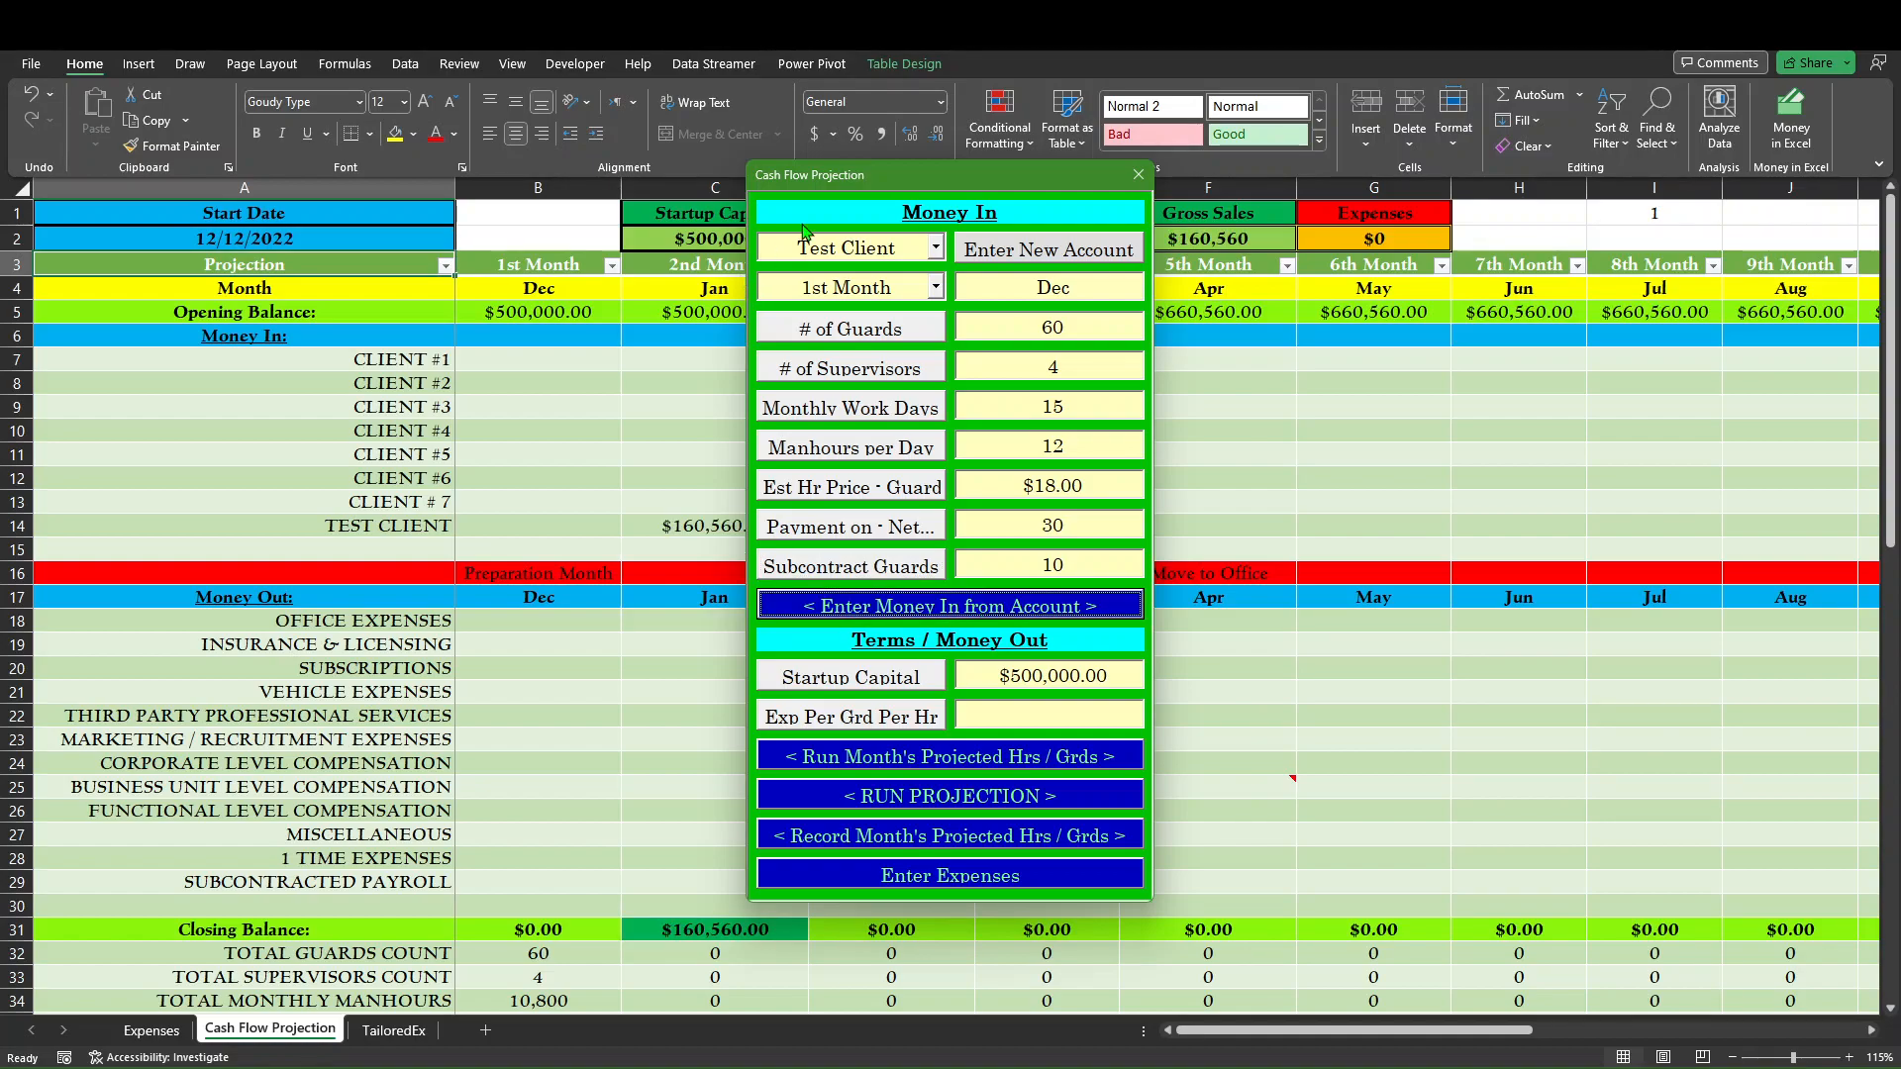
# Move the Cash Flow Projection form clear of the first months' columns and run the month's projected hours and guards.
pyautogui.moveTo(869, 176); pyautogui.dragTo(1049, 186)
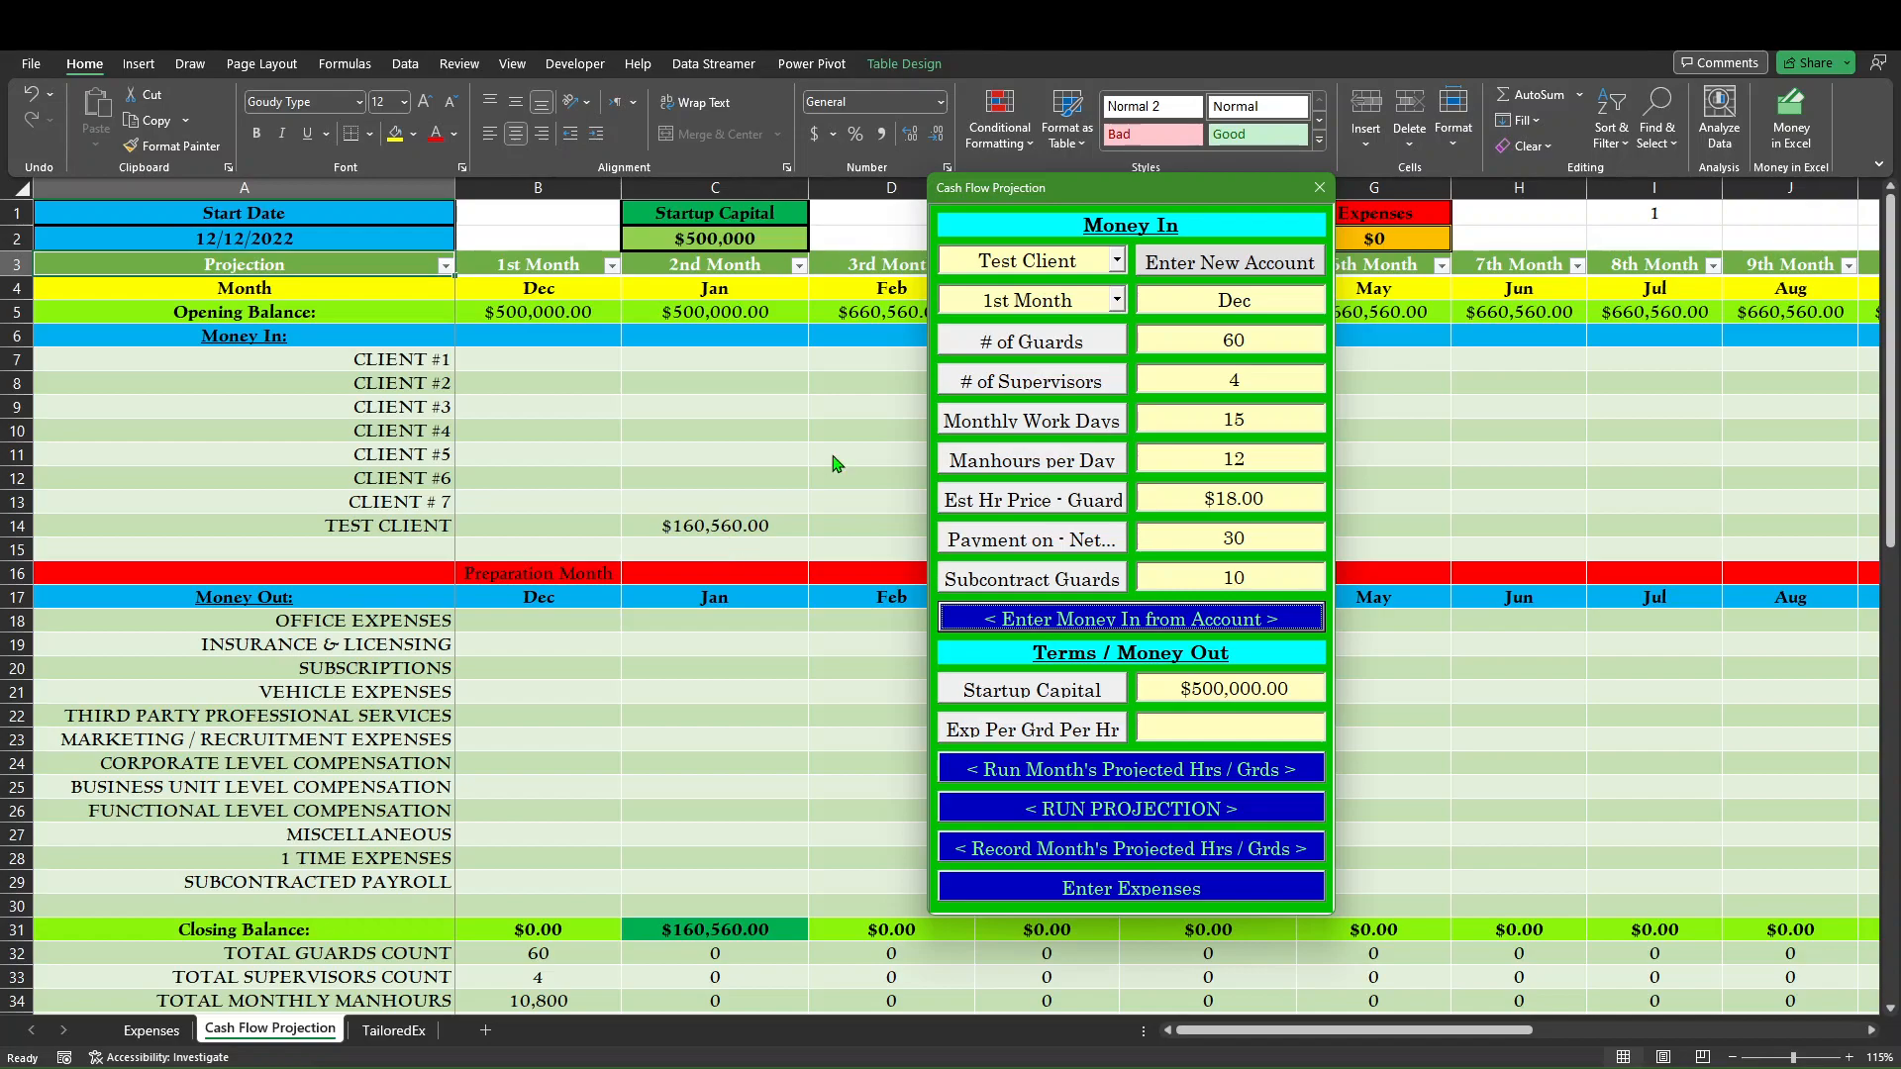
pyautogui.moveTo(1065, 192); pyautogui.dragTo(1184, 212)
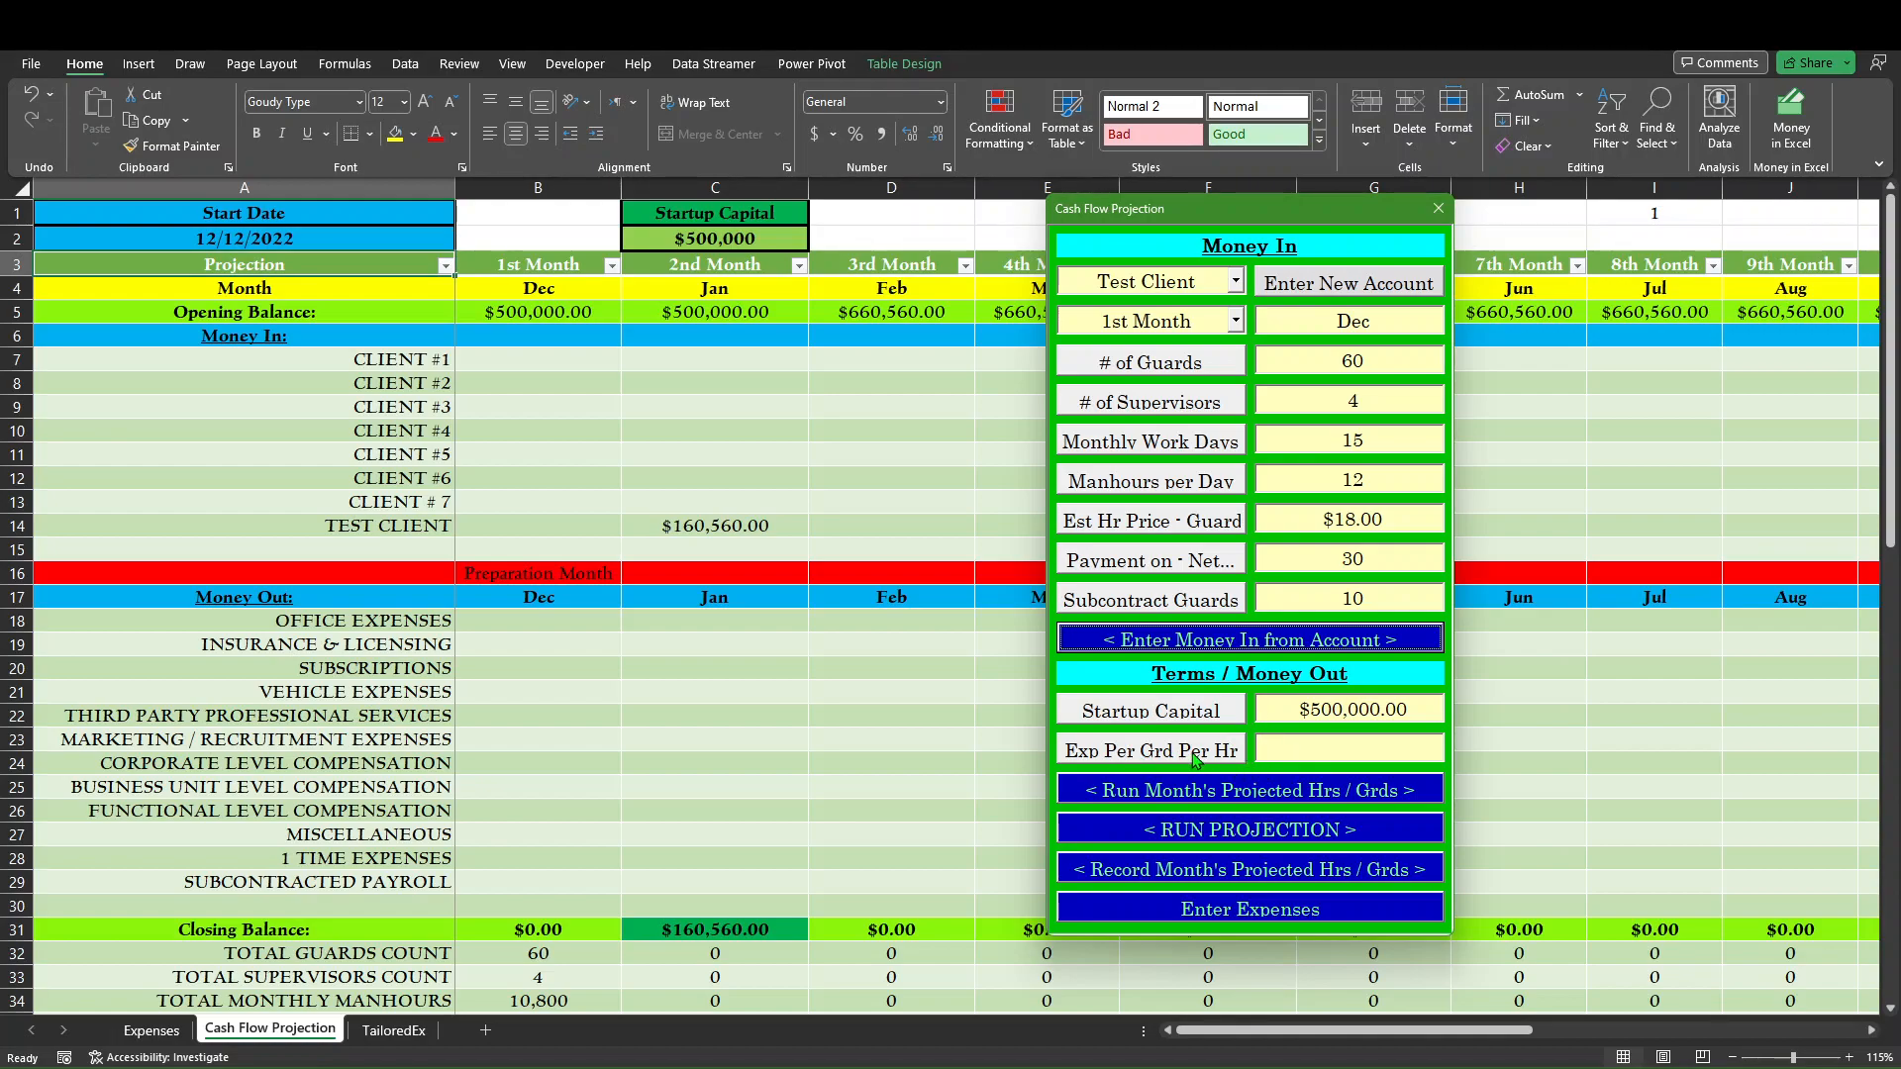
pyautogui.click(1269, 793)
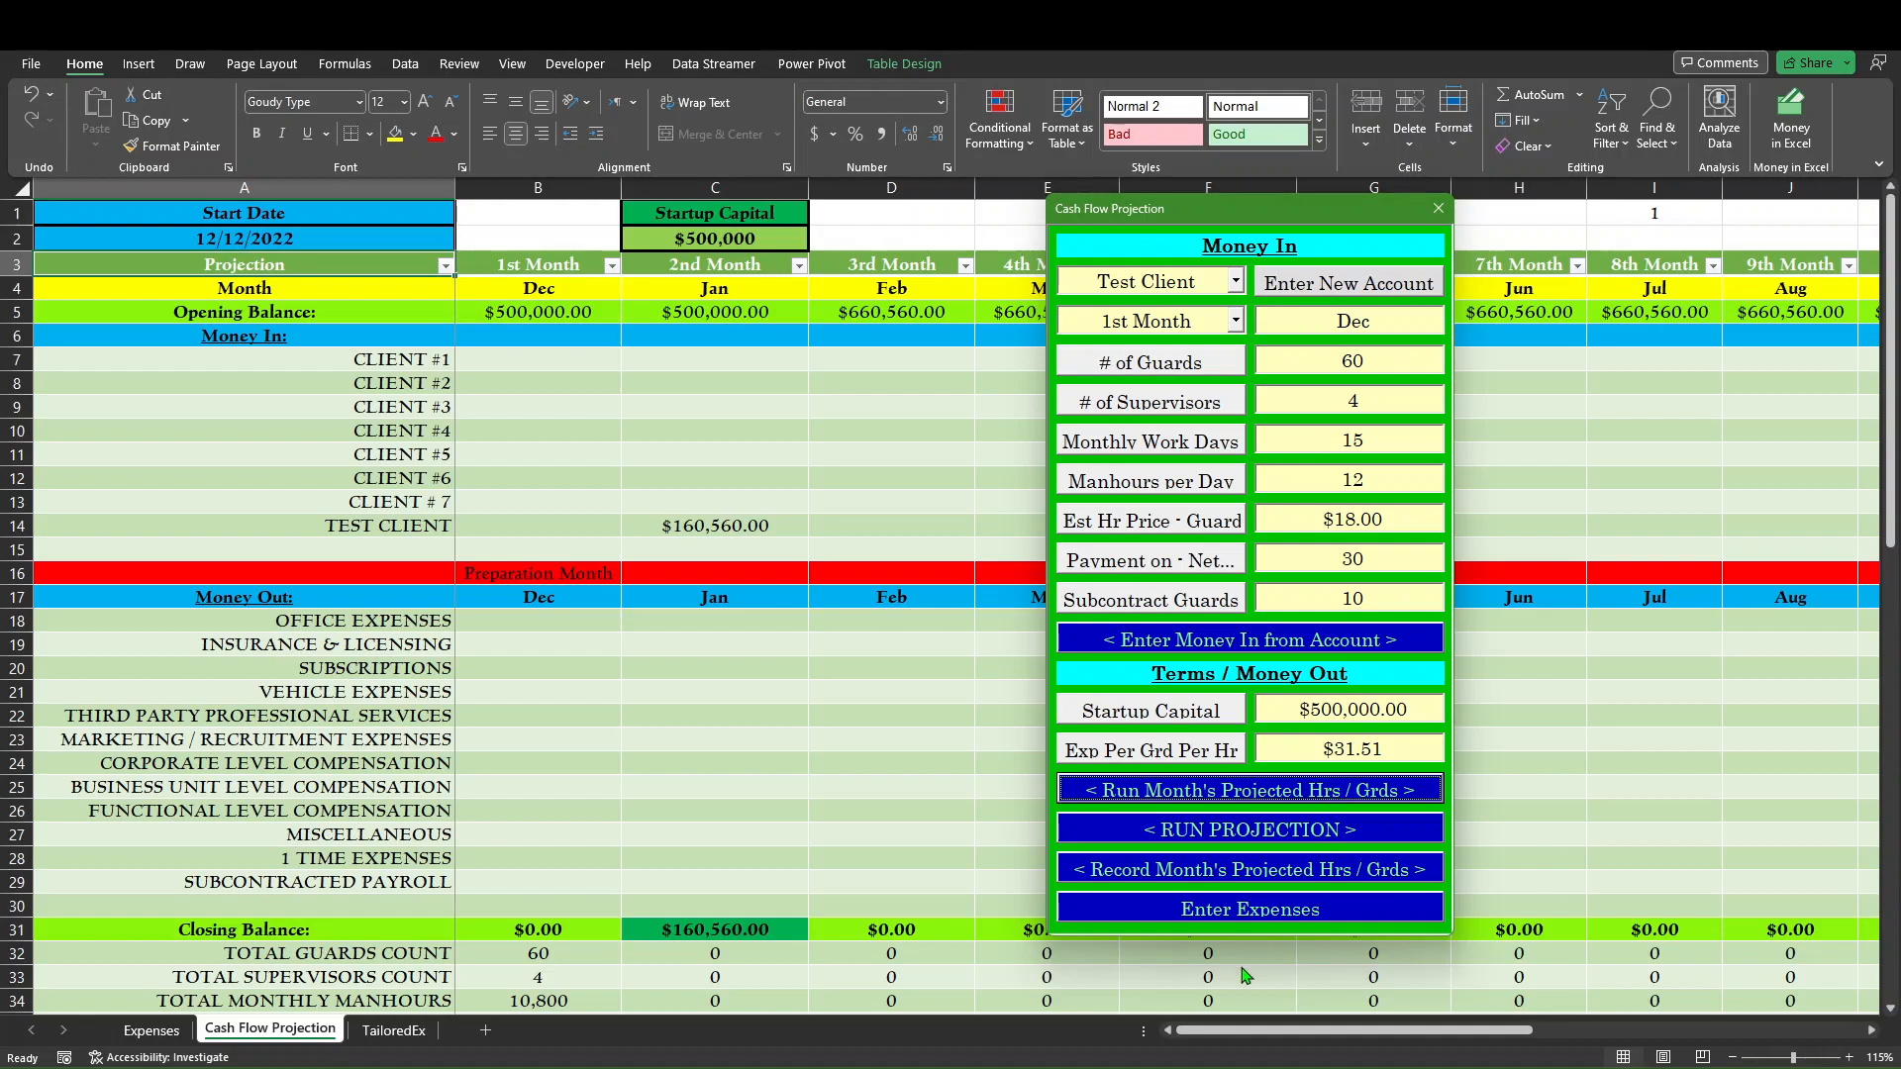
# Open the projection expenses form and remove the X mark from the CPA expense.
pyautogui.click(1250, 910)
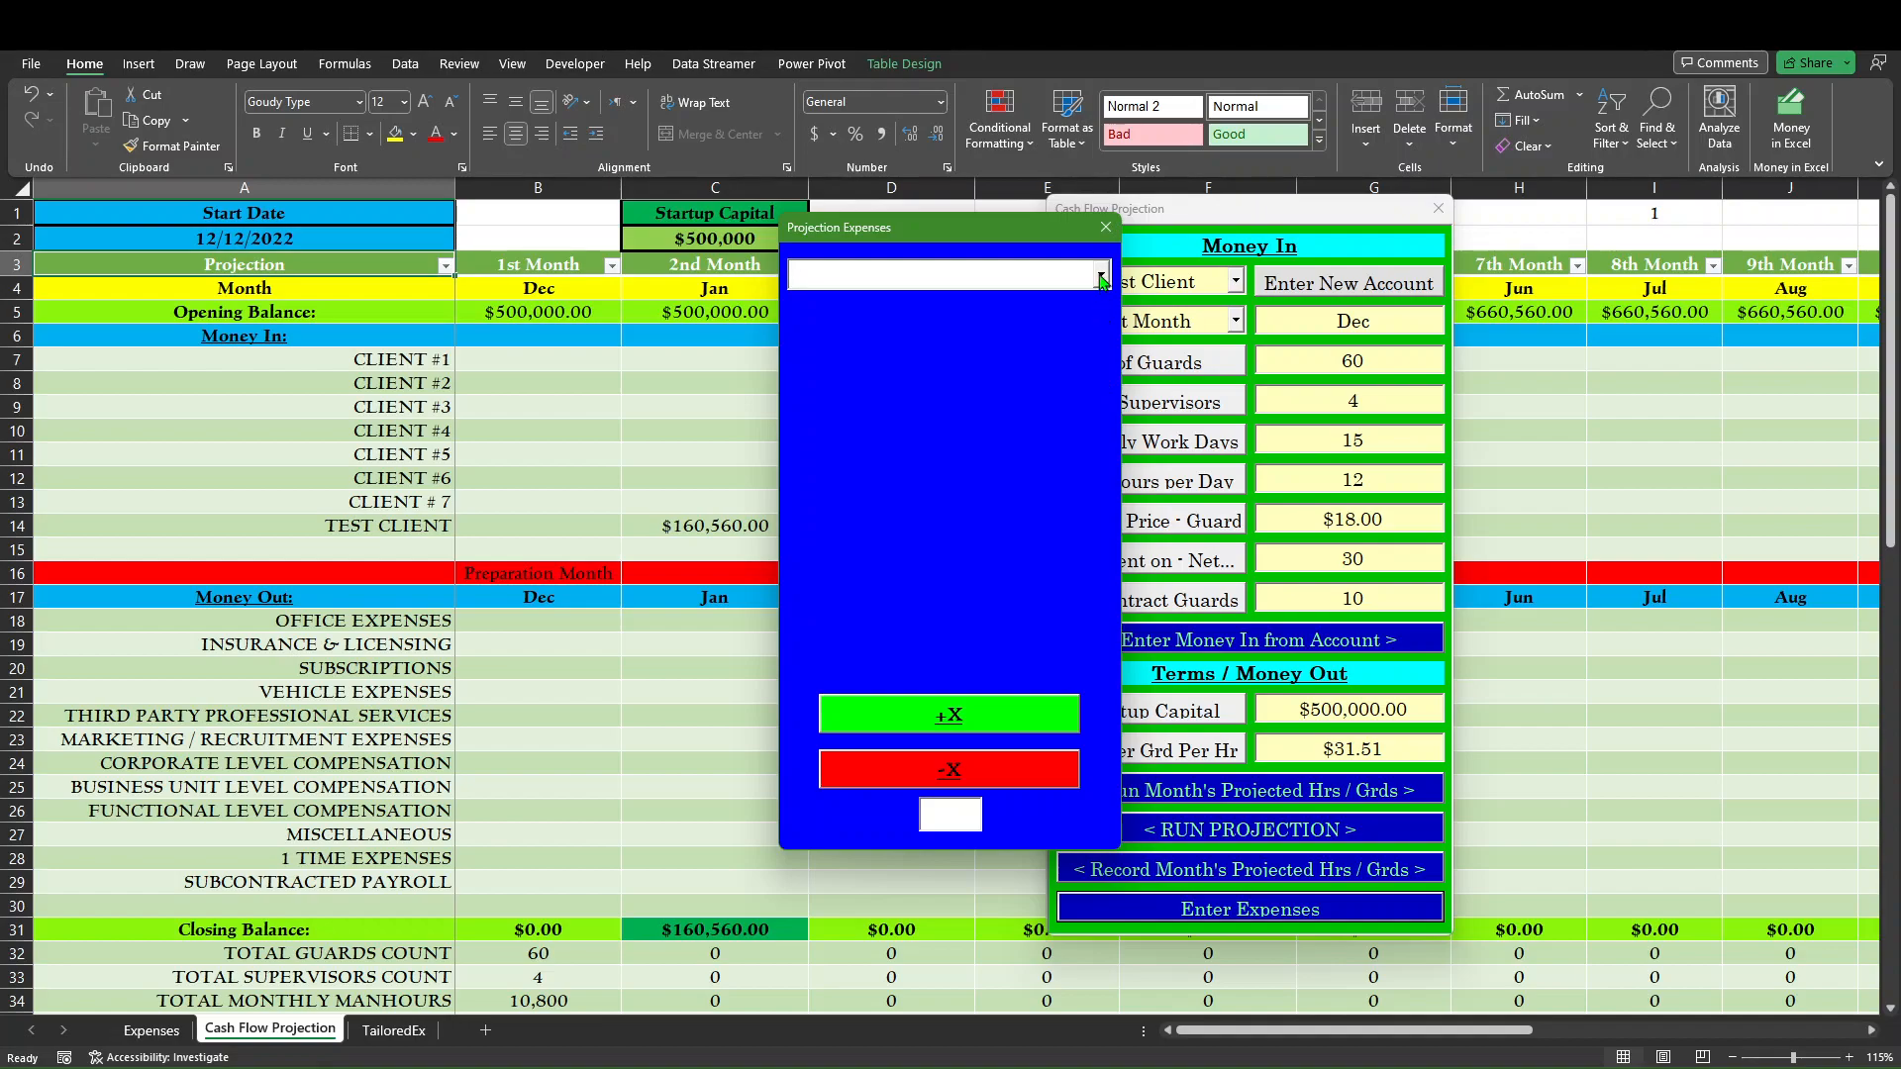
pyautogui.click(1101, 274)
pyautogui.moveTo(1093, 349); pyautogui.dragTo(1096, 503)
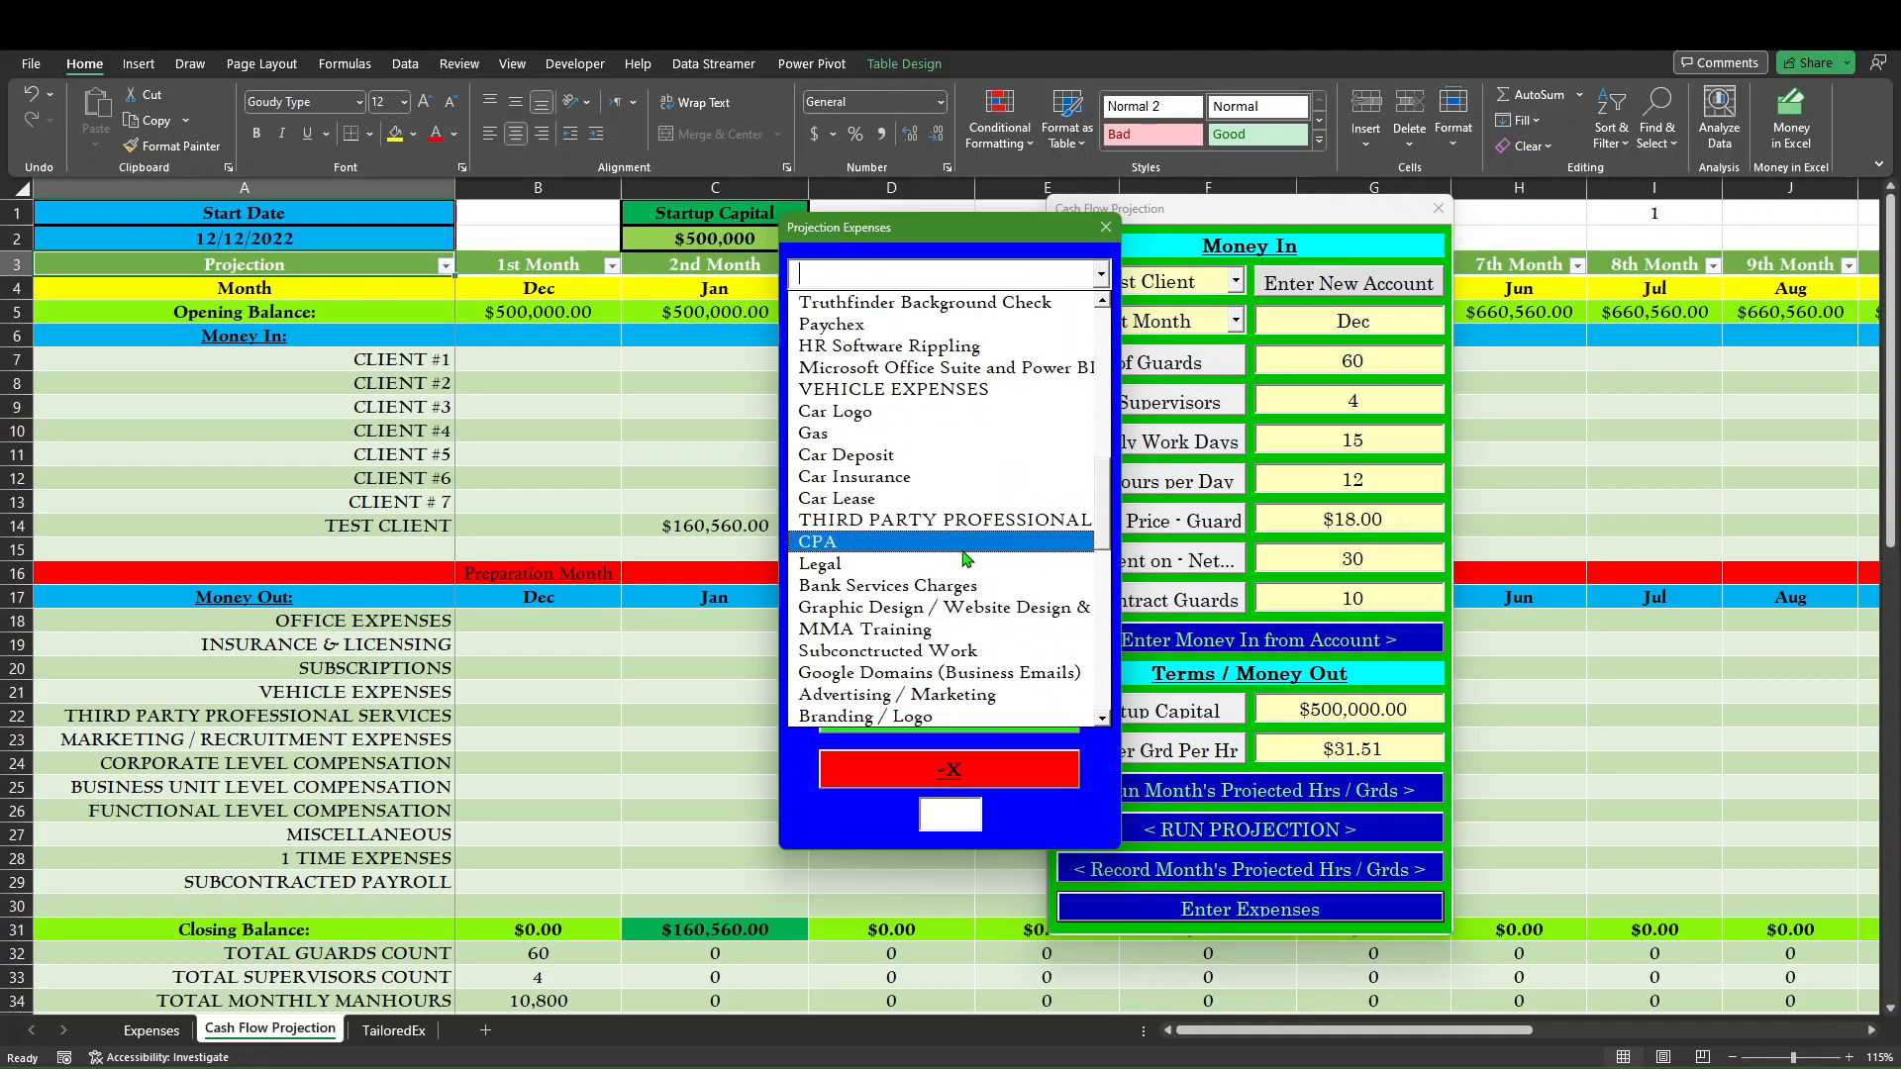
pyautogui.click(936, 544)
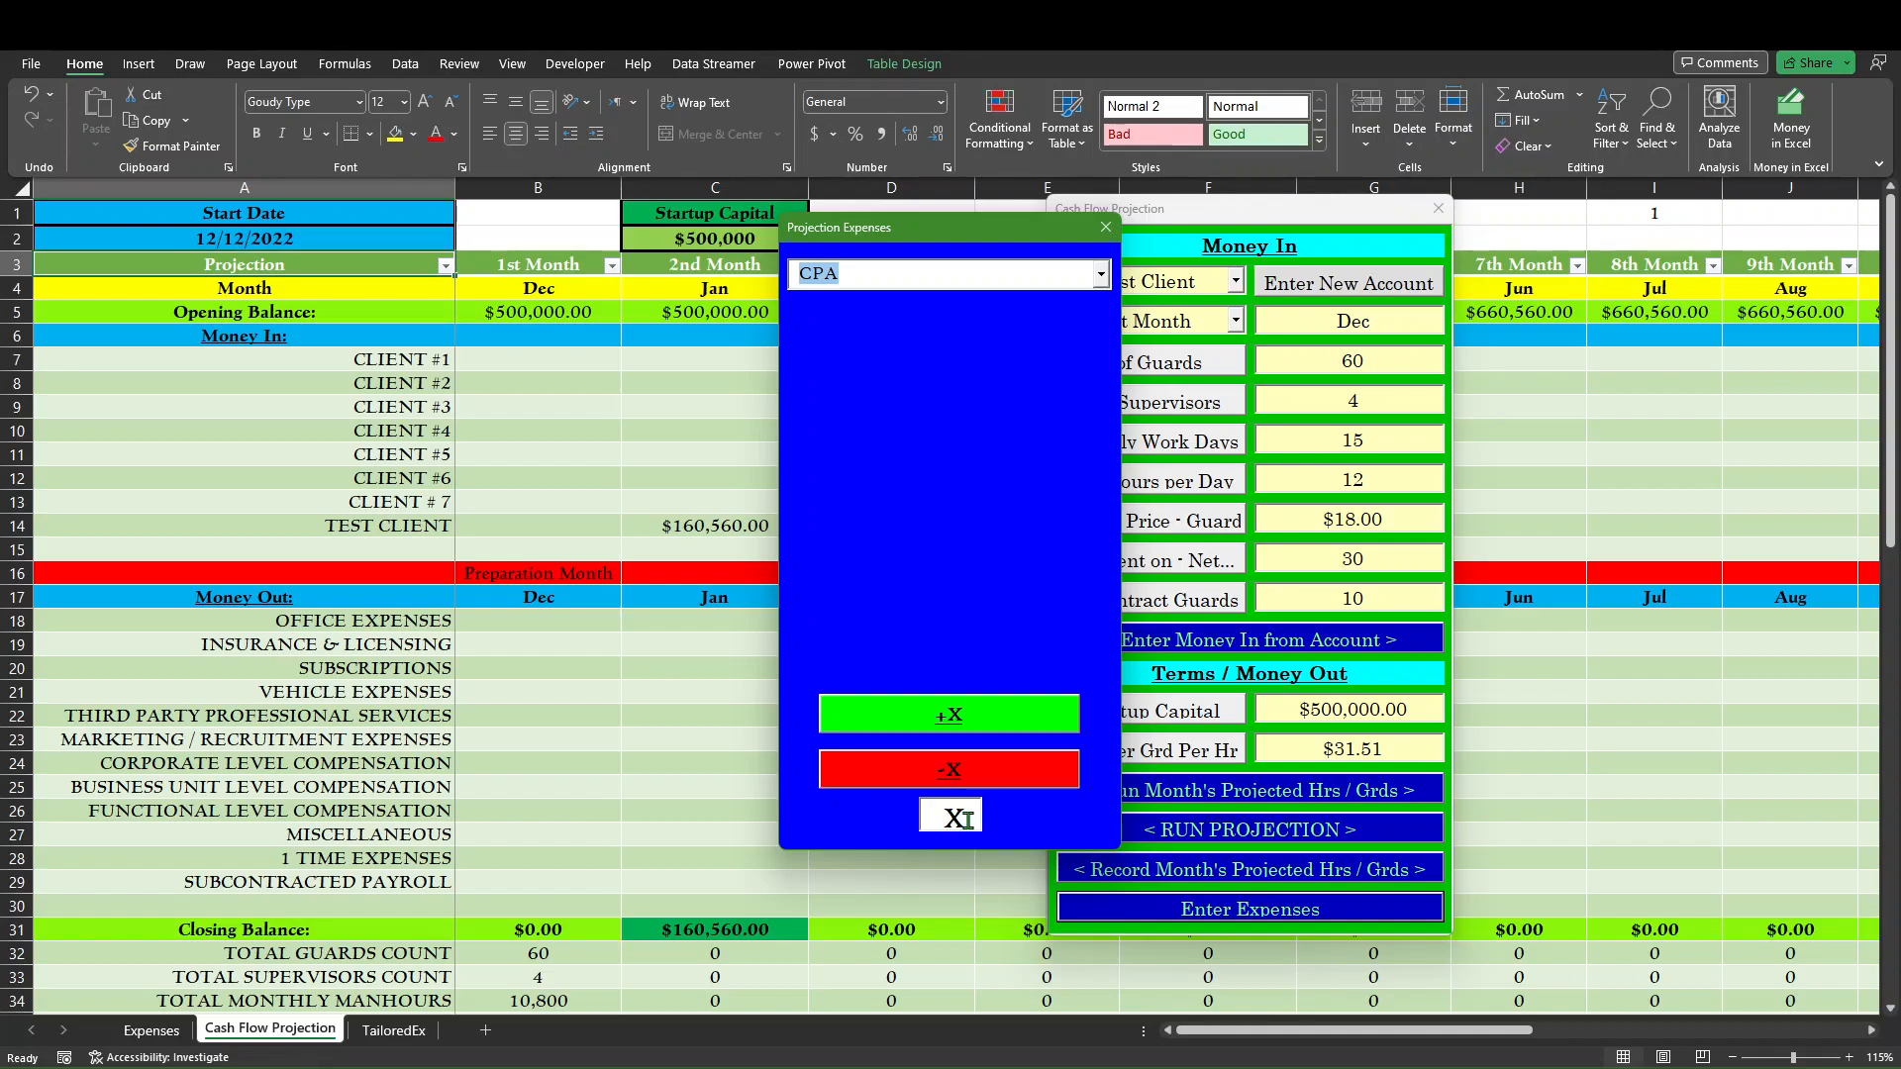
pyautogui.click(967, 777)
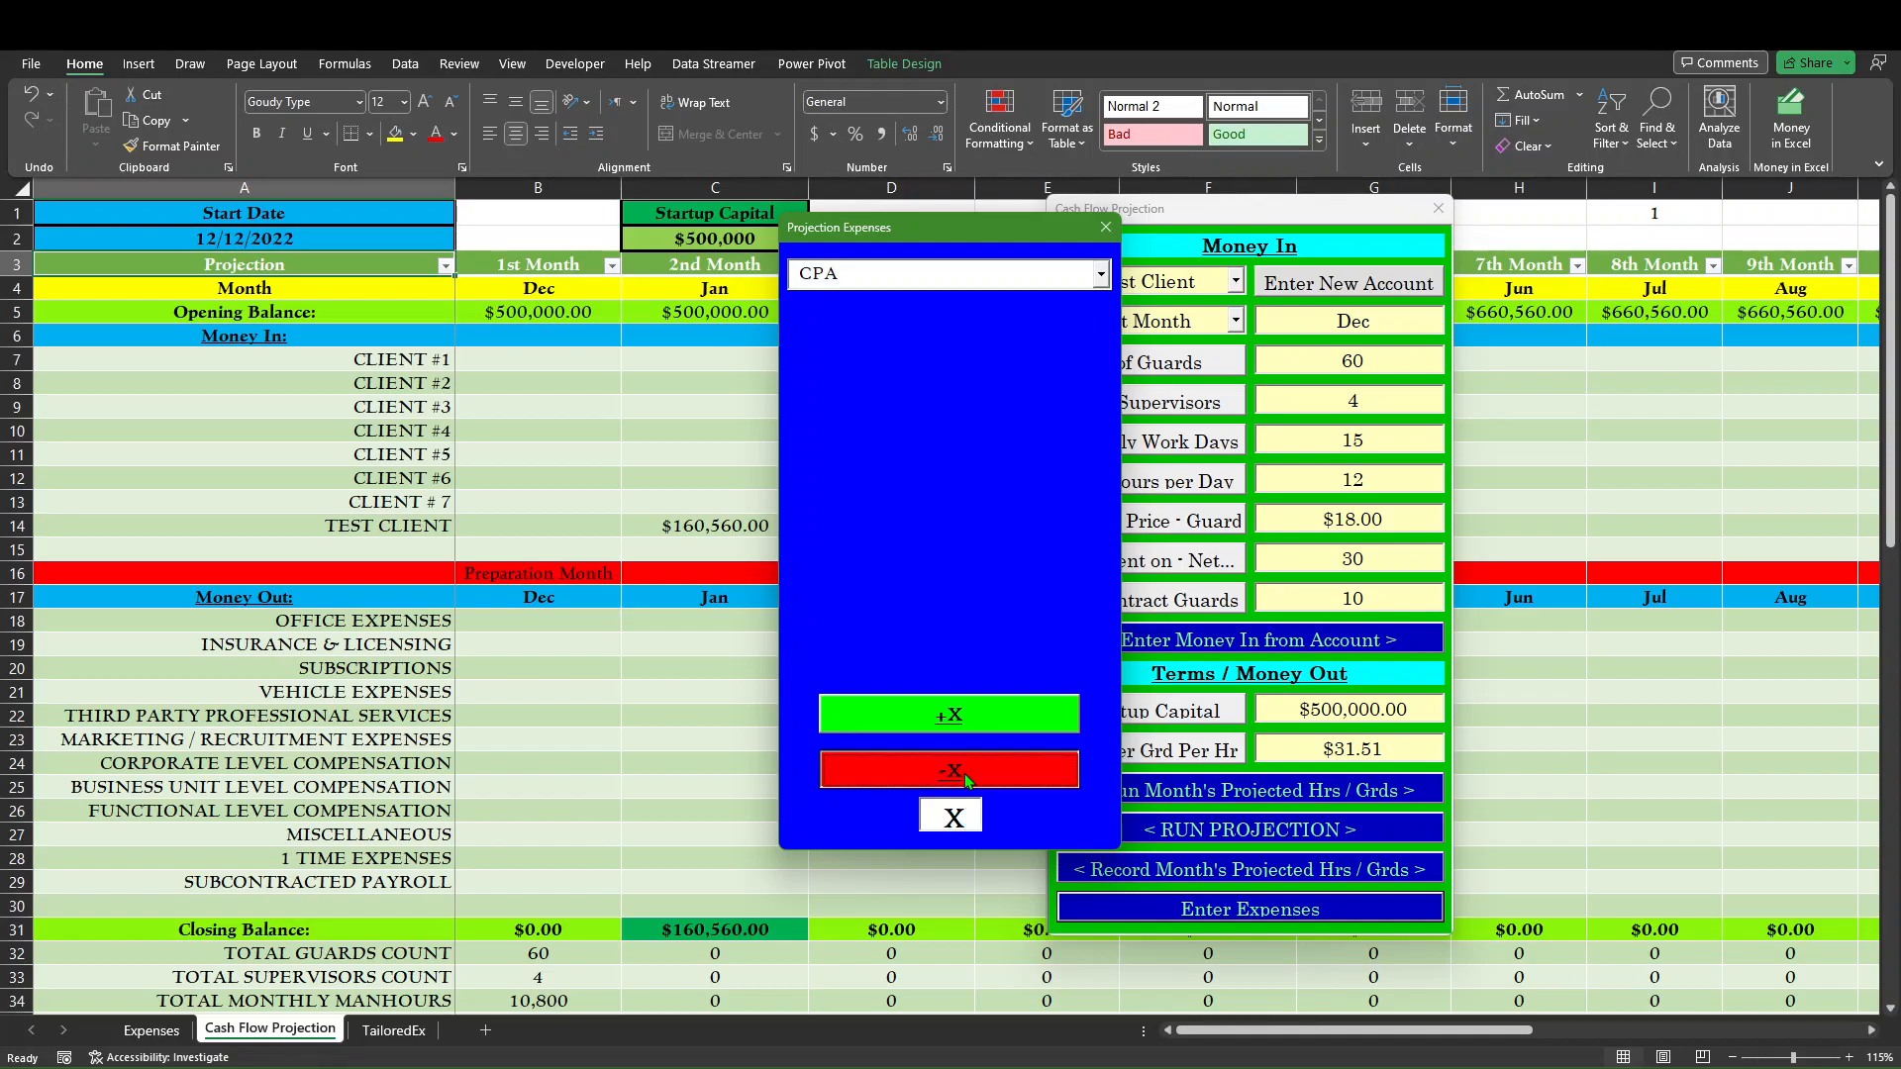
# Remove the X marks from the Google Ads and Newspaper Ad expenses.
pyautogui.click(1101, 275)
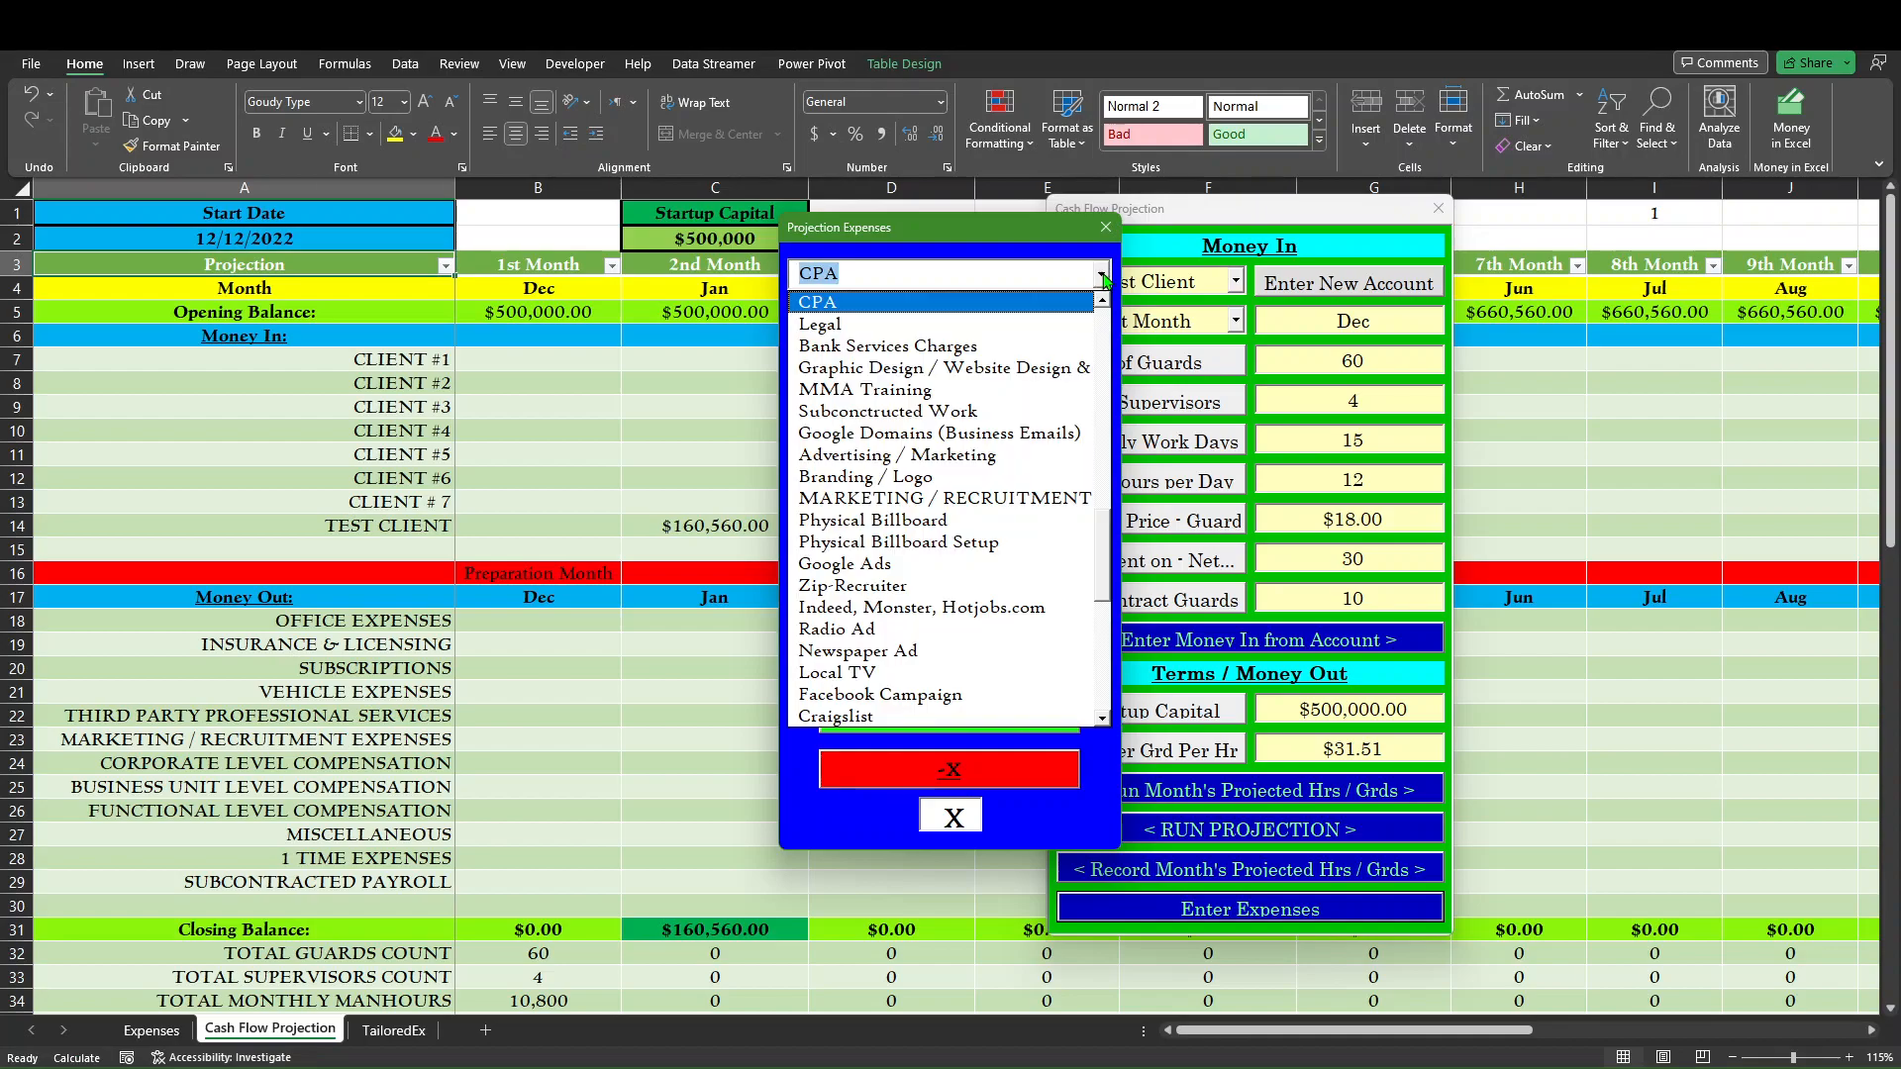
pyautogui.click(988, 564)
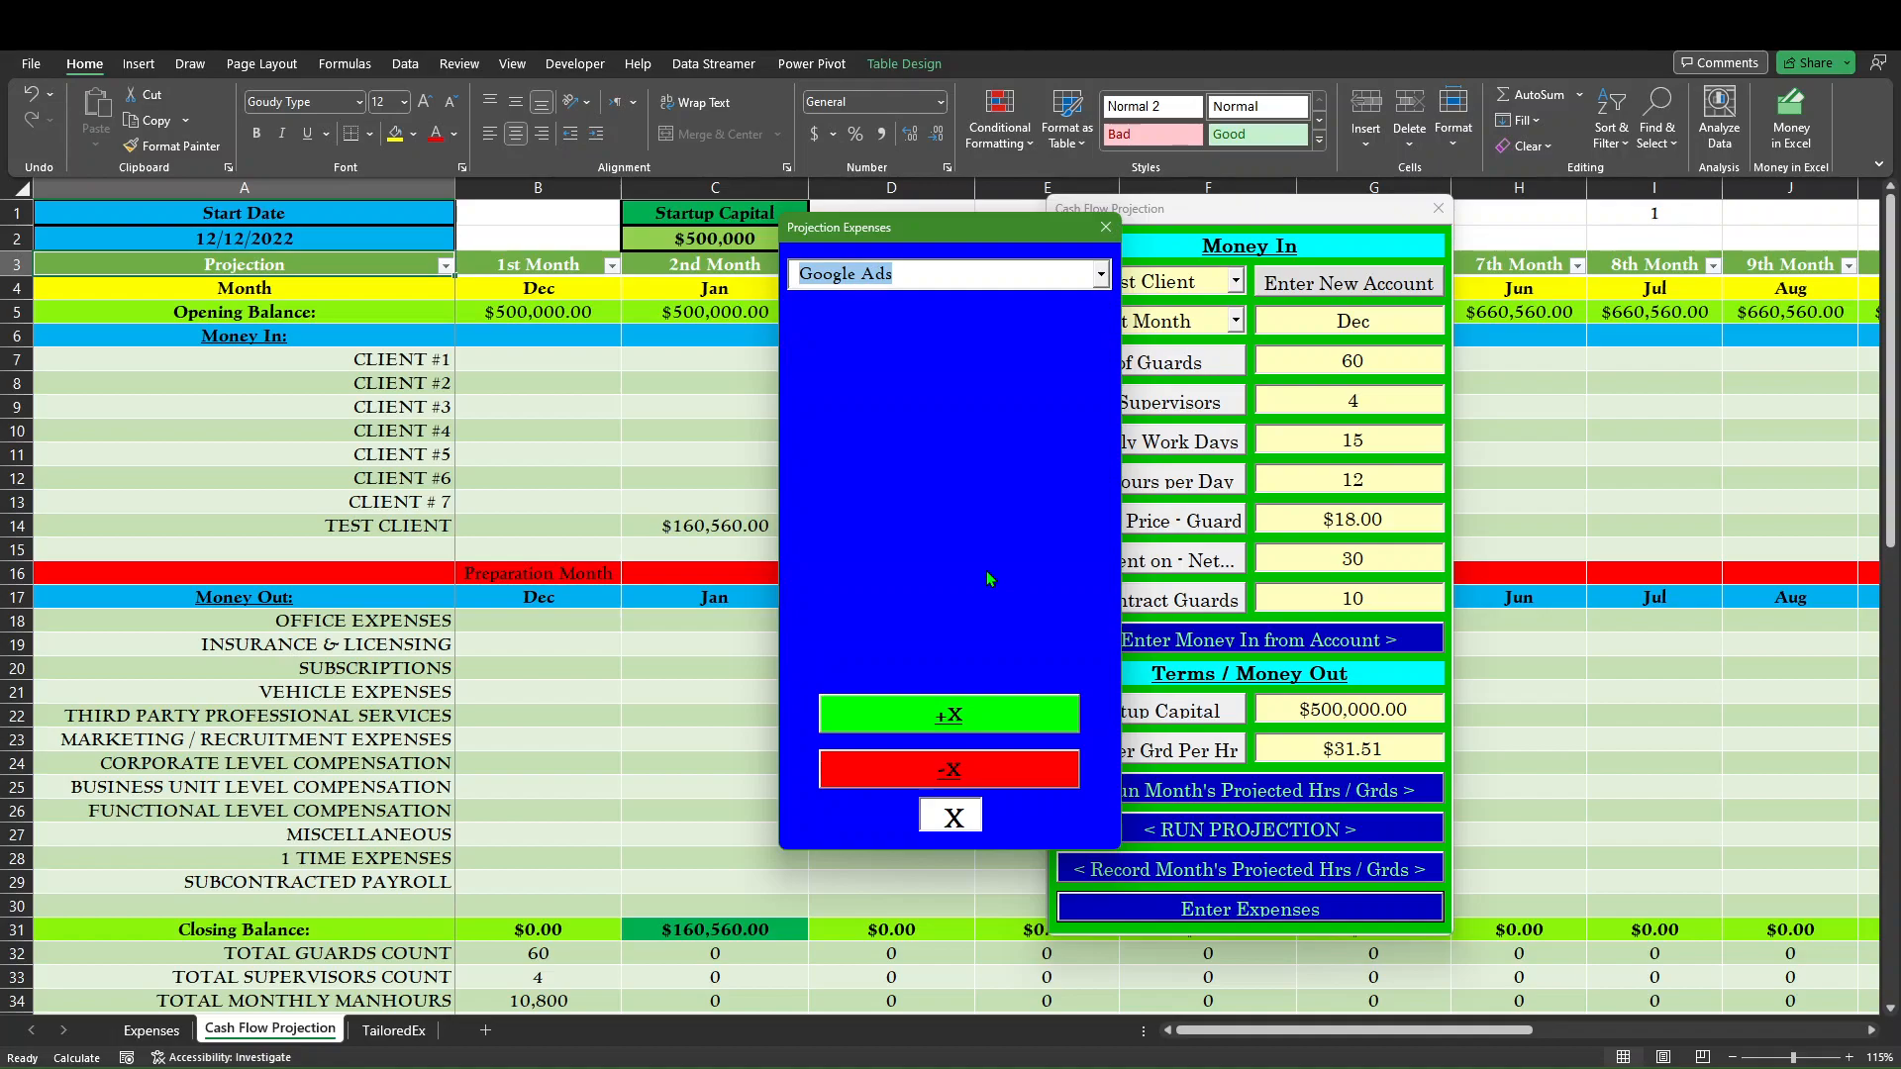
pyautogui.click(959, 781)
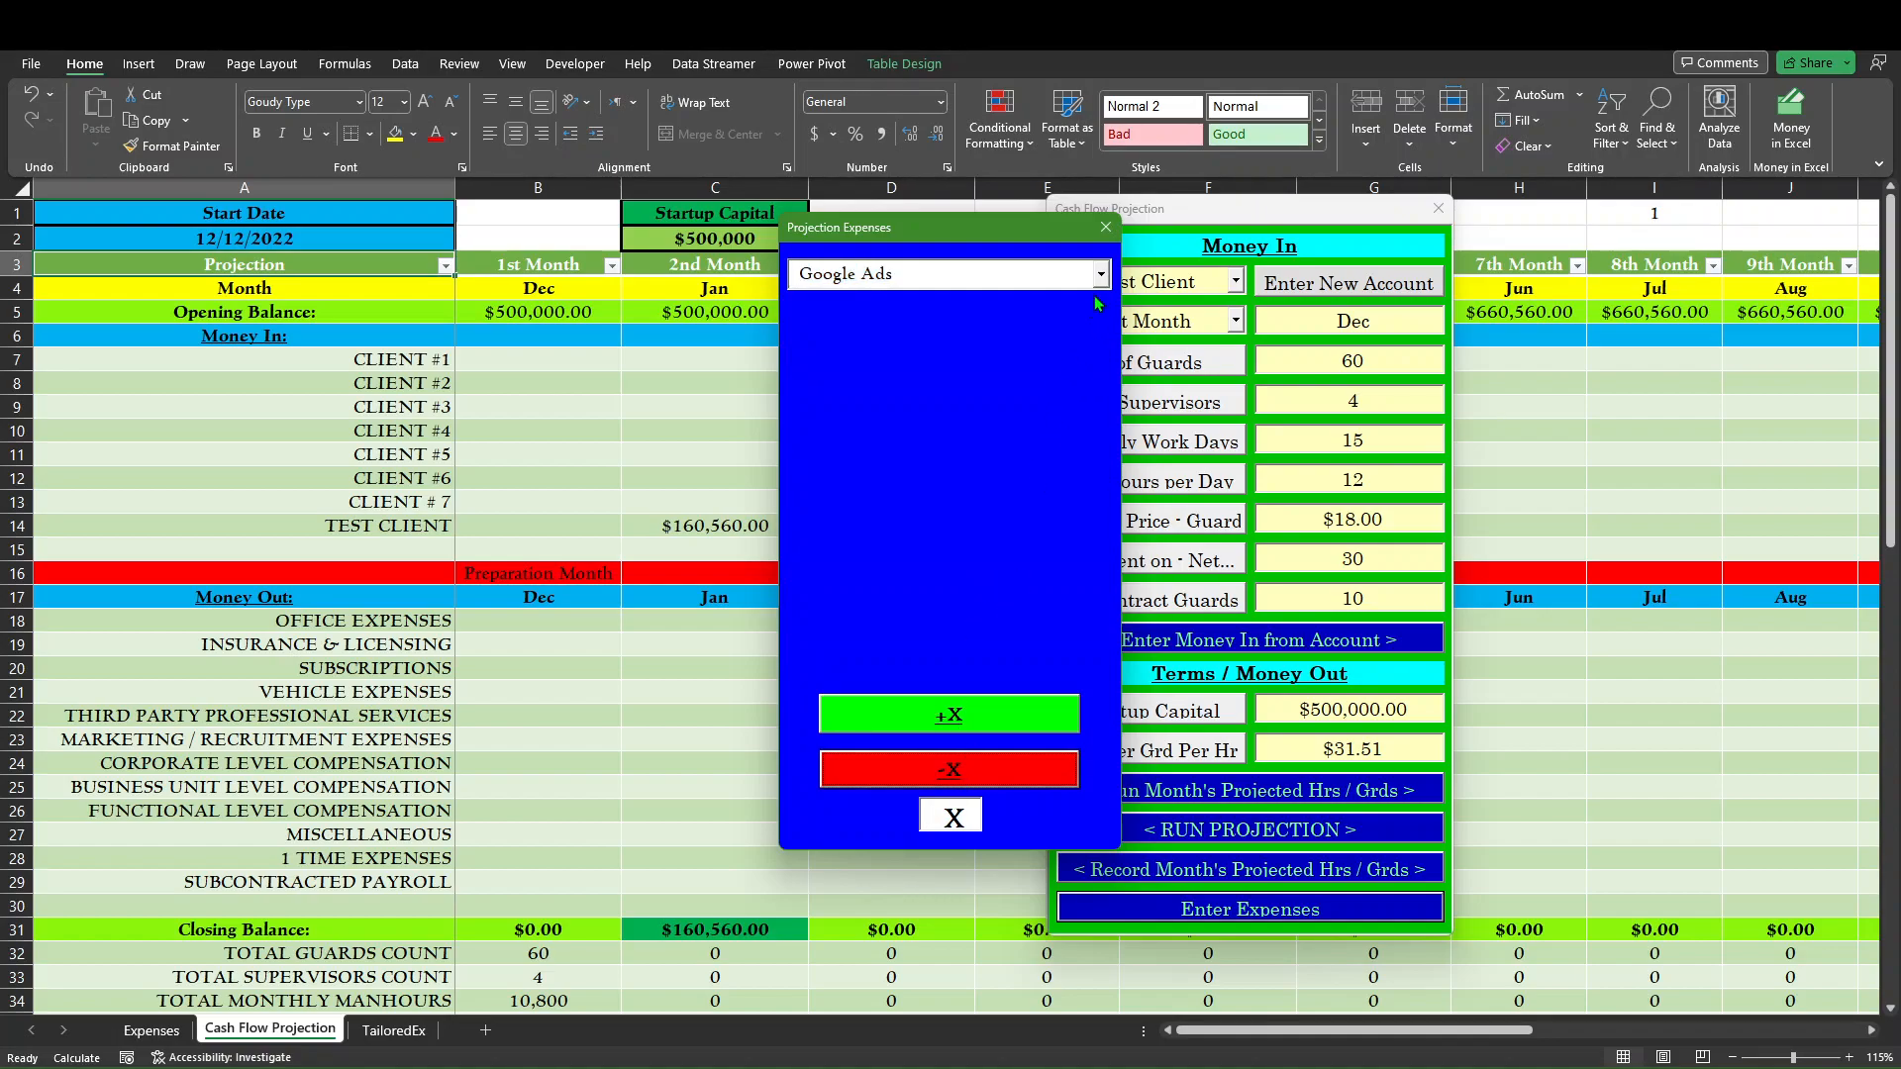
pyautogui.click(1100, 275)
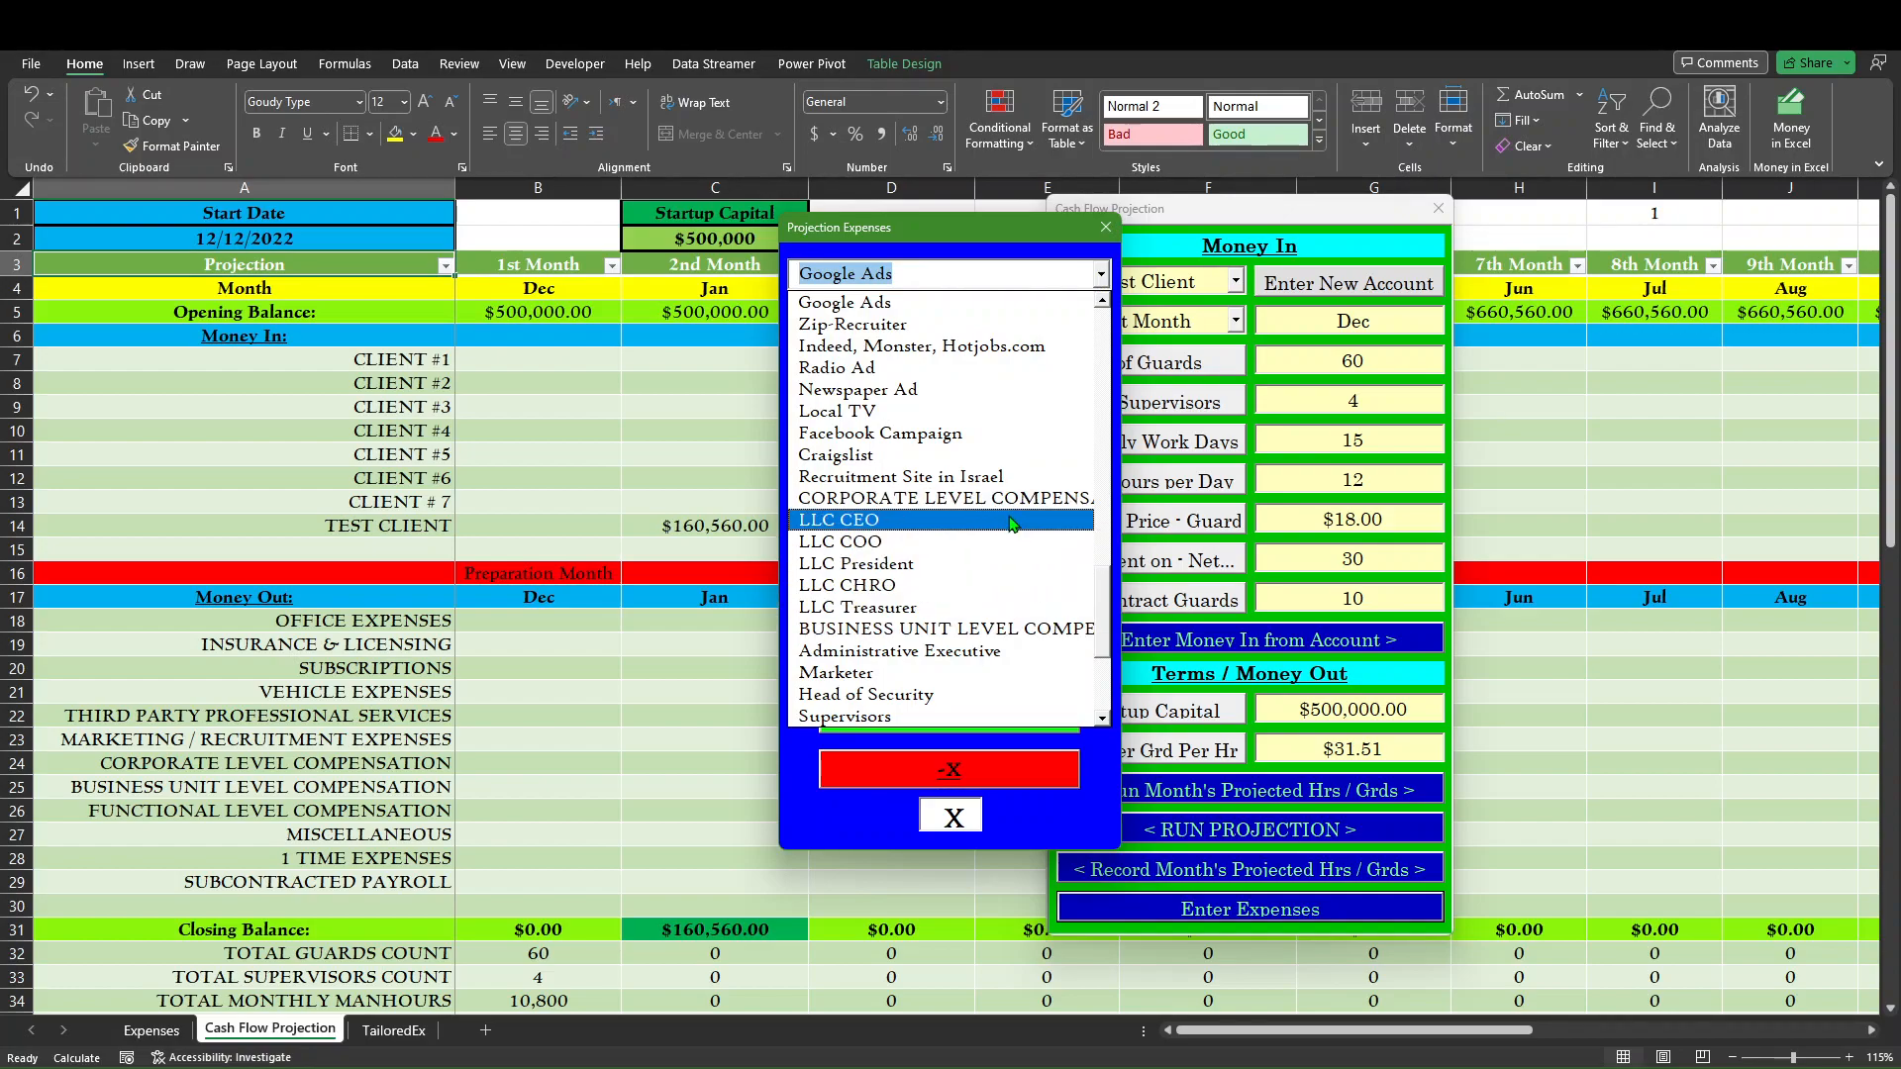
pyautogui.moveTo(1104, 624)
pyautogui.mouseDown()
pyautogui.moveTo(1105, 556)
pyautogui.moveTo(1106, 587)
pyautogui.mouseUp()
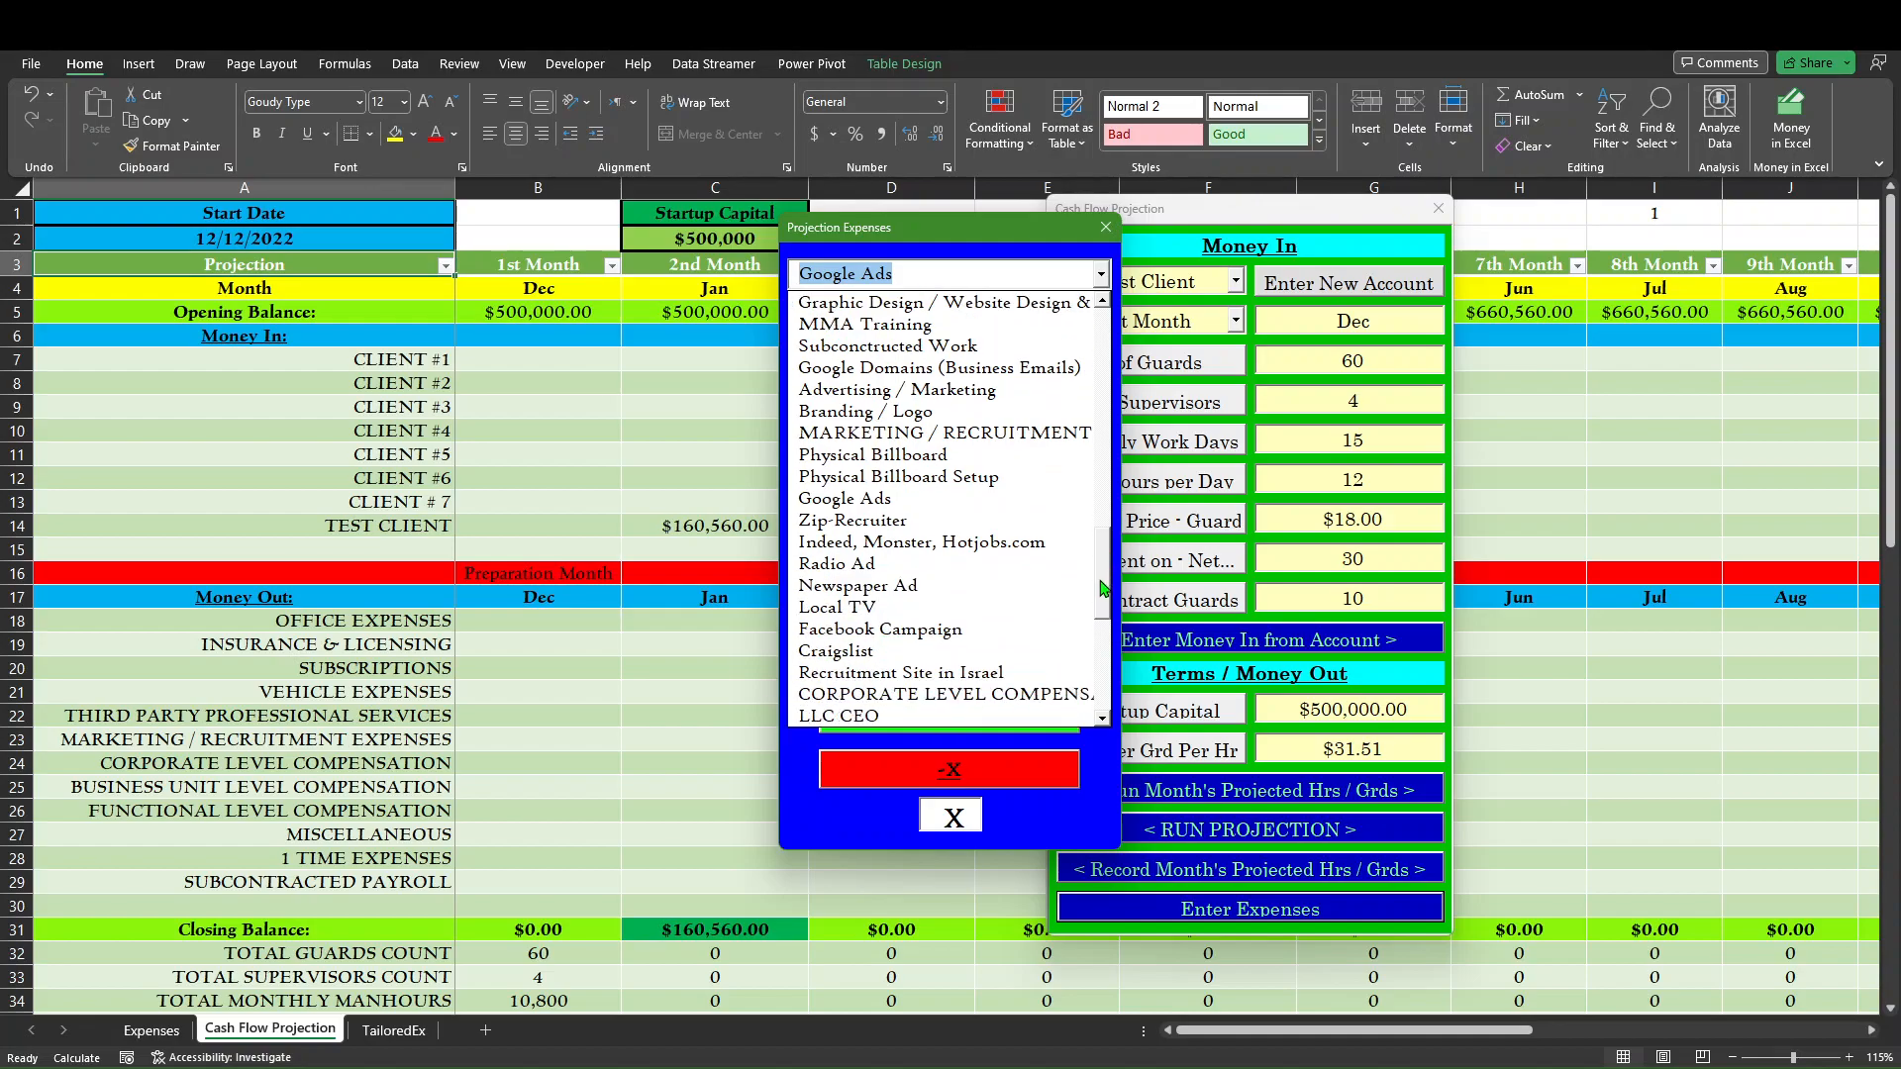
pyautogui.click(959, 588)
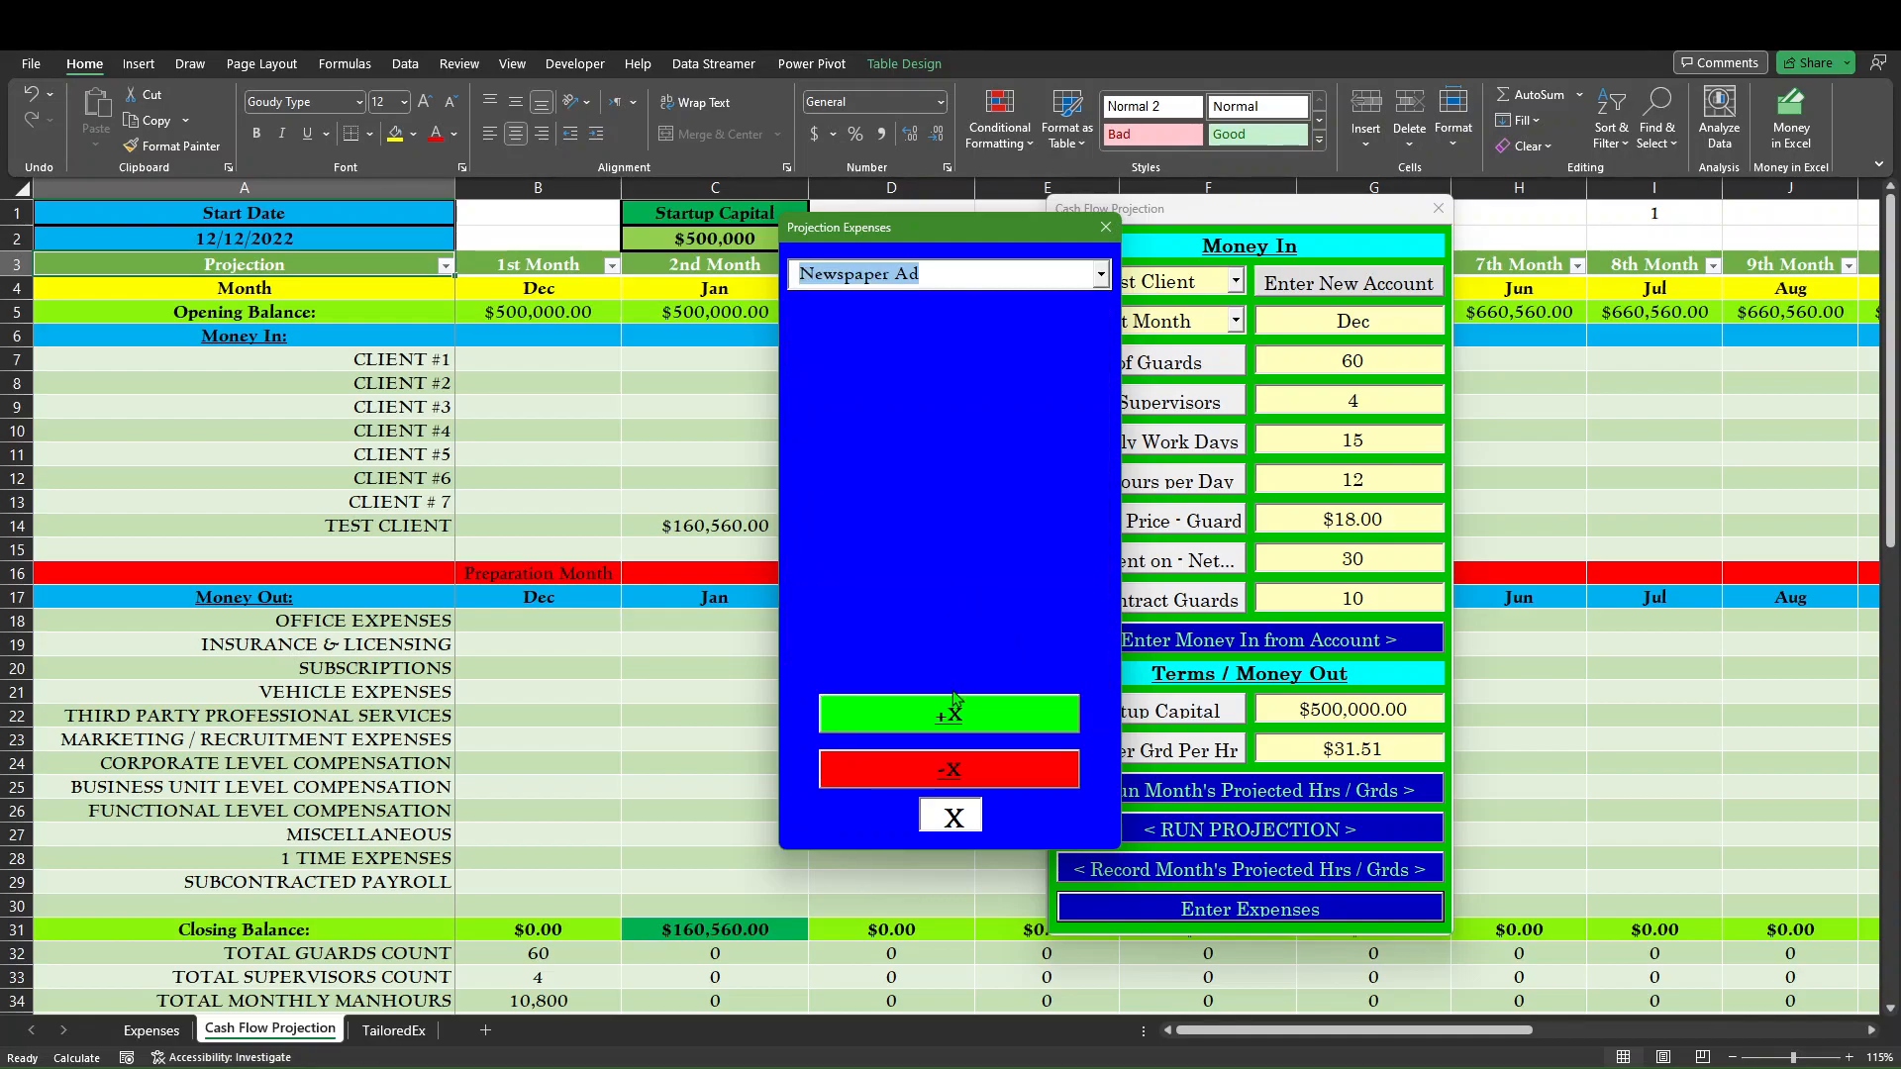
pyautogui.click(969, 785)
# Remove the X mark from the Facebook Campaign expense.
pyautogui.click(1101, 276)
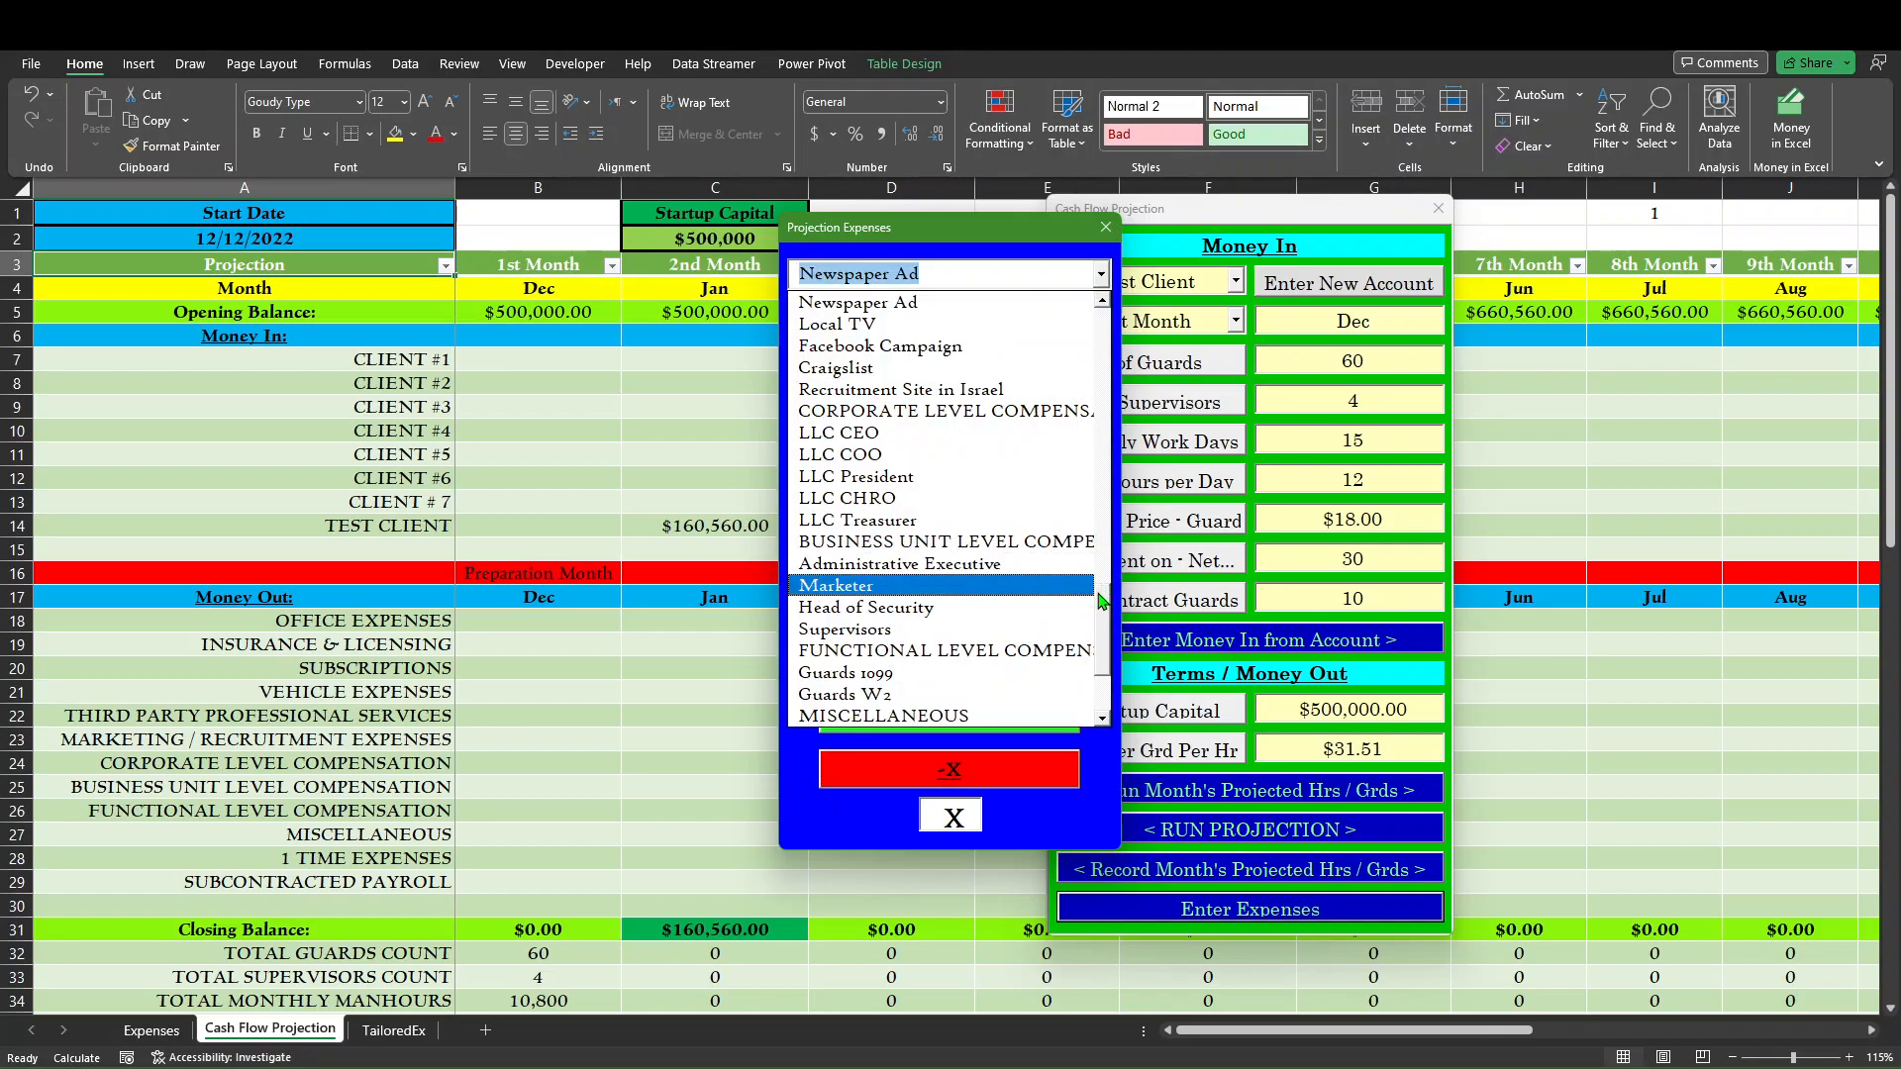
pyautogui.moveTo(1101, 599); pyautogui.dragTo(1103, 540)
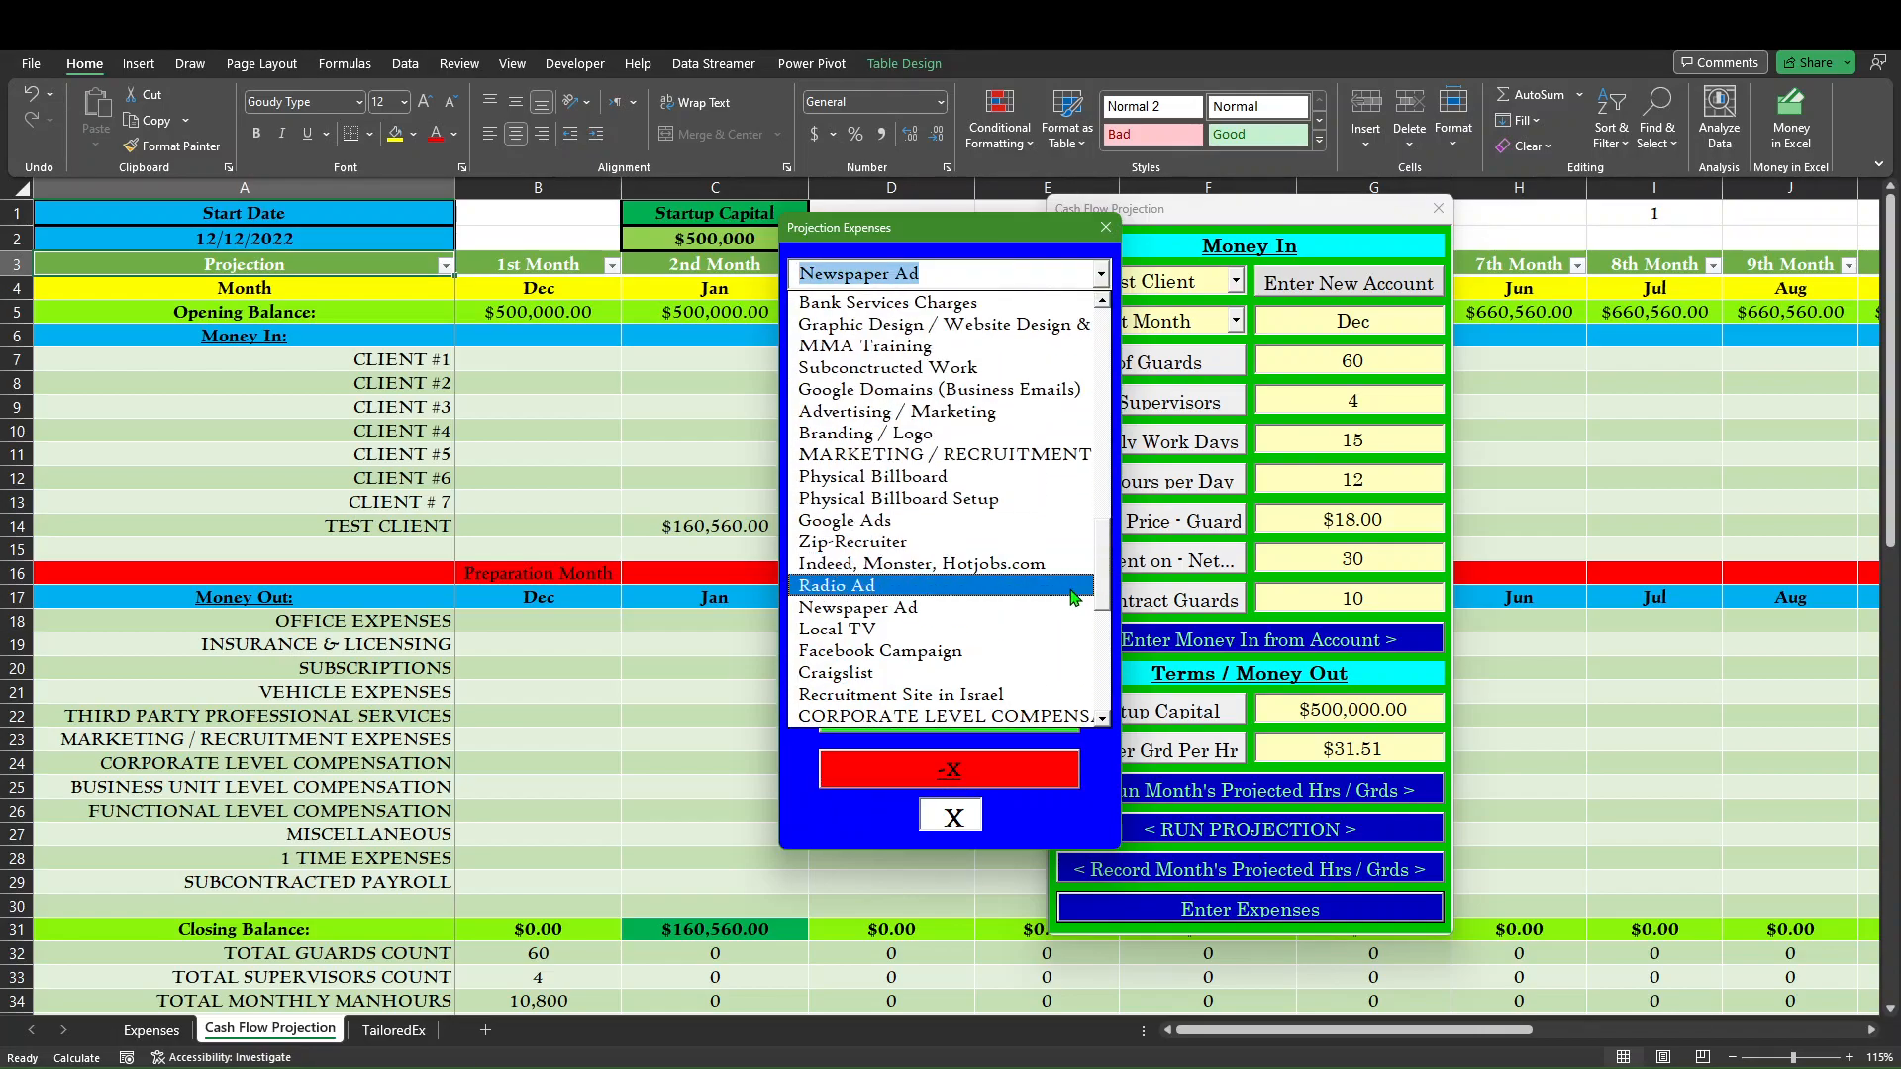
pyautogui.click(998, 651)
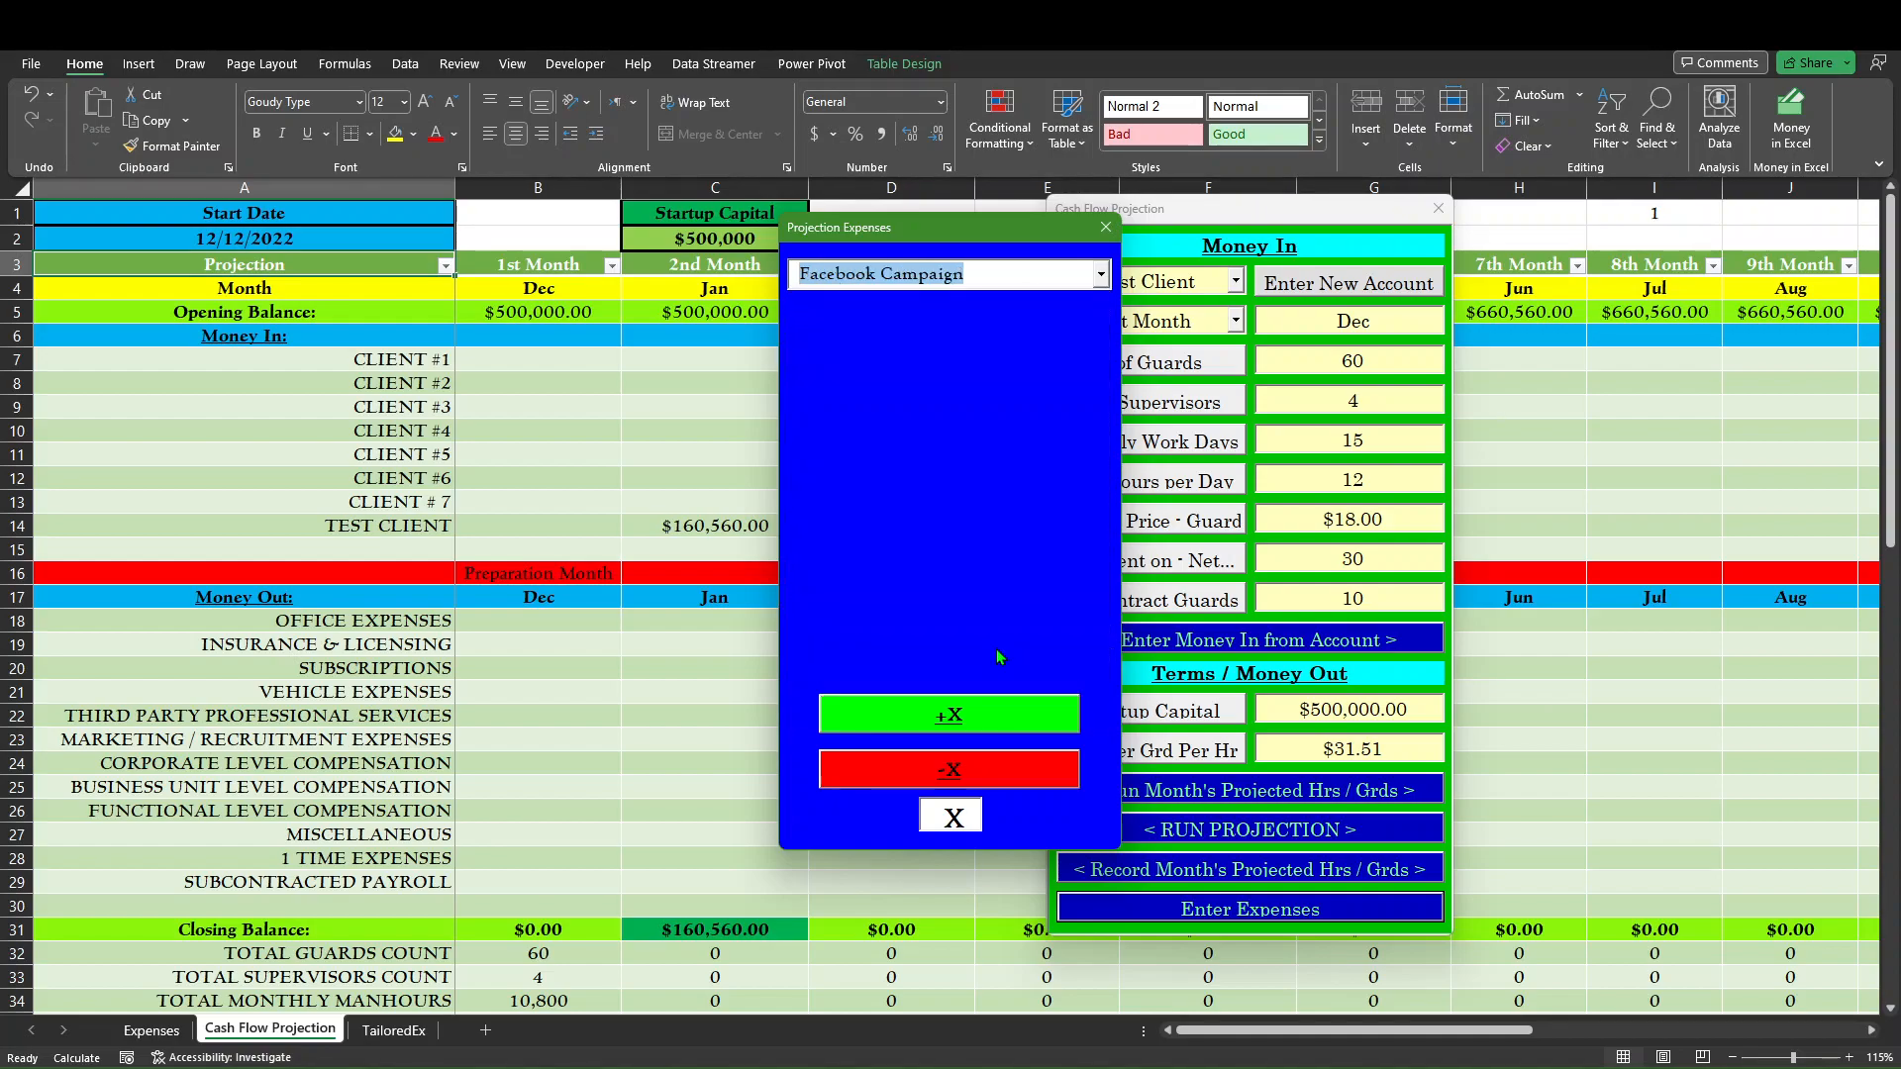
pyautogui.click(970, 785)
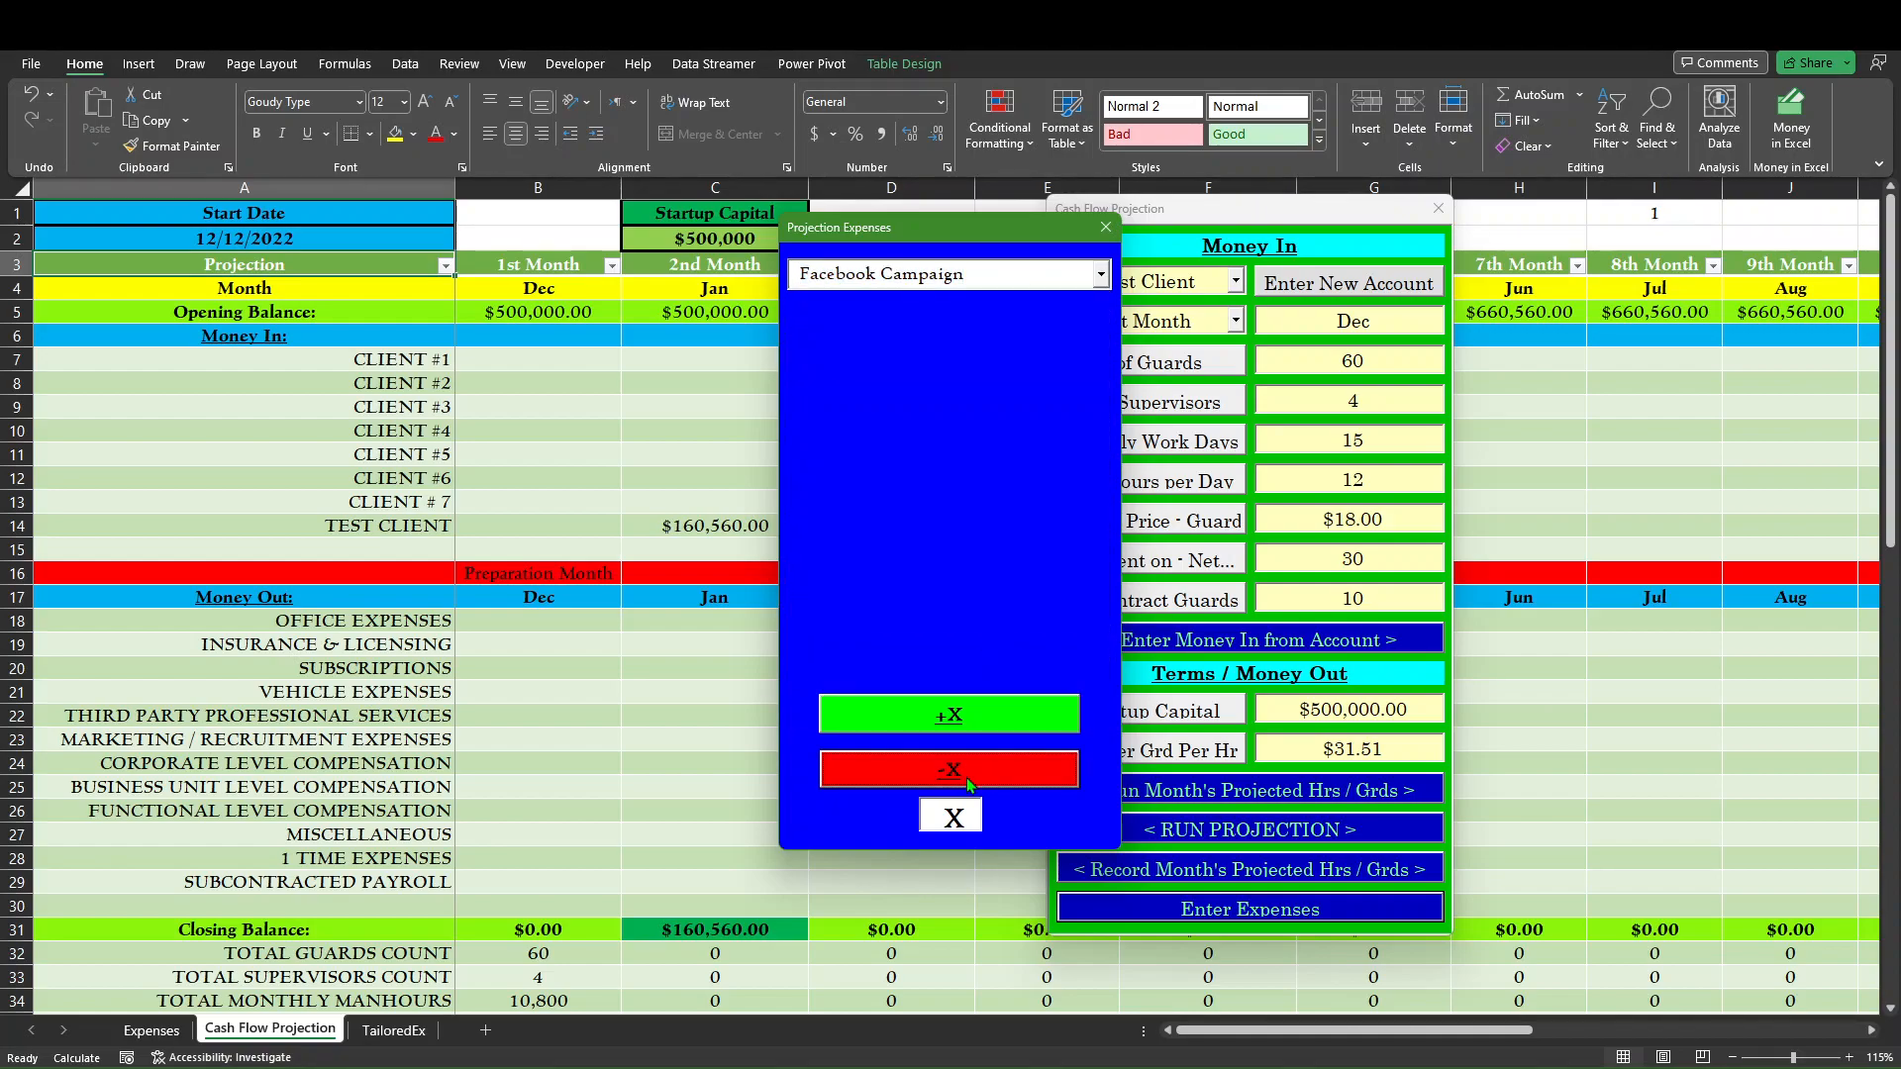
# Check the mark of the Google Ads expense, close the expenses form and rerun the month's projected hours and guards.
pyautogui.click(1101, 275)
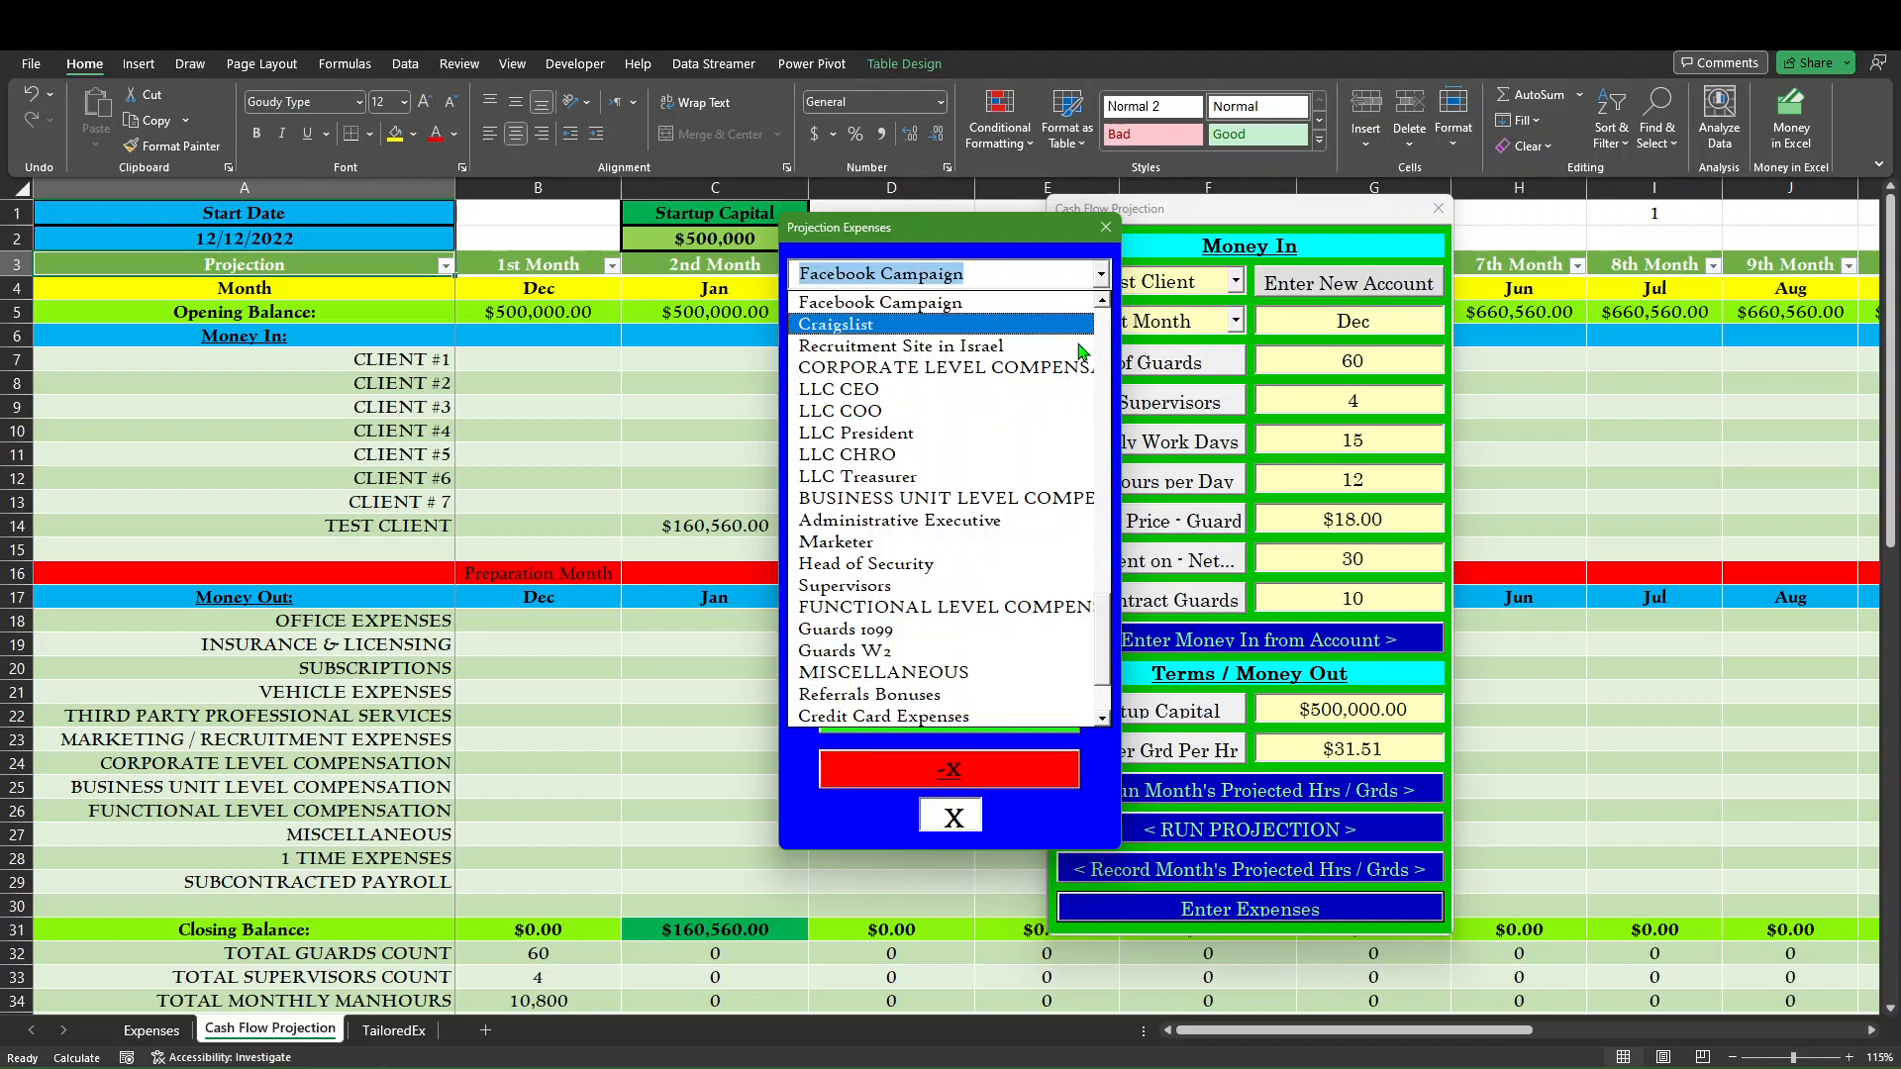
pyautogui.moveTo(1102, 614); pyautogui.dragTo(1108, 547)
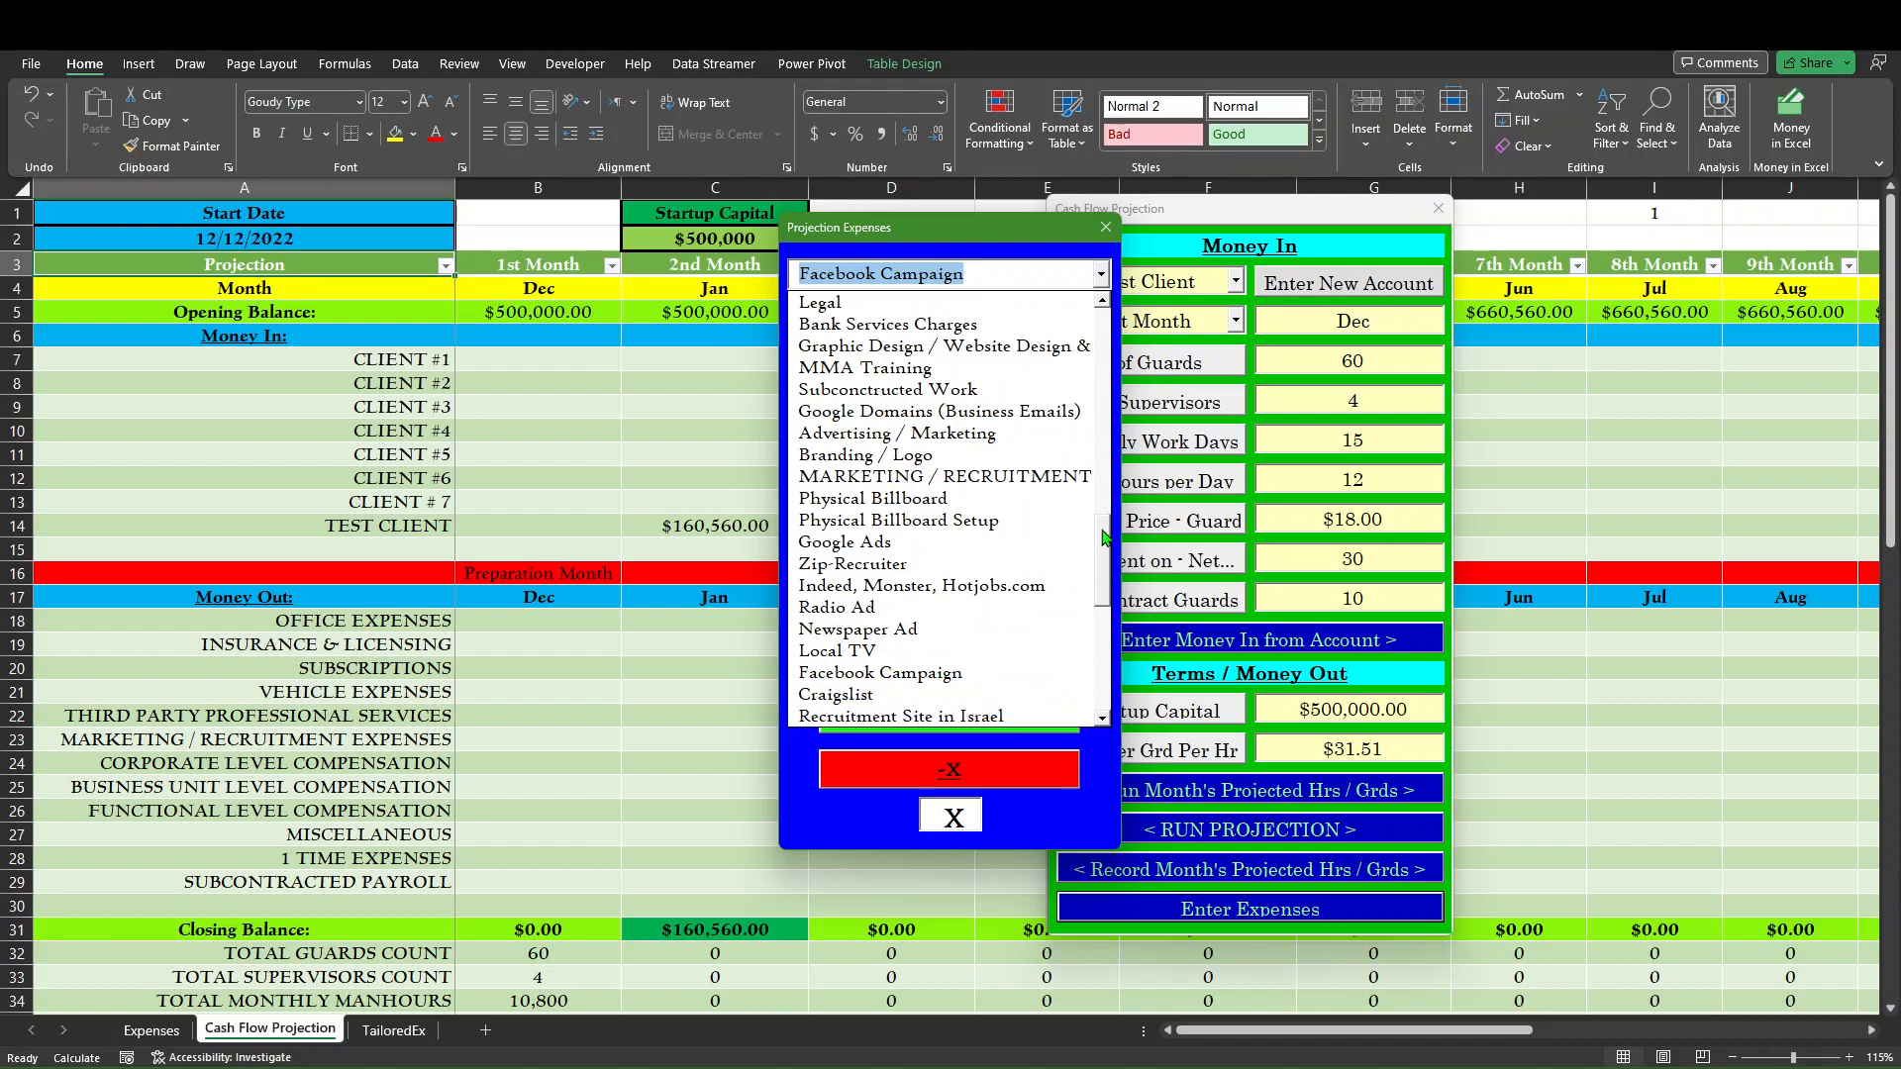
pyautogui.click(975, 544)
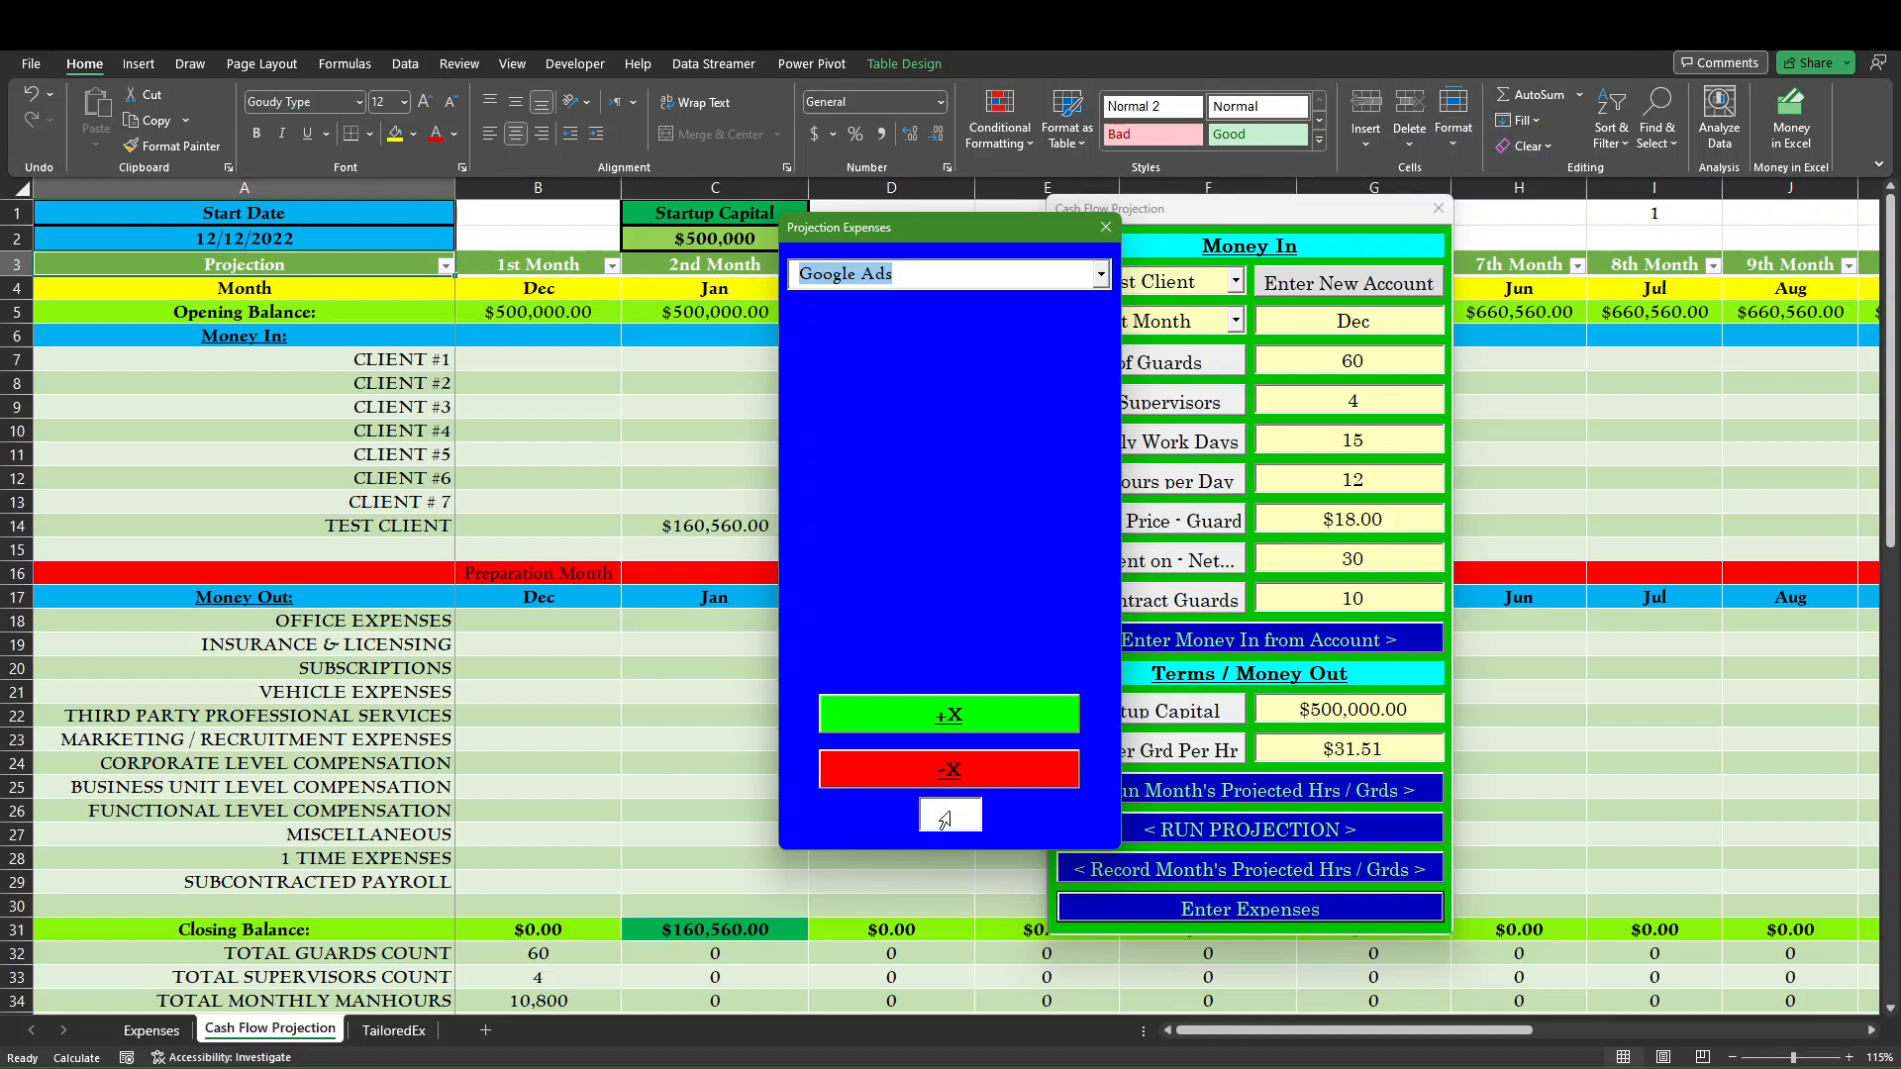
pyautogui.click(1106, 228)
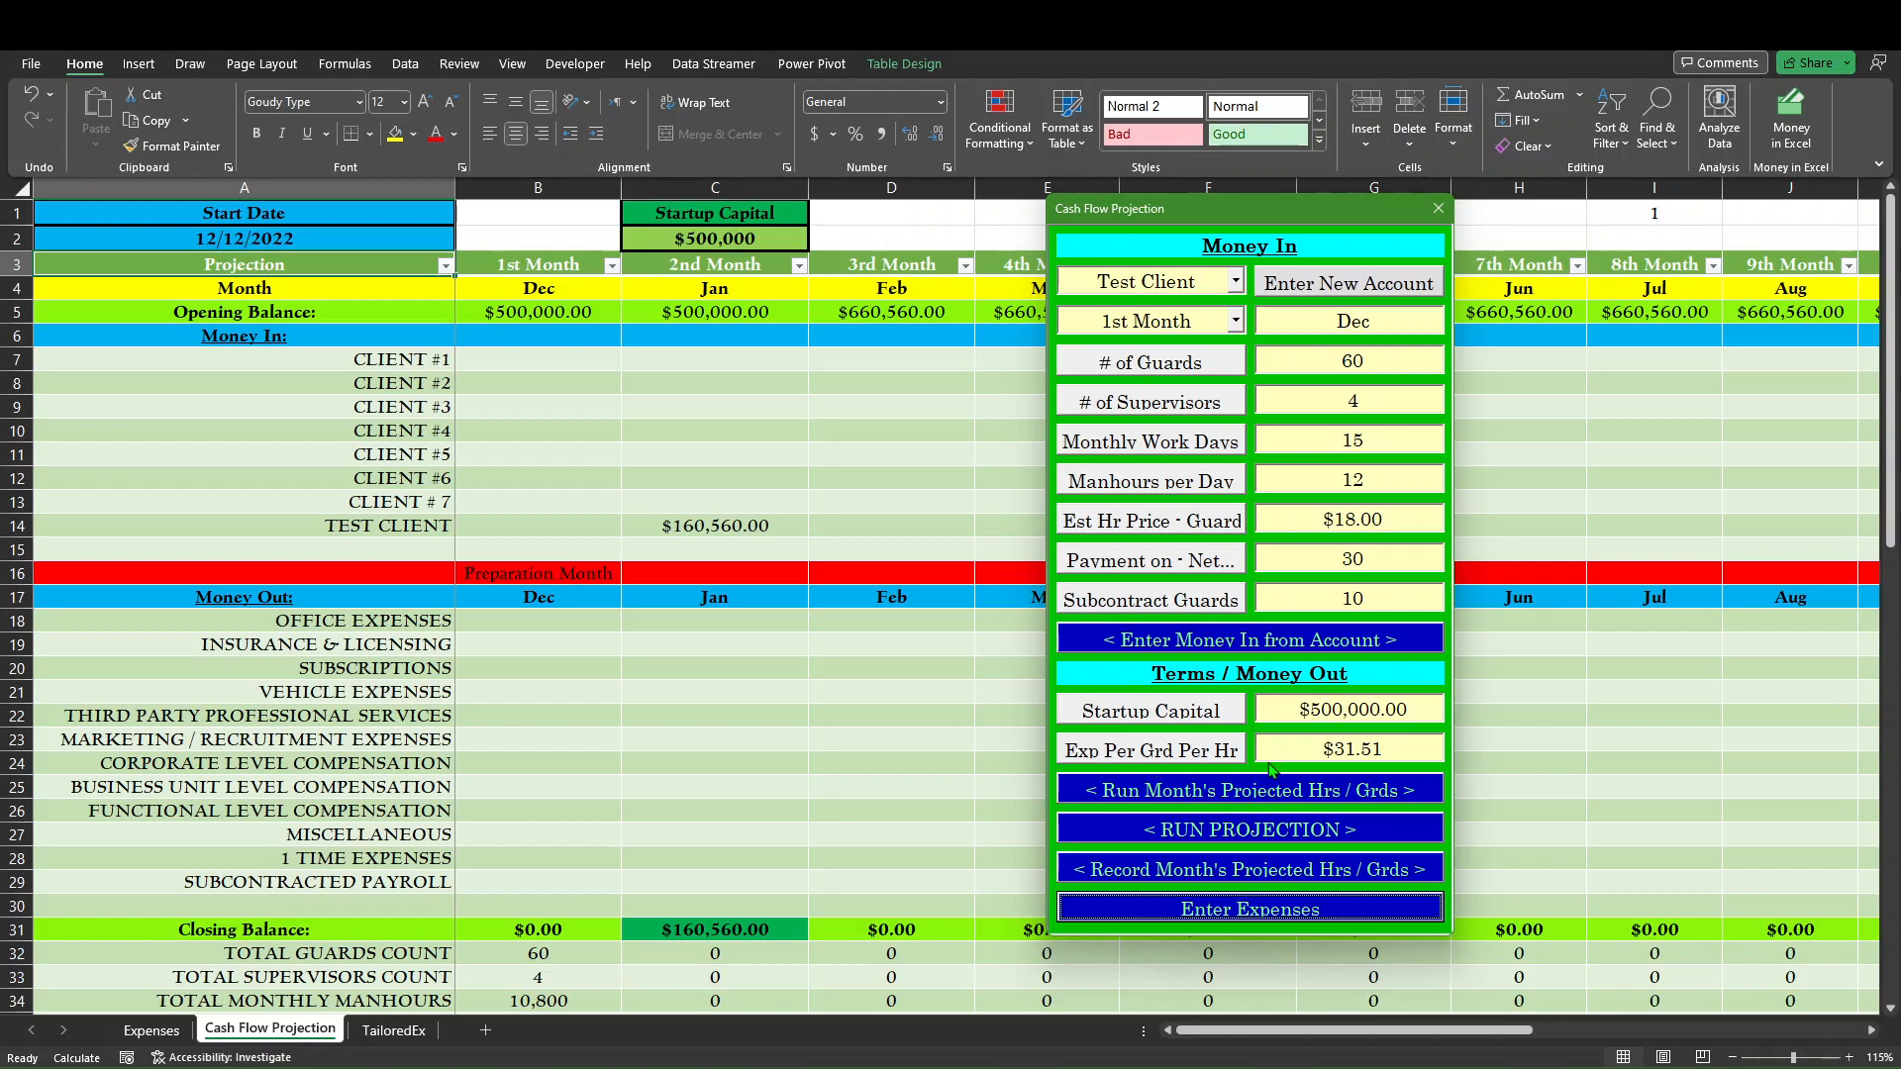
pyautogui.click(1269, 797)
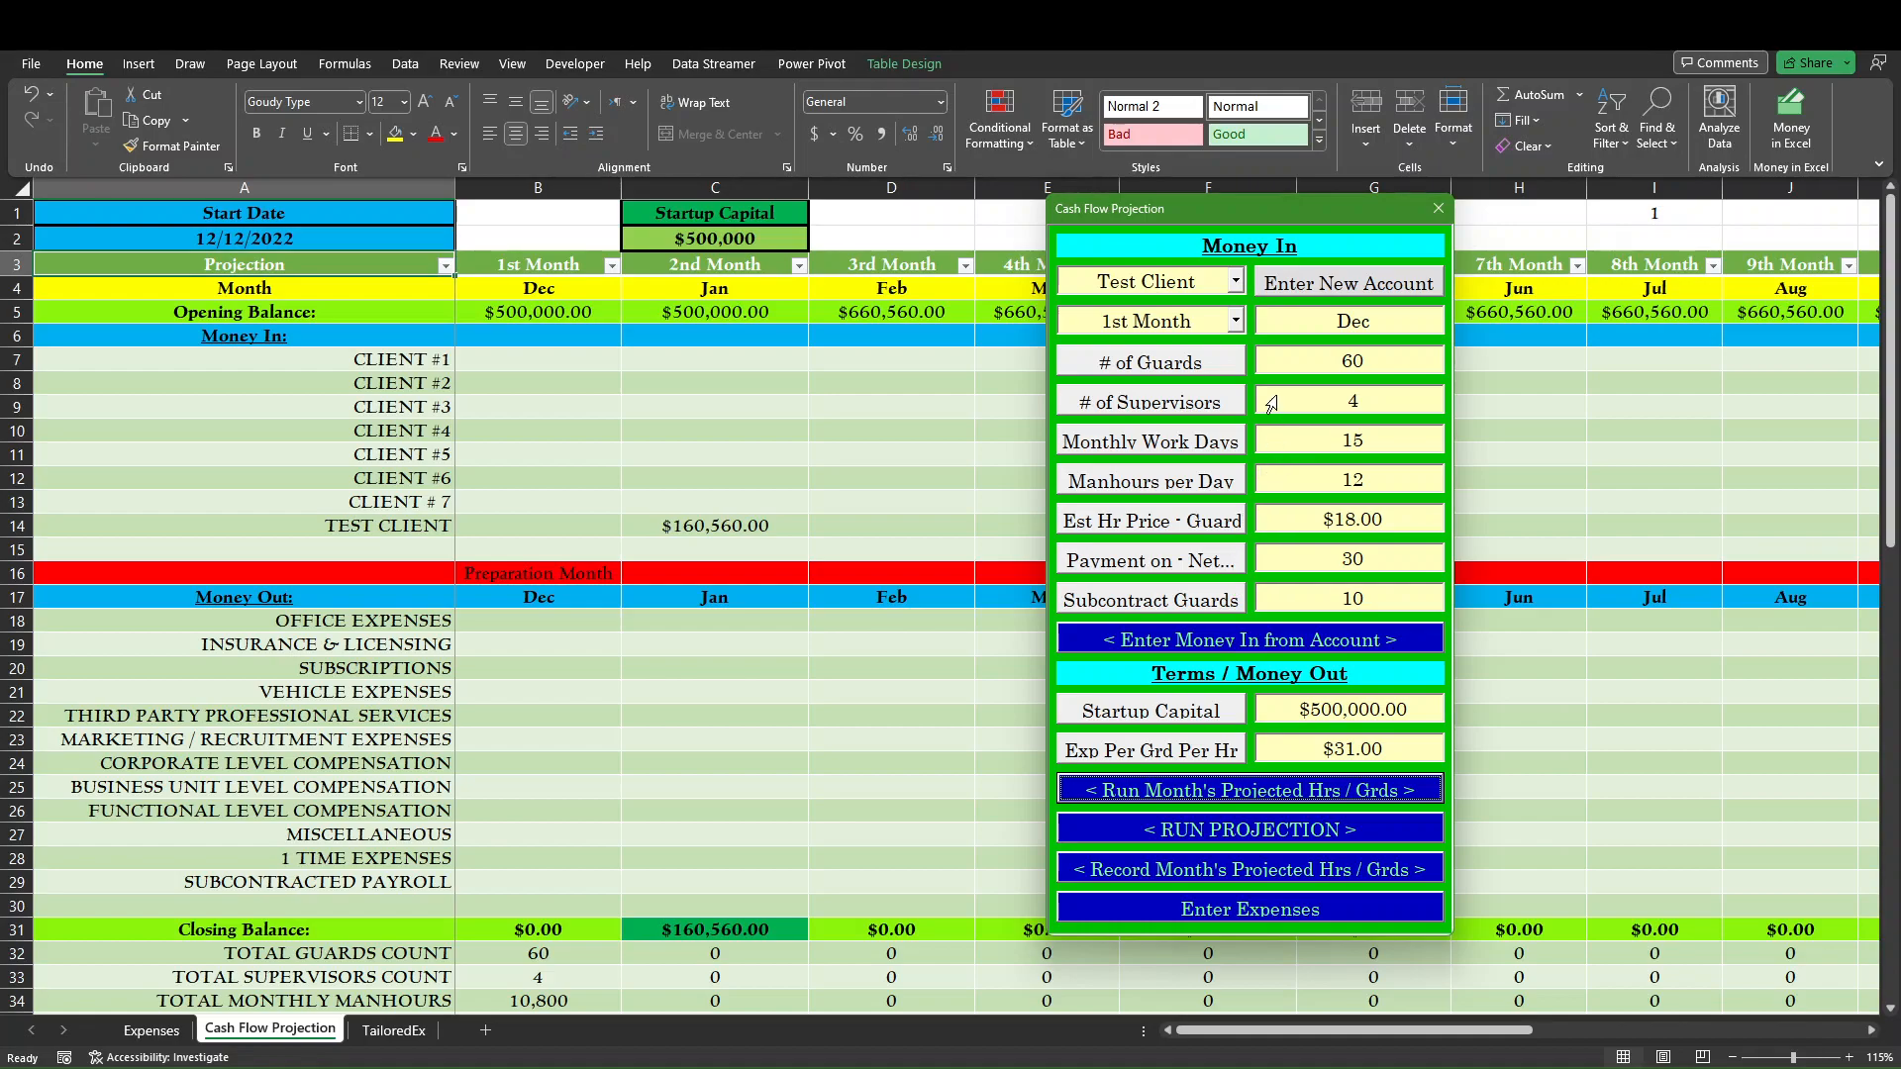
# Switch the money-in account to CLIENT #4 and record 40 guards for it.
pyautogui.click(1236, 283)
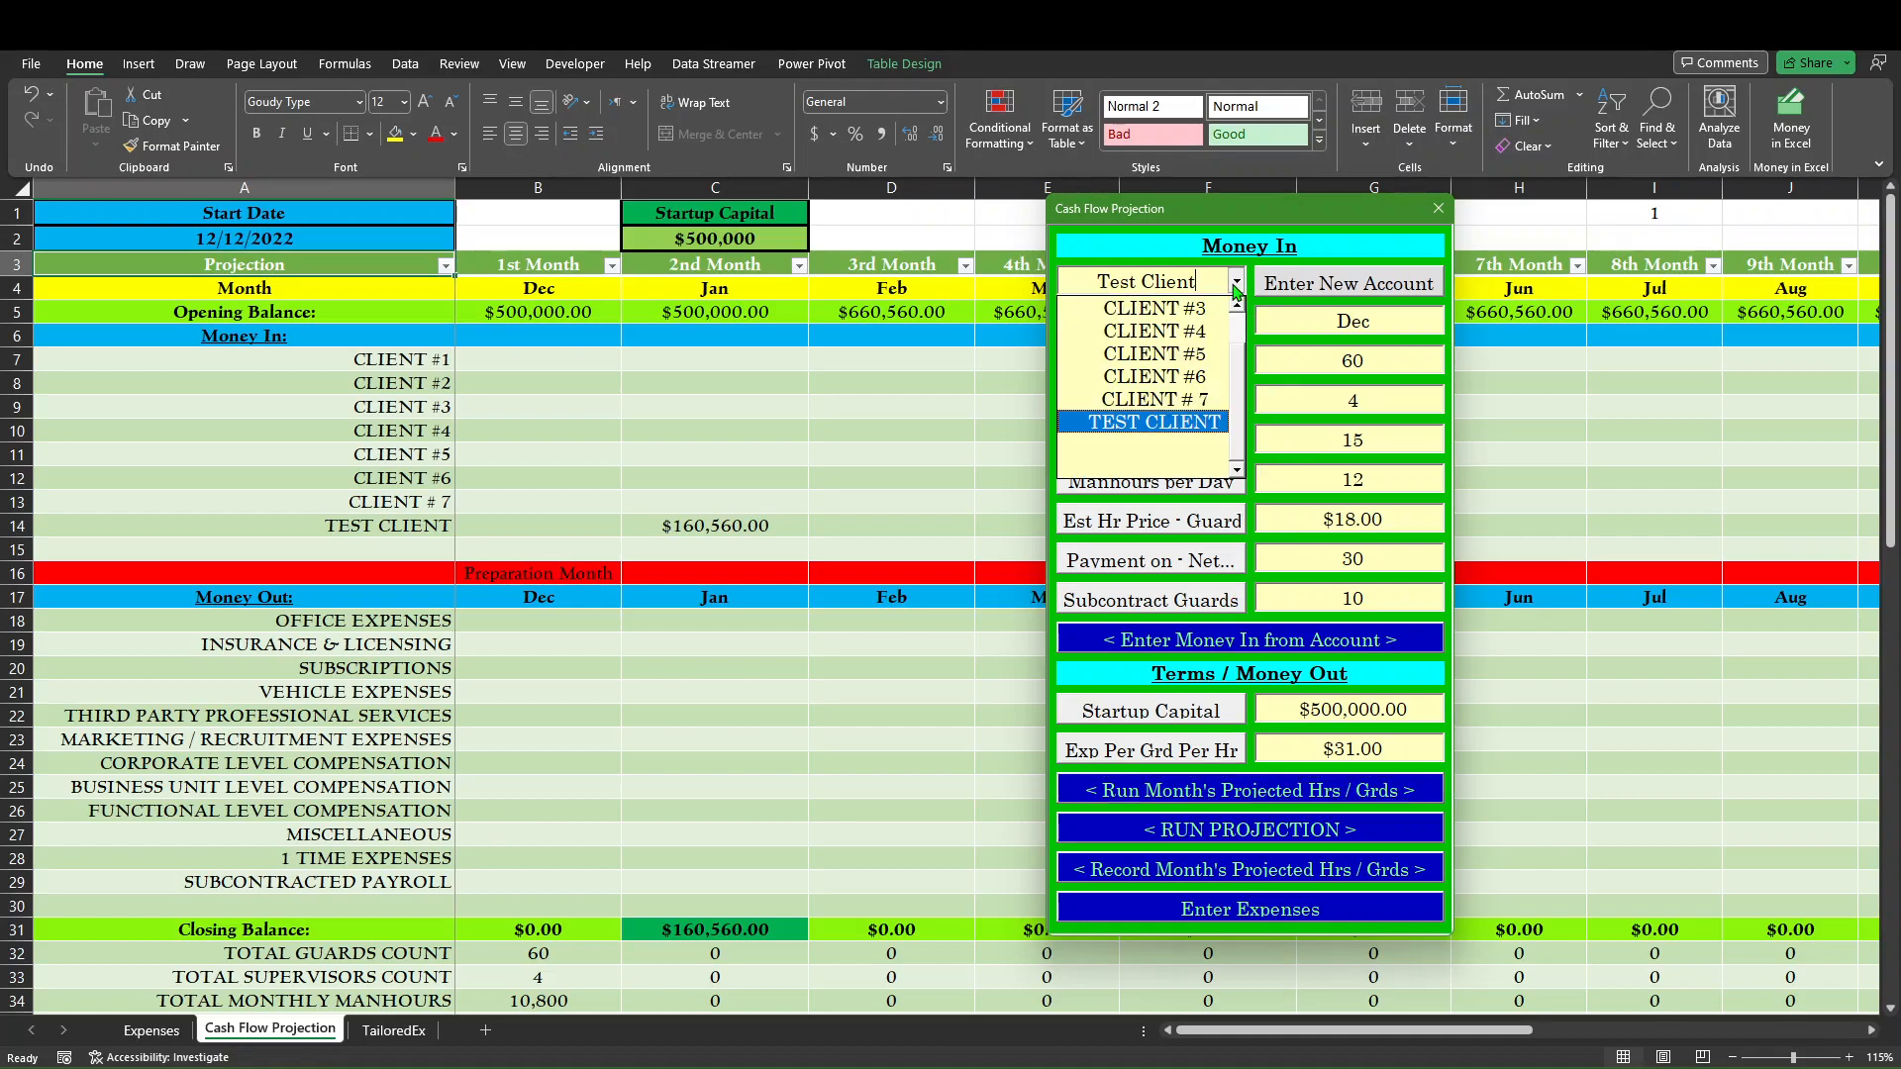
pyautogui.click(1181, 331)
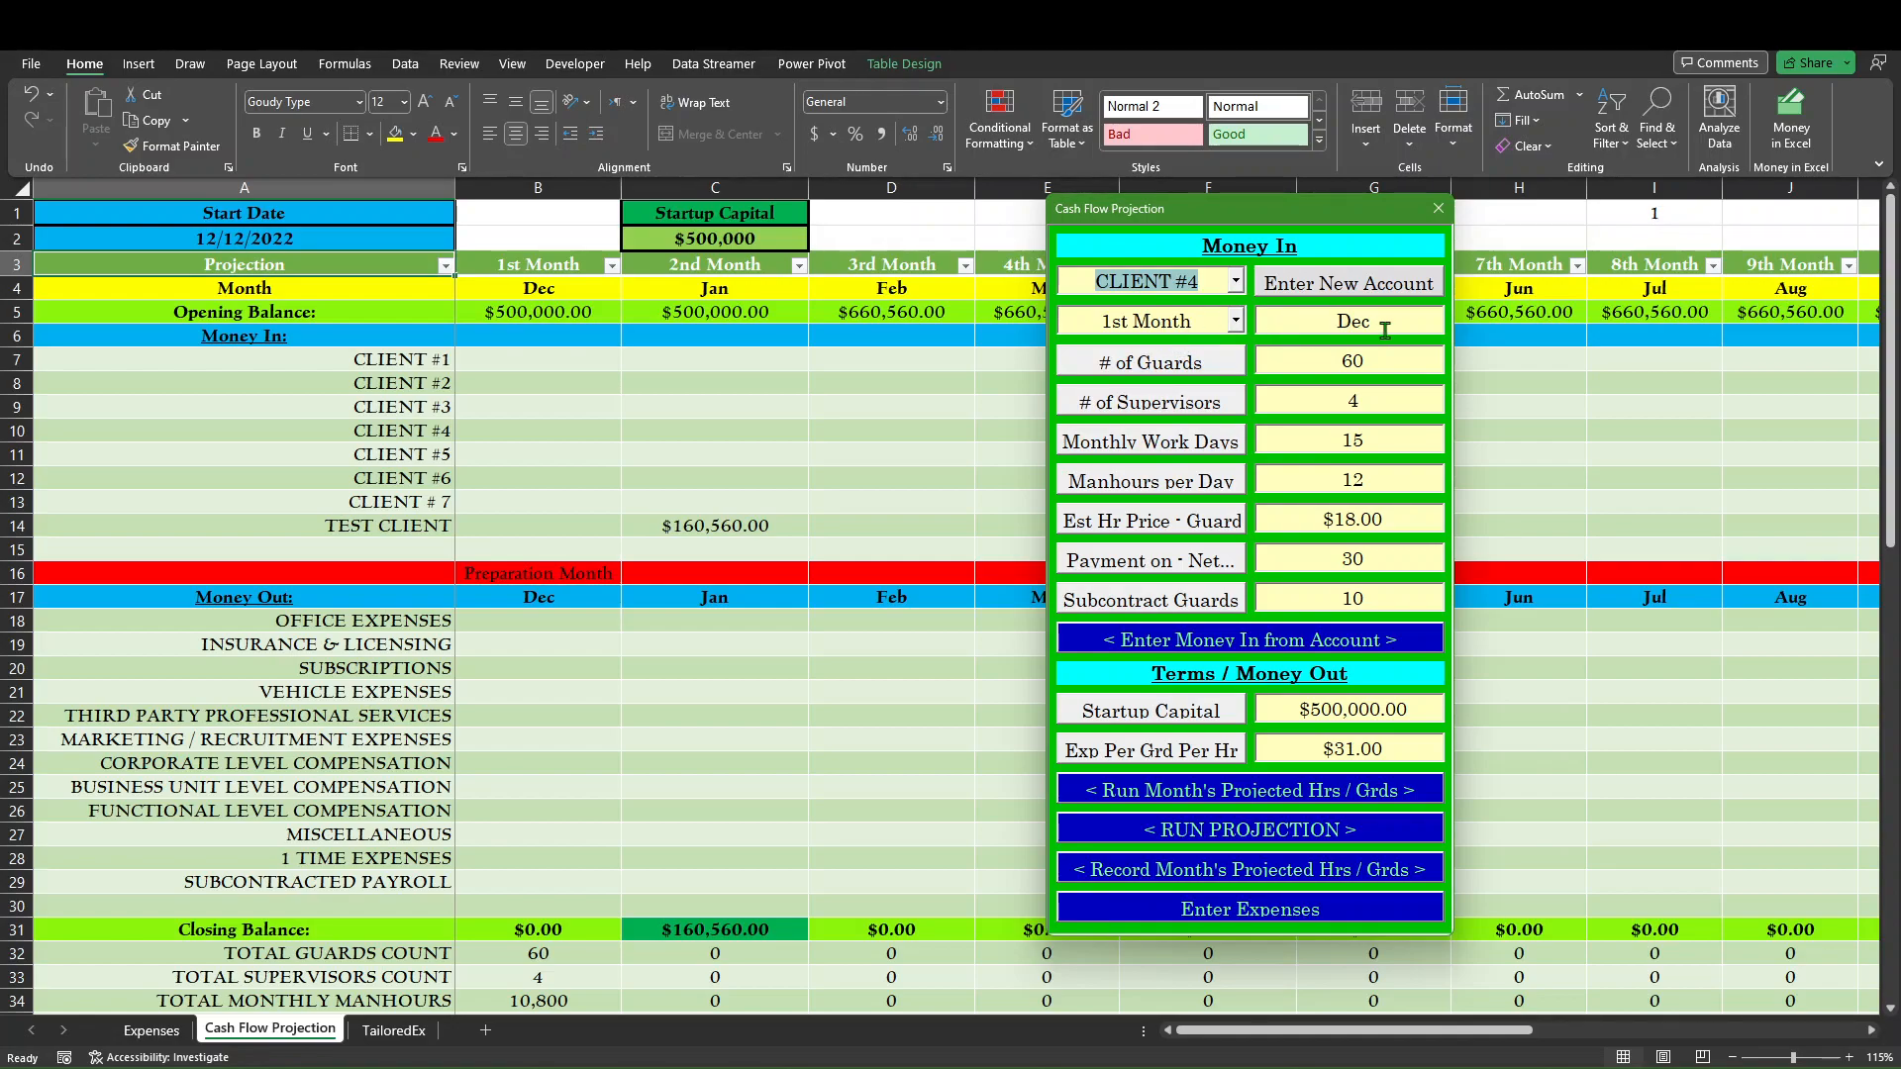
pyautogui.click(1363, 364)
pyautogui.doubleClick(1363, 364)
pyautogui.write('40')
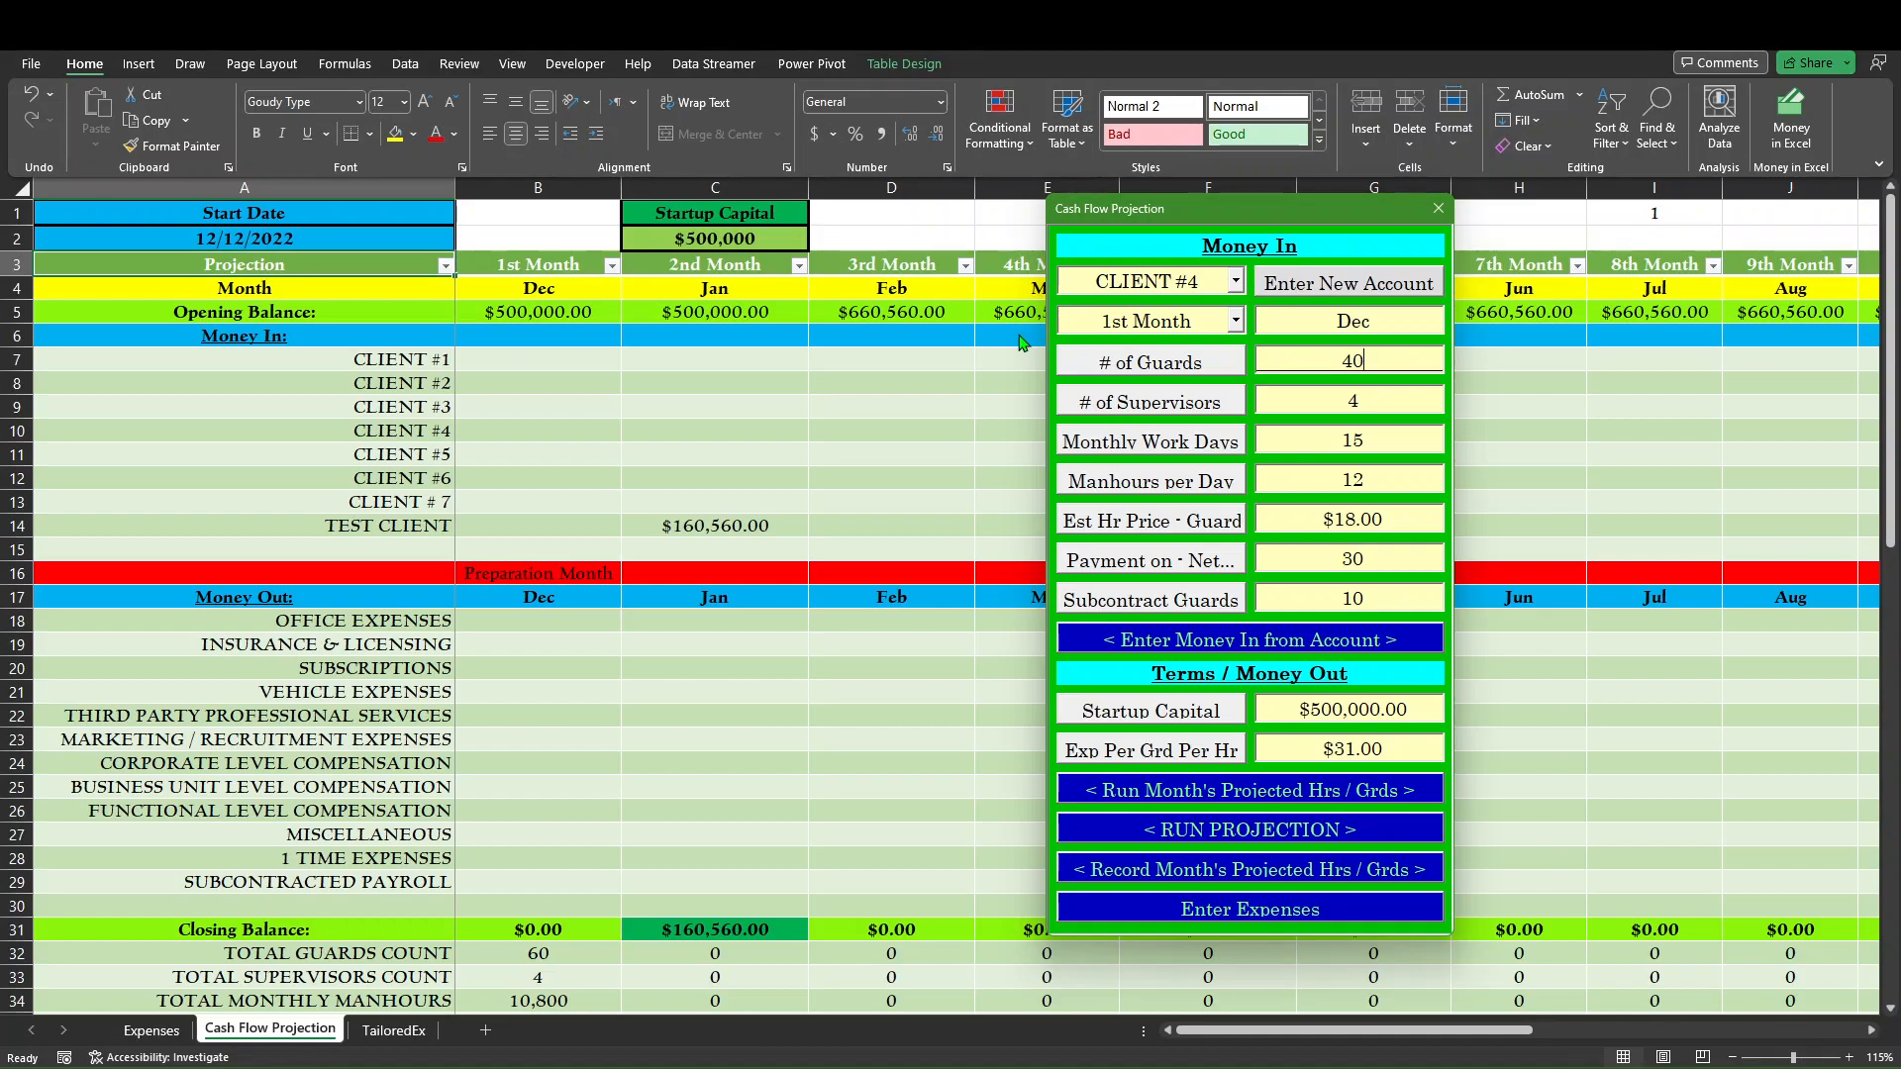
pyautogui.click(1148, 364)
# Record 2 supervisors for the CLIENT #4 account.
pyautogui.click(1351, 400)
pyautogui.doubleClick(1352, 400)
pyautogui.write('2')
pyautogui.click(1183, 406)
# Record 12 monthly work days and 8 manhours per day for CLIENT #4.
pyautogui.doubleClick(1348, 441)
pyautogui.write('12')
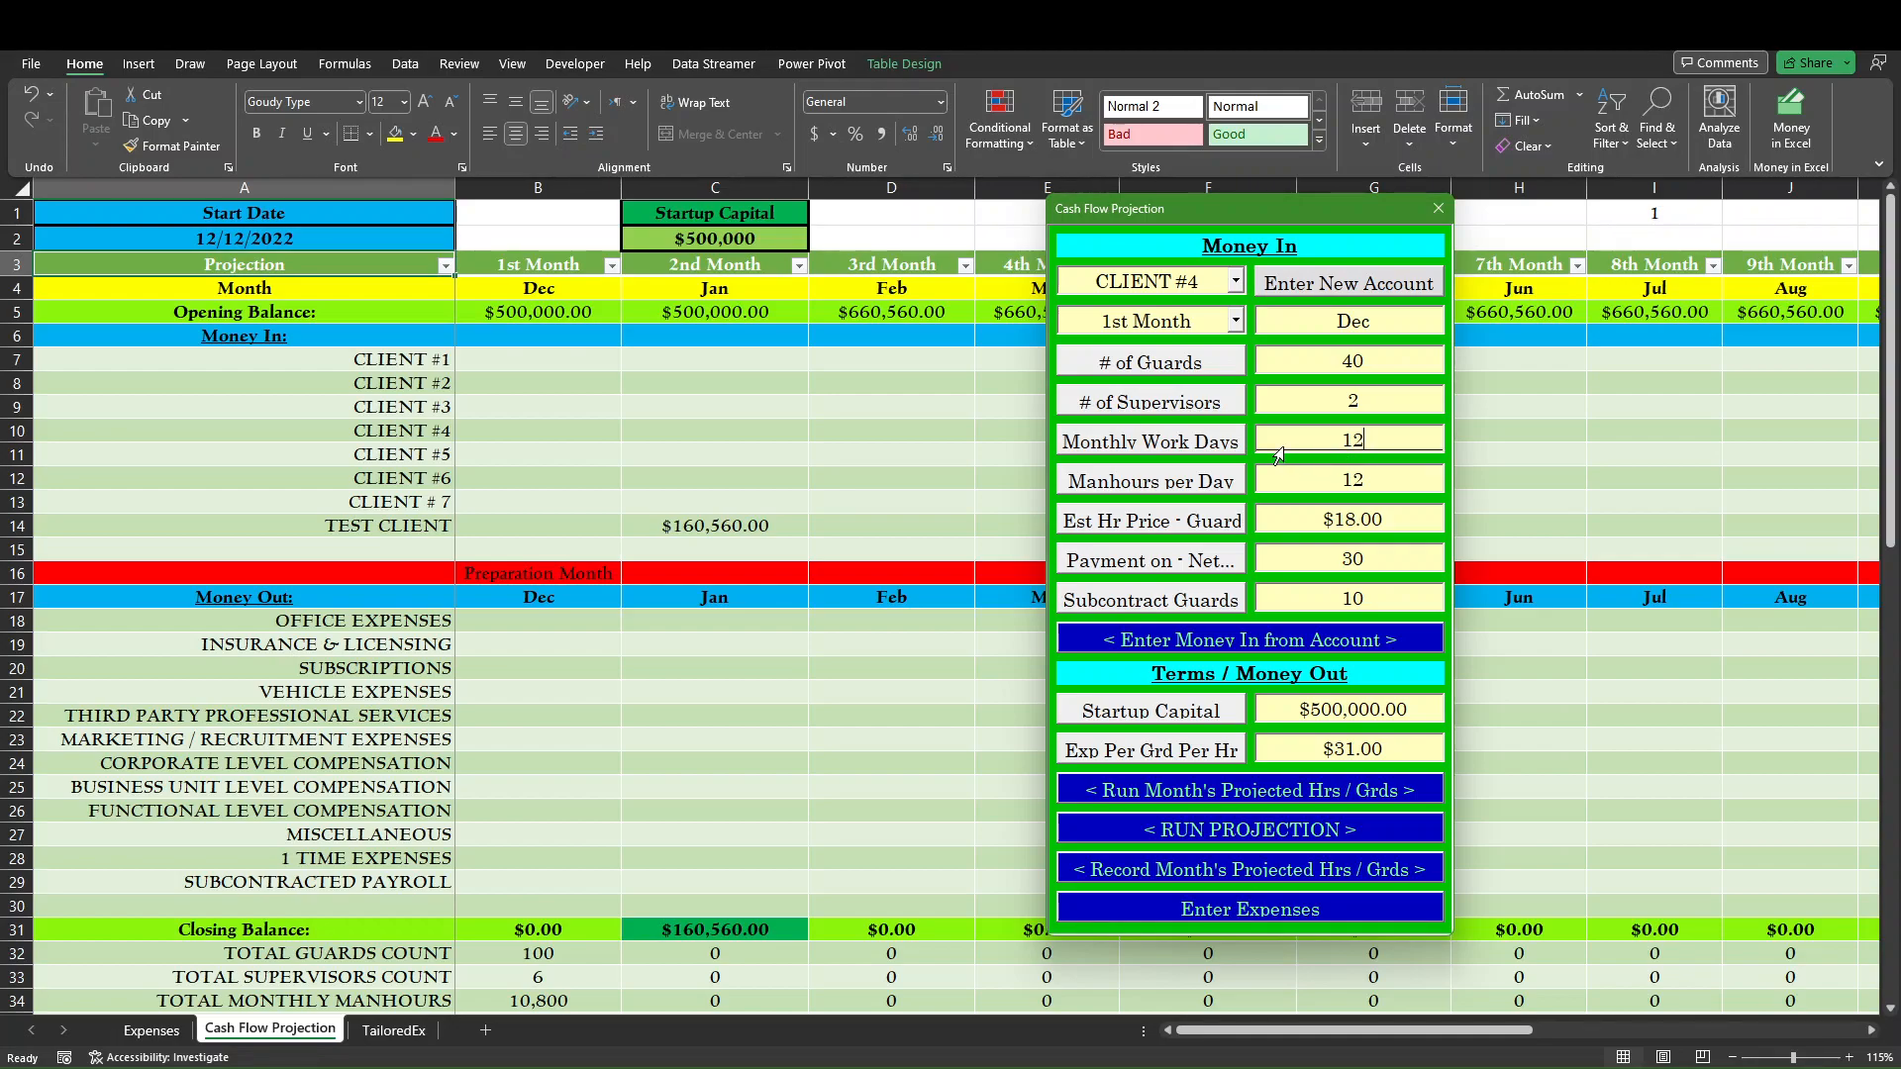
pyautogui.click(1227, 448)
pyautogui.click(1355, 483)
pyautogui.doubleClick(1355, 483)
pyautogui.write('8')
pyautogui.click(1234, 482)
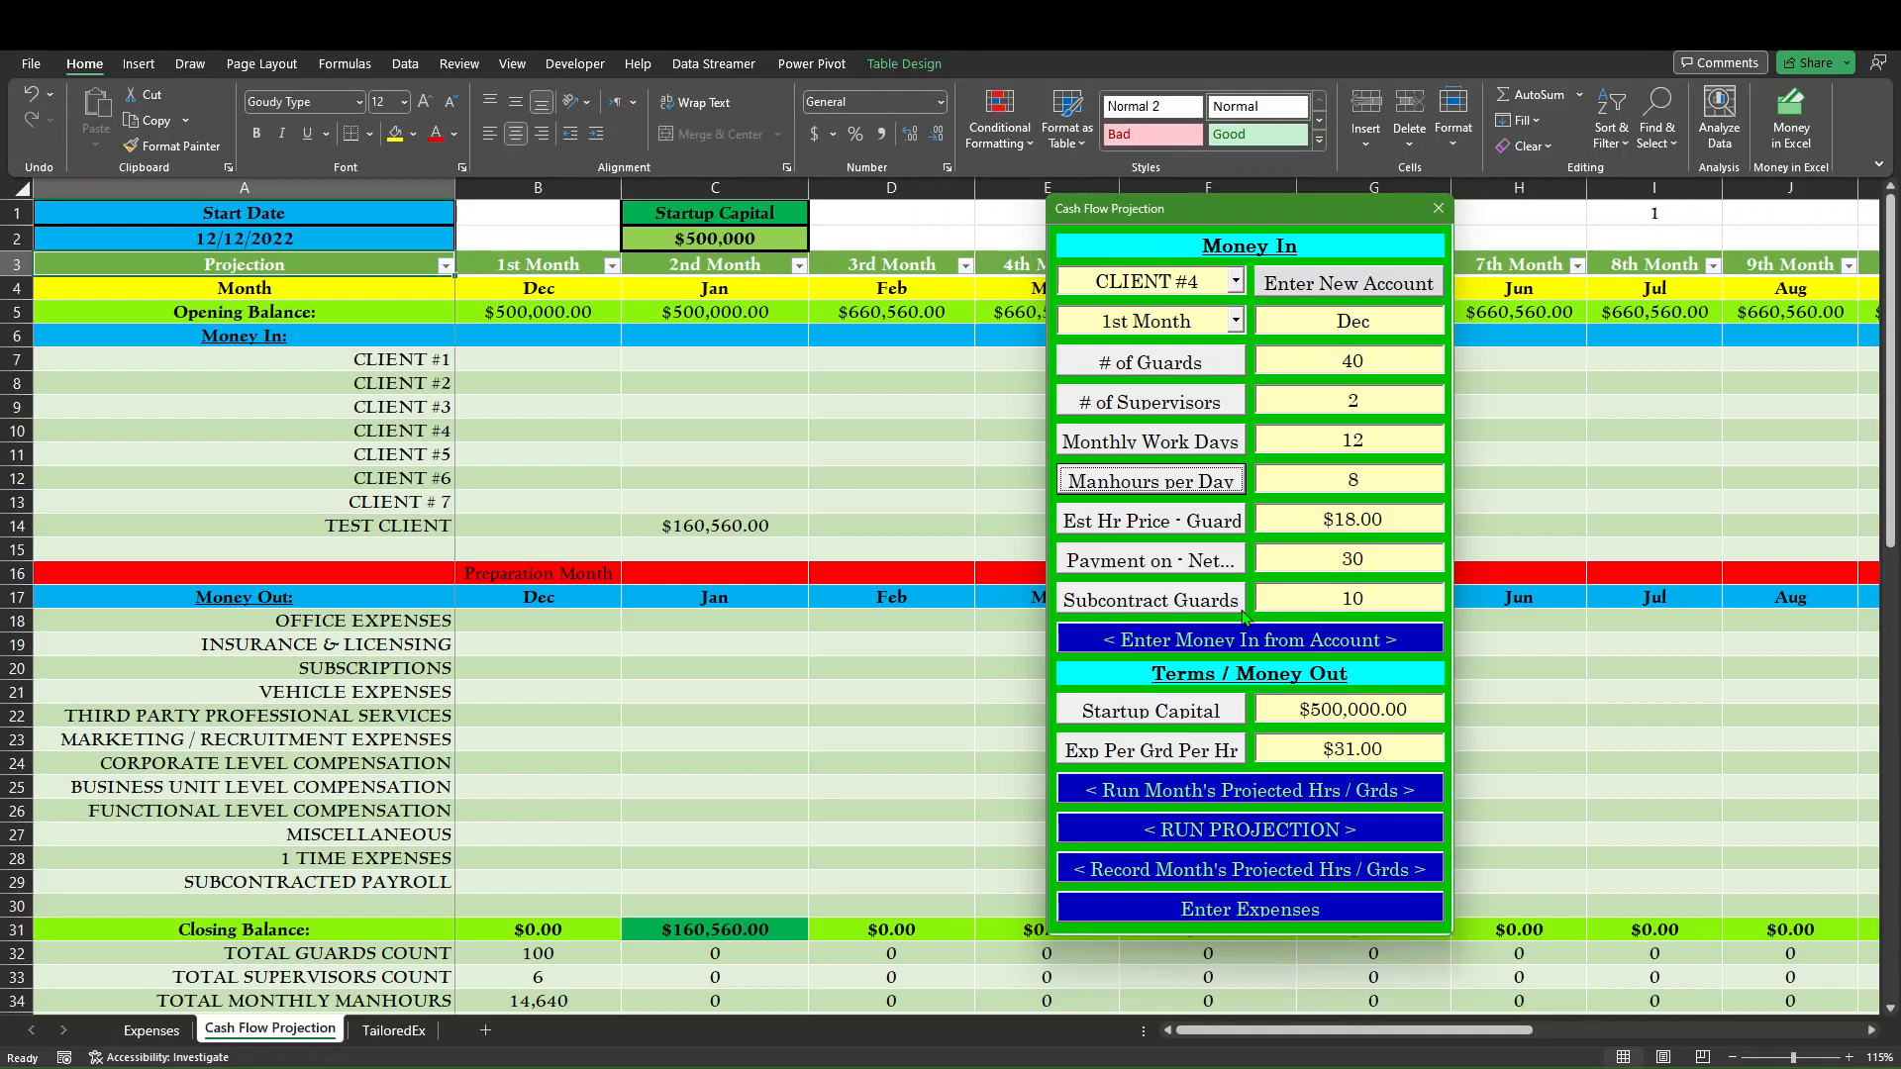
# Record 0 subcontract guards for CLIENT #4 and enter the money in from this account.
pyautogui.click(1362, 594)
pyautogui.press('BackSpace')
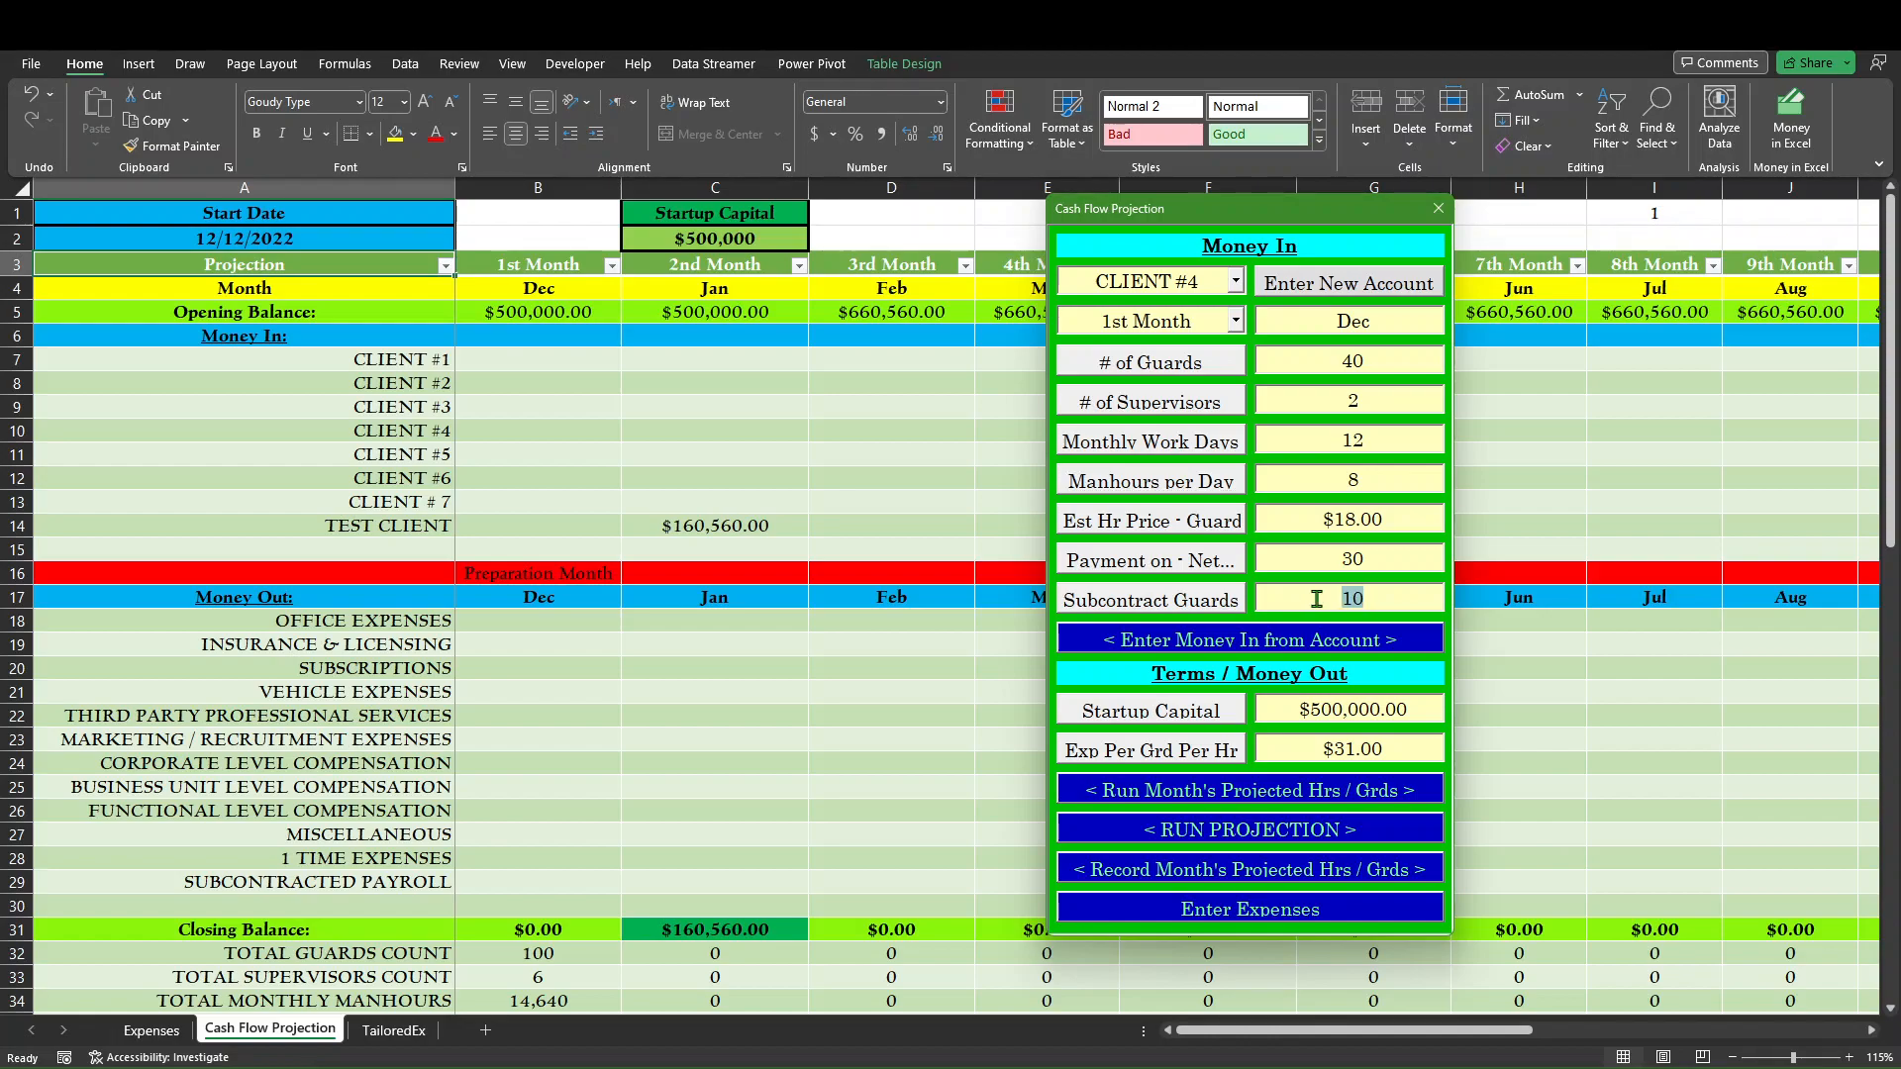
pyautogui.click(1235, 602)
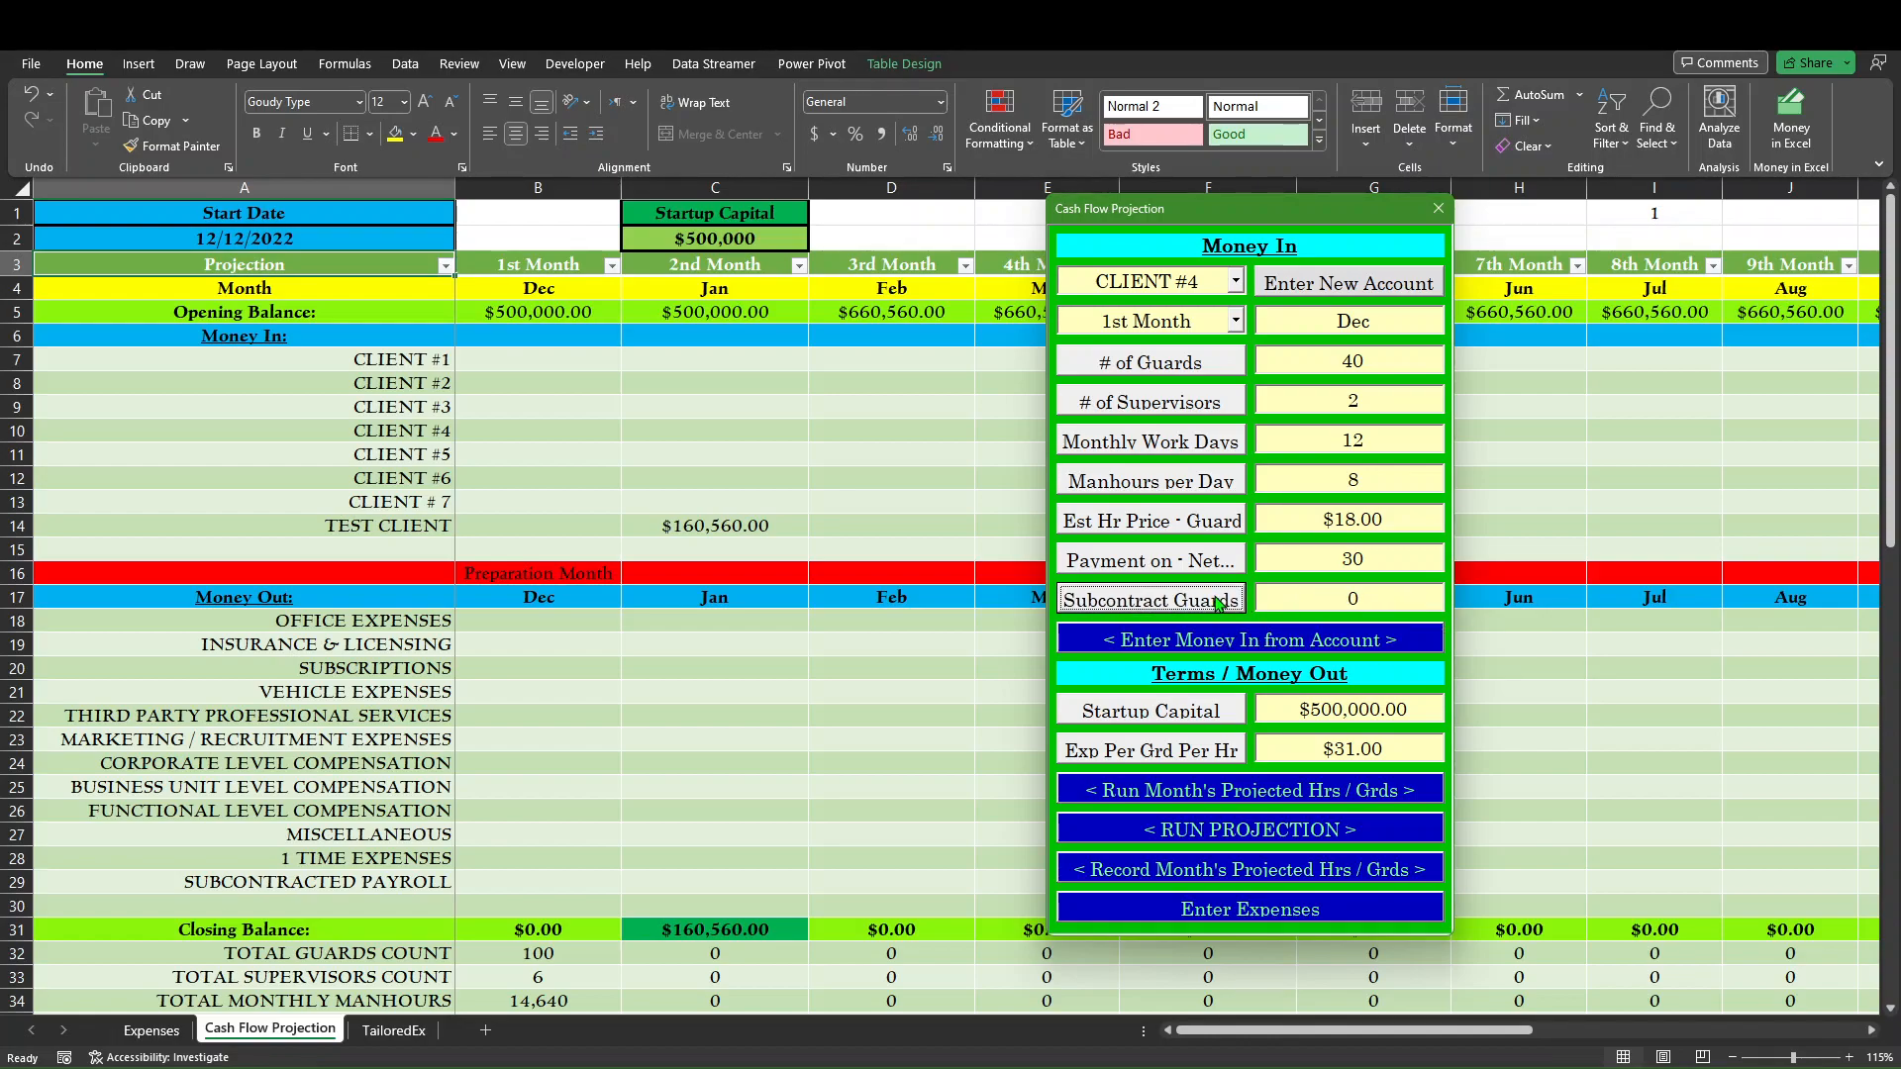
pyautogui.click(1281, 645)
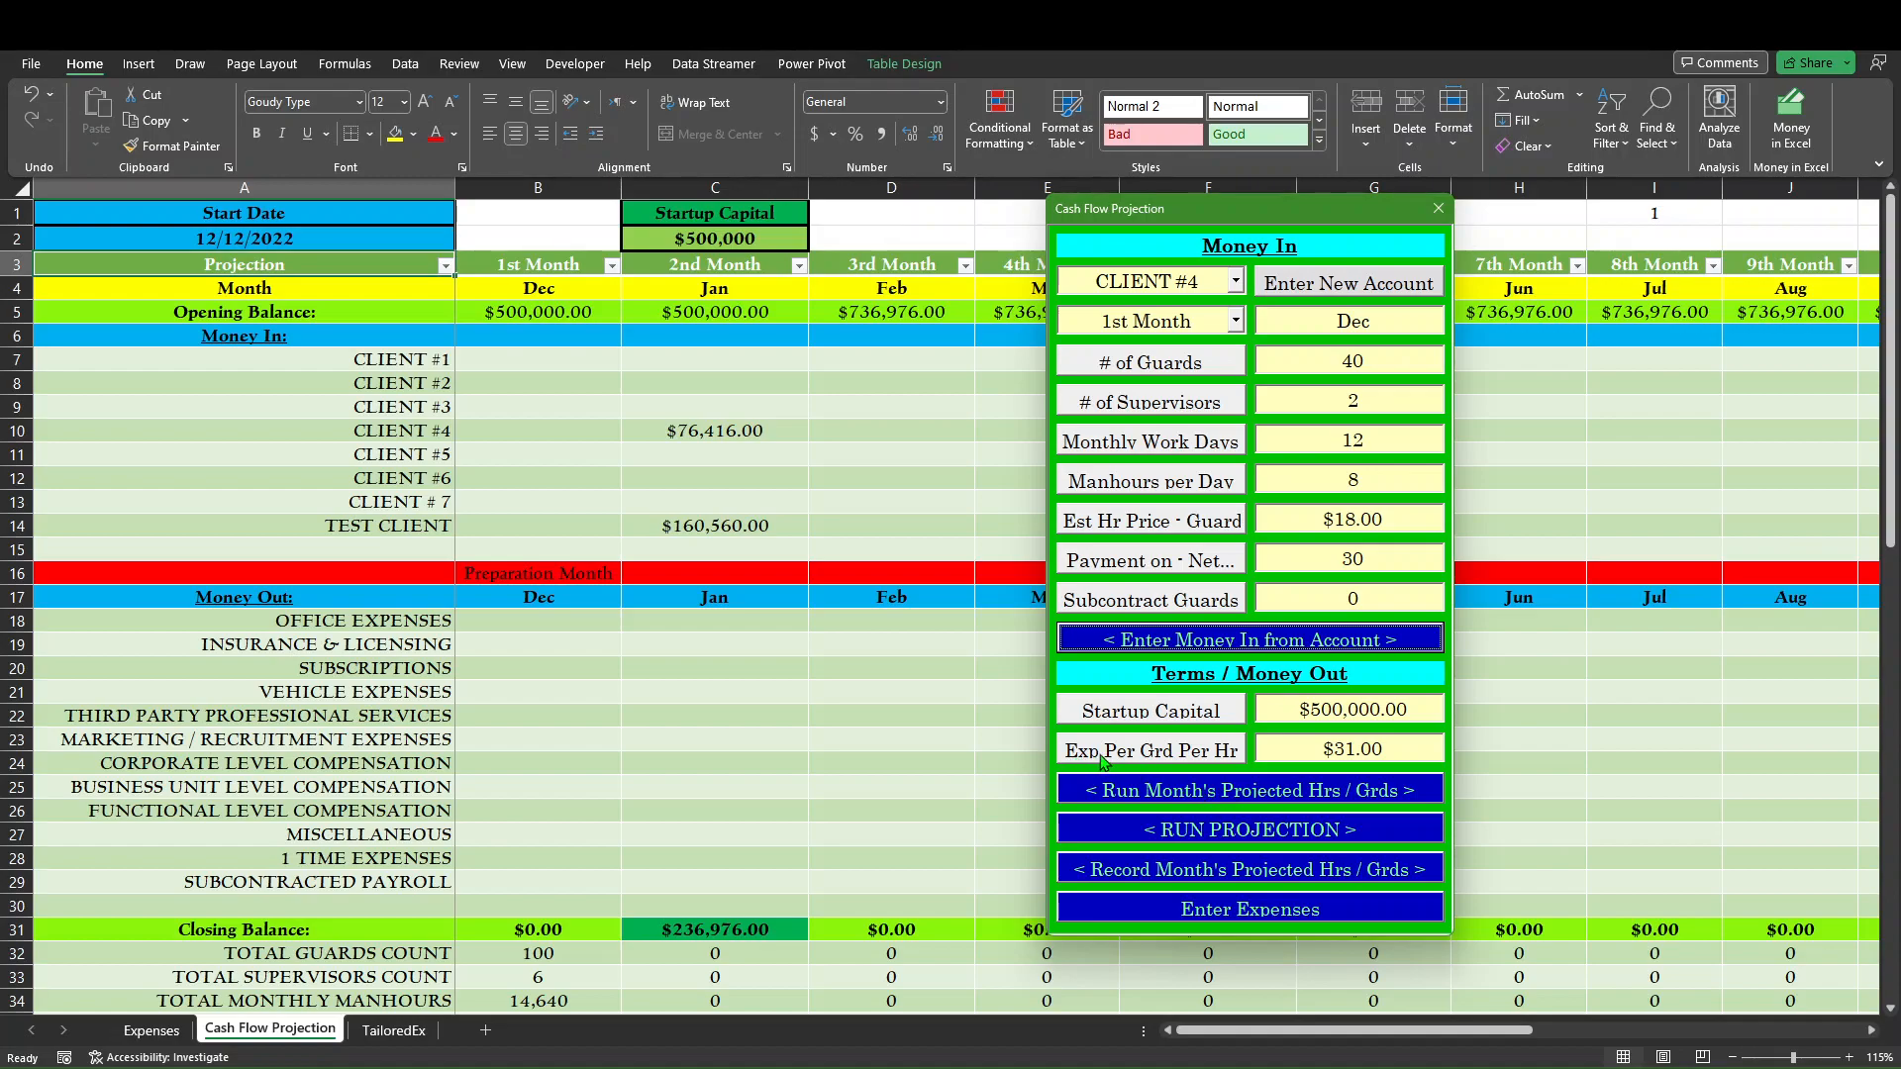
# Rerun the month's projected hours and guards, then run the projection with 1-time expenses included and close the form.
pyautogui.click(1262, 797)
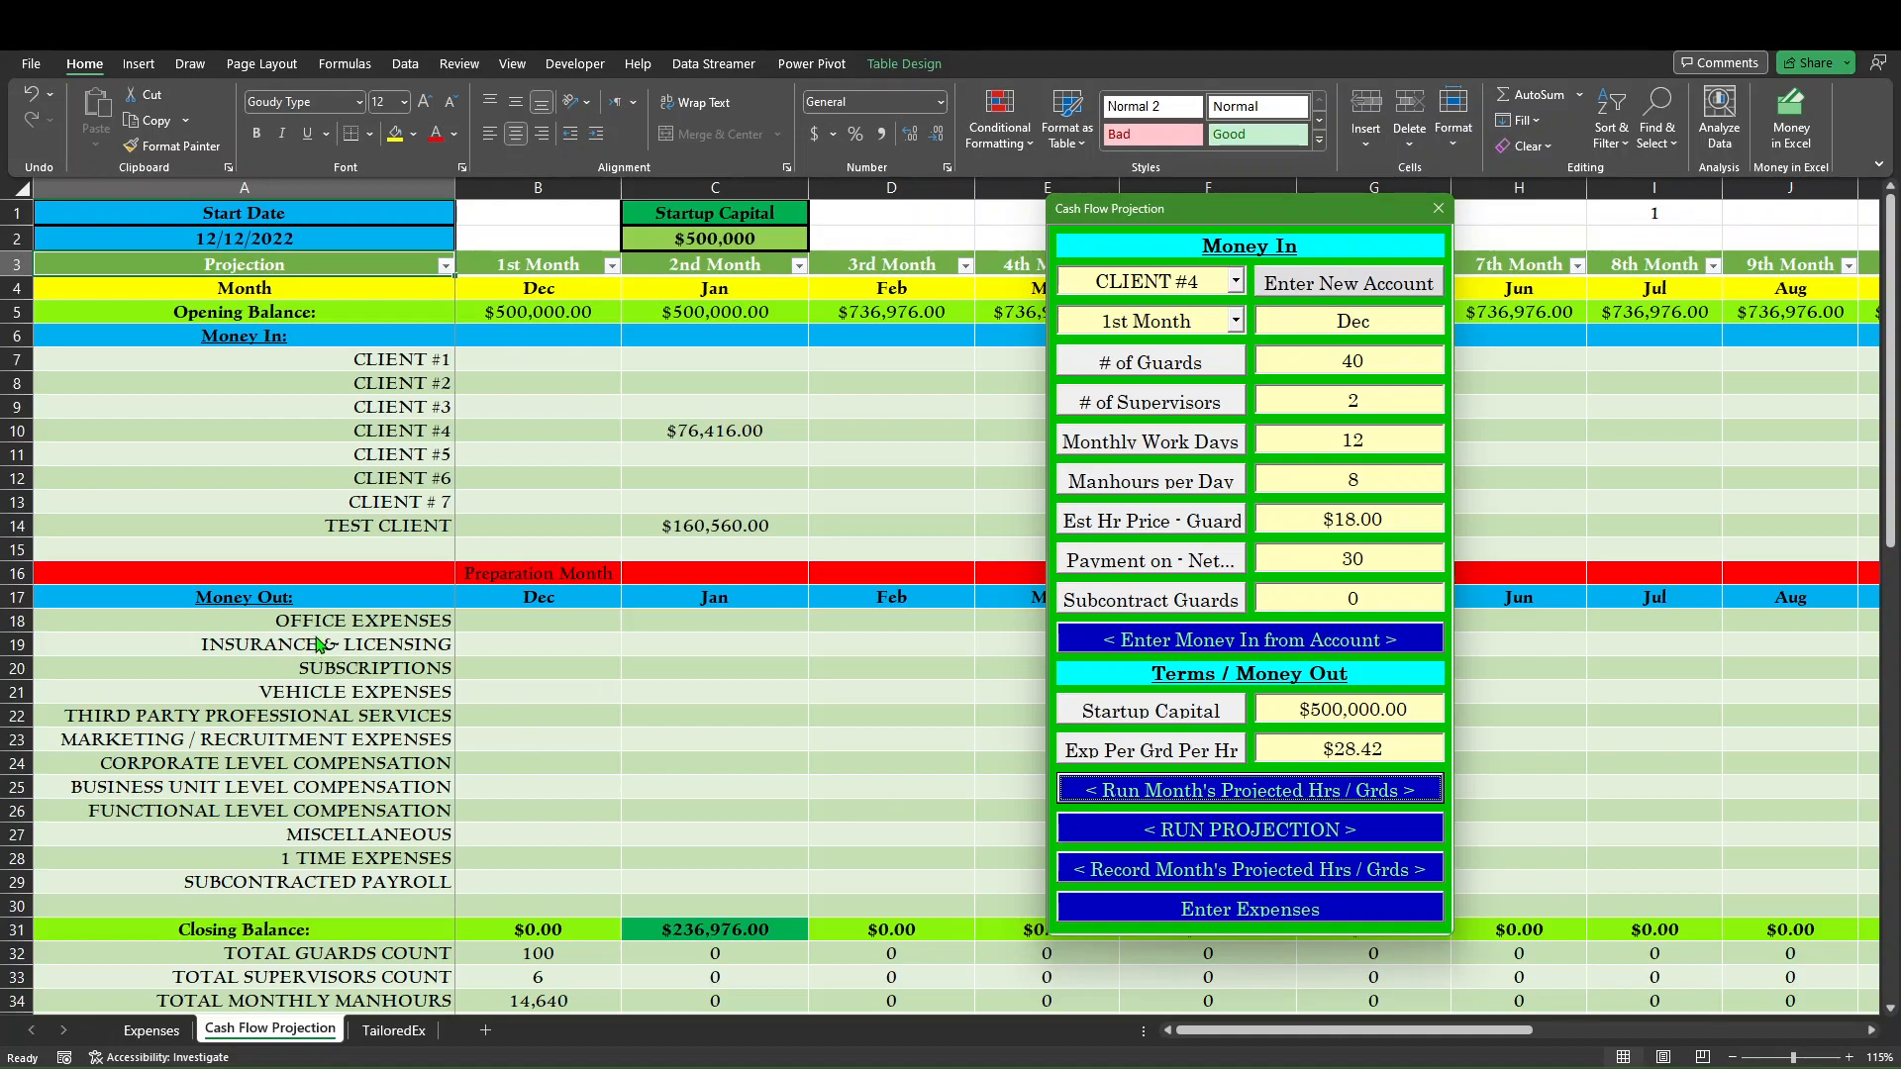
pyautogui.click(1258, 836)
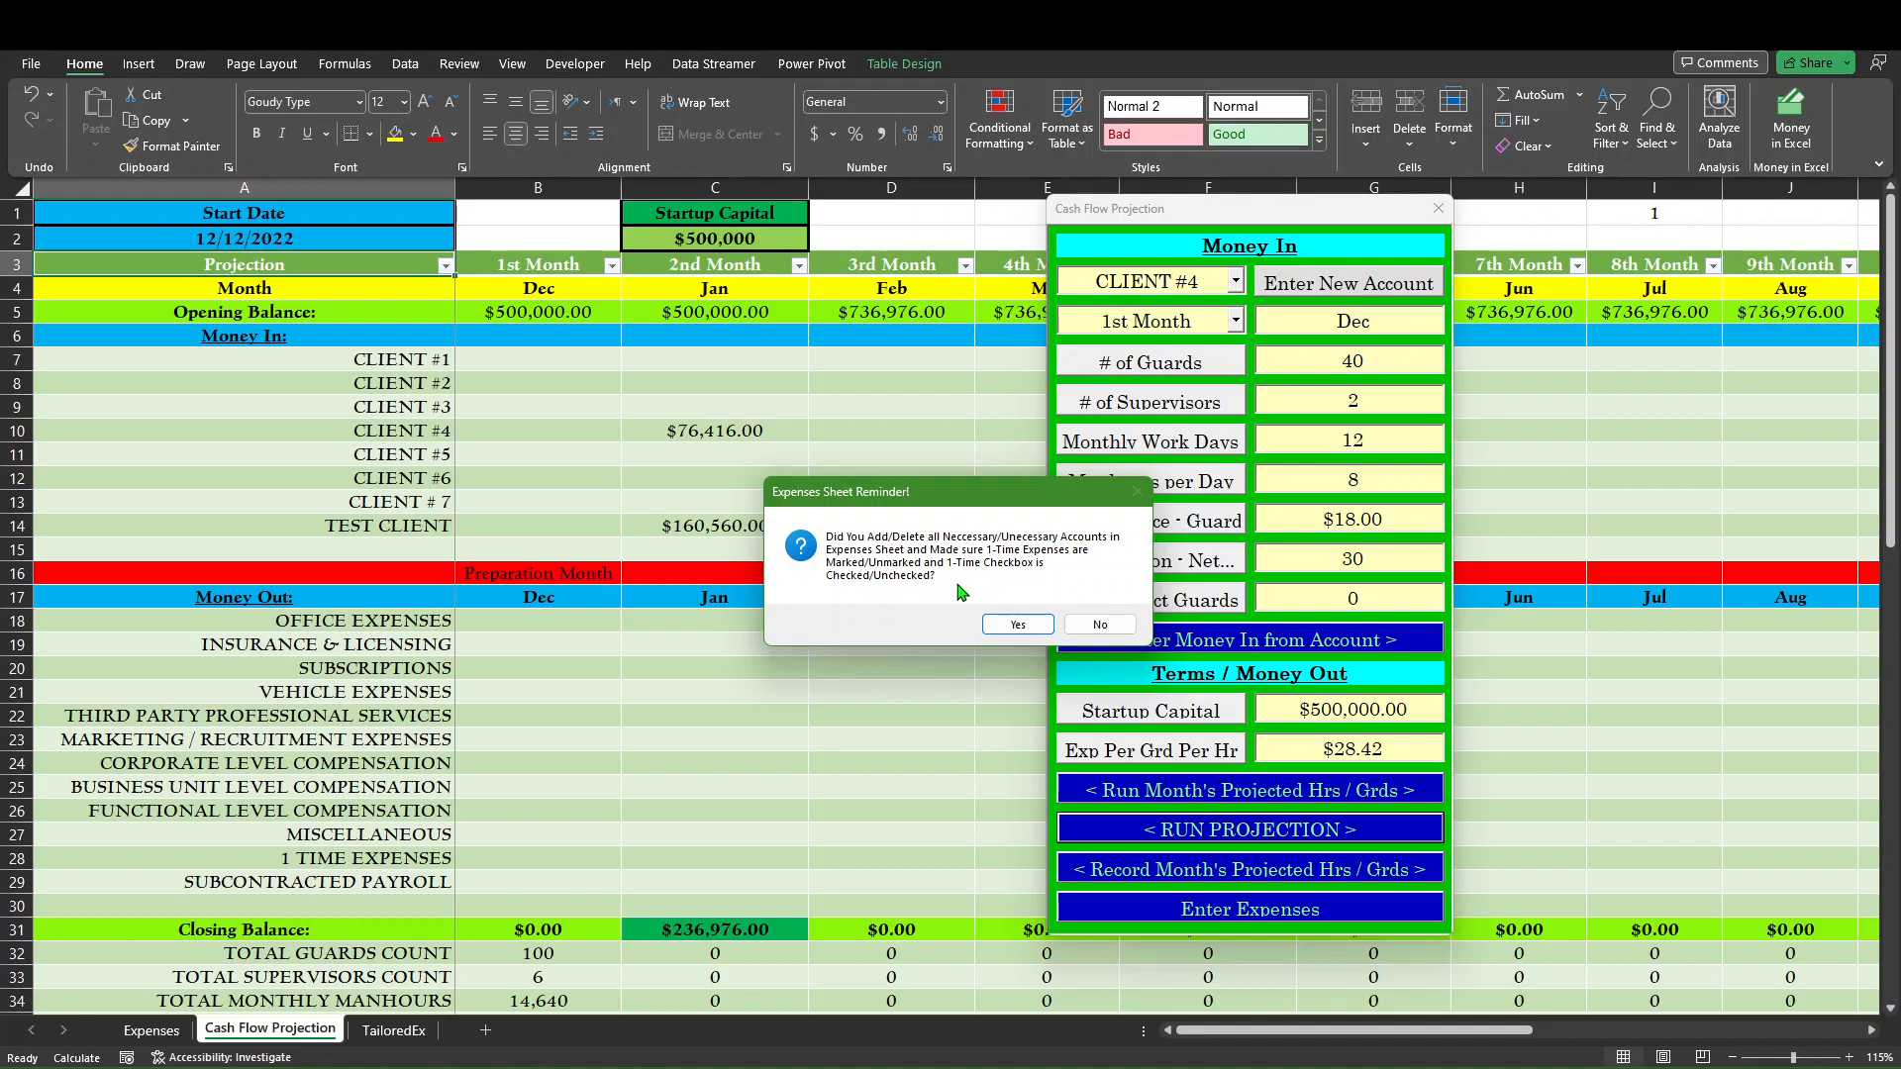
pyautogui.click(1022, 628)
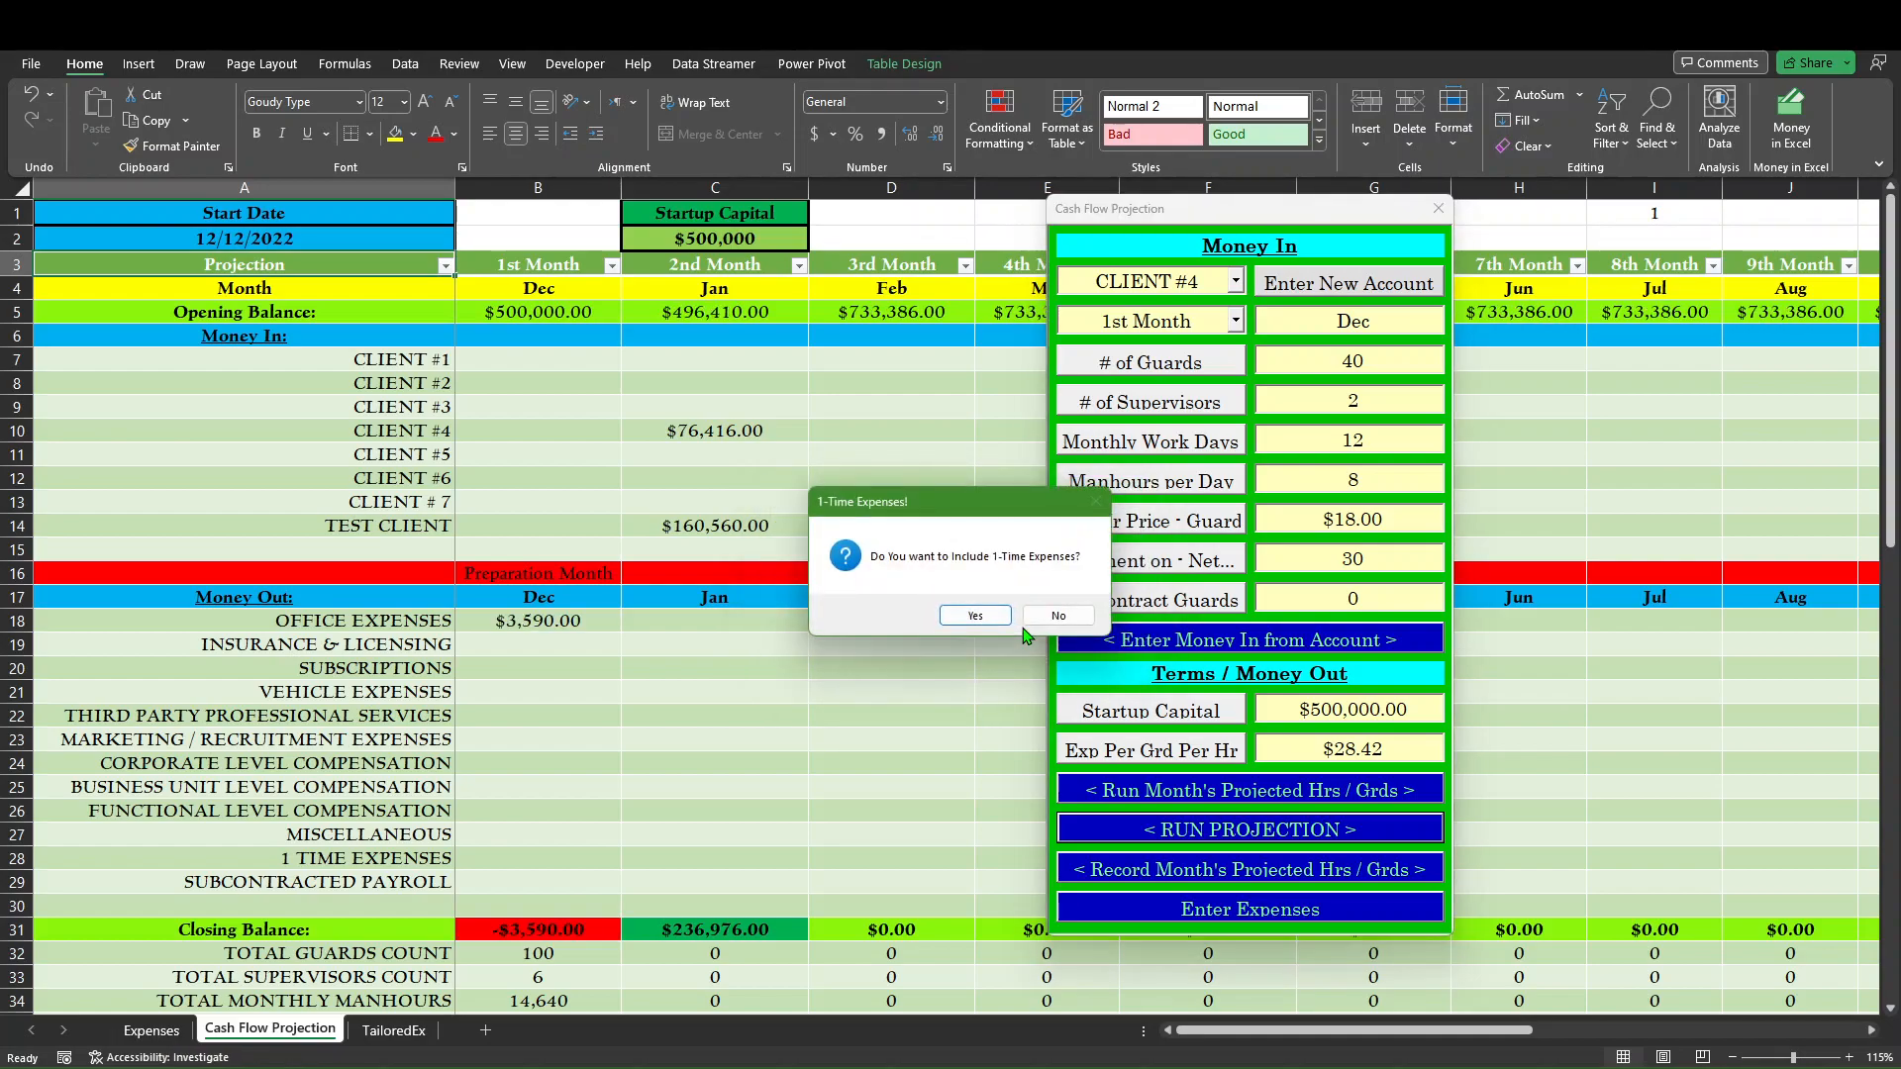
pyautogui.click(968, 616)
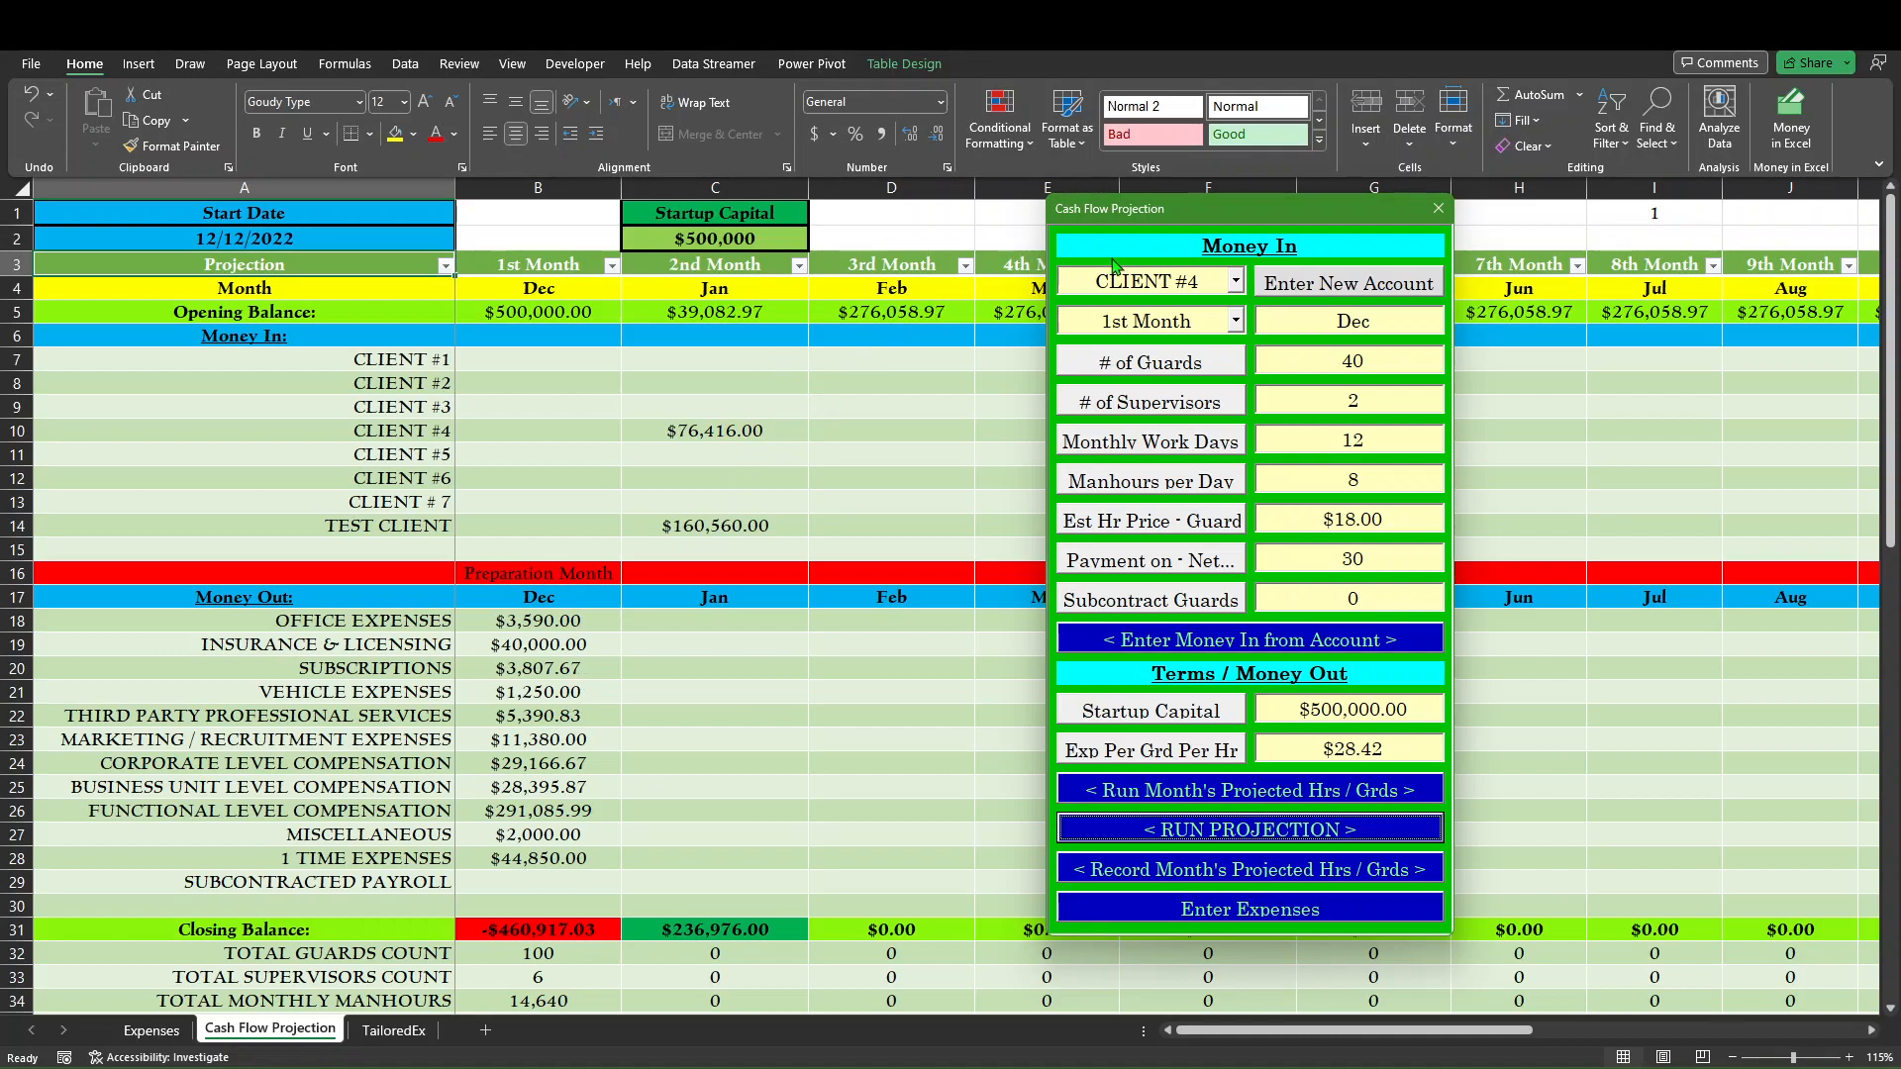
pyautogui.moveTo(1222, 209); pyautogui.dragTo(1454, 231)
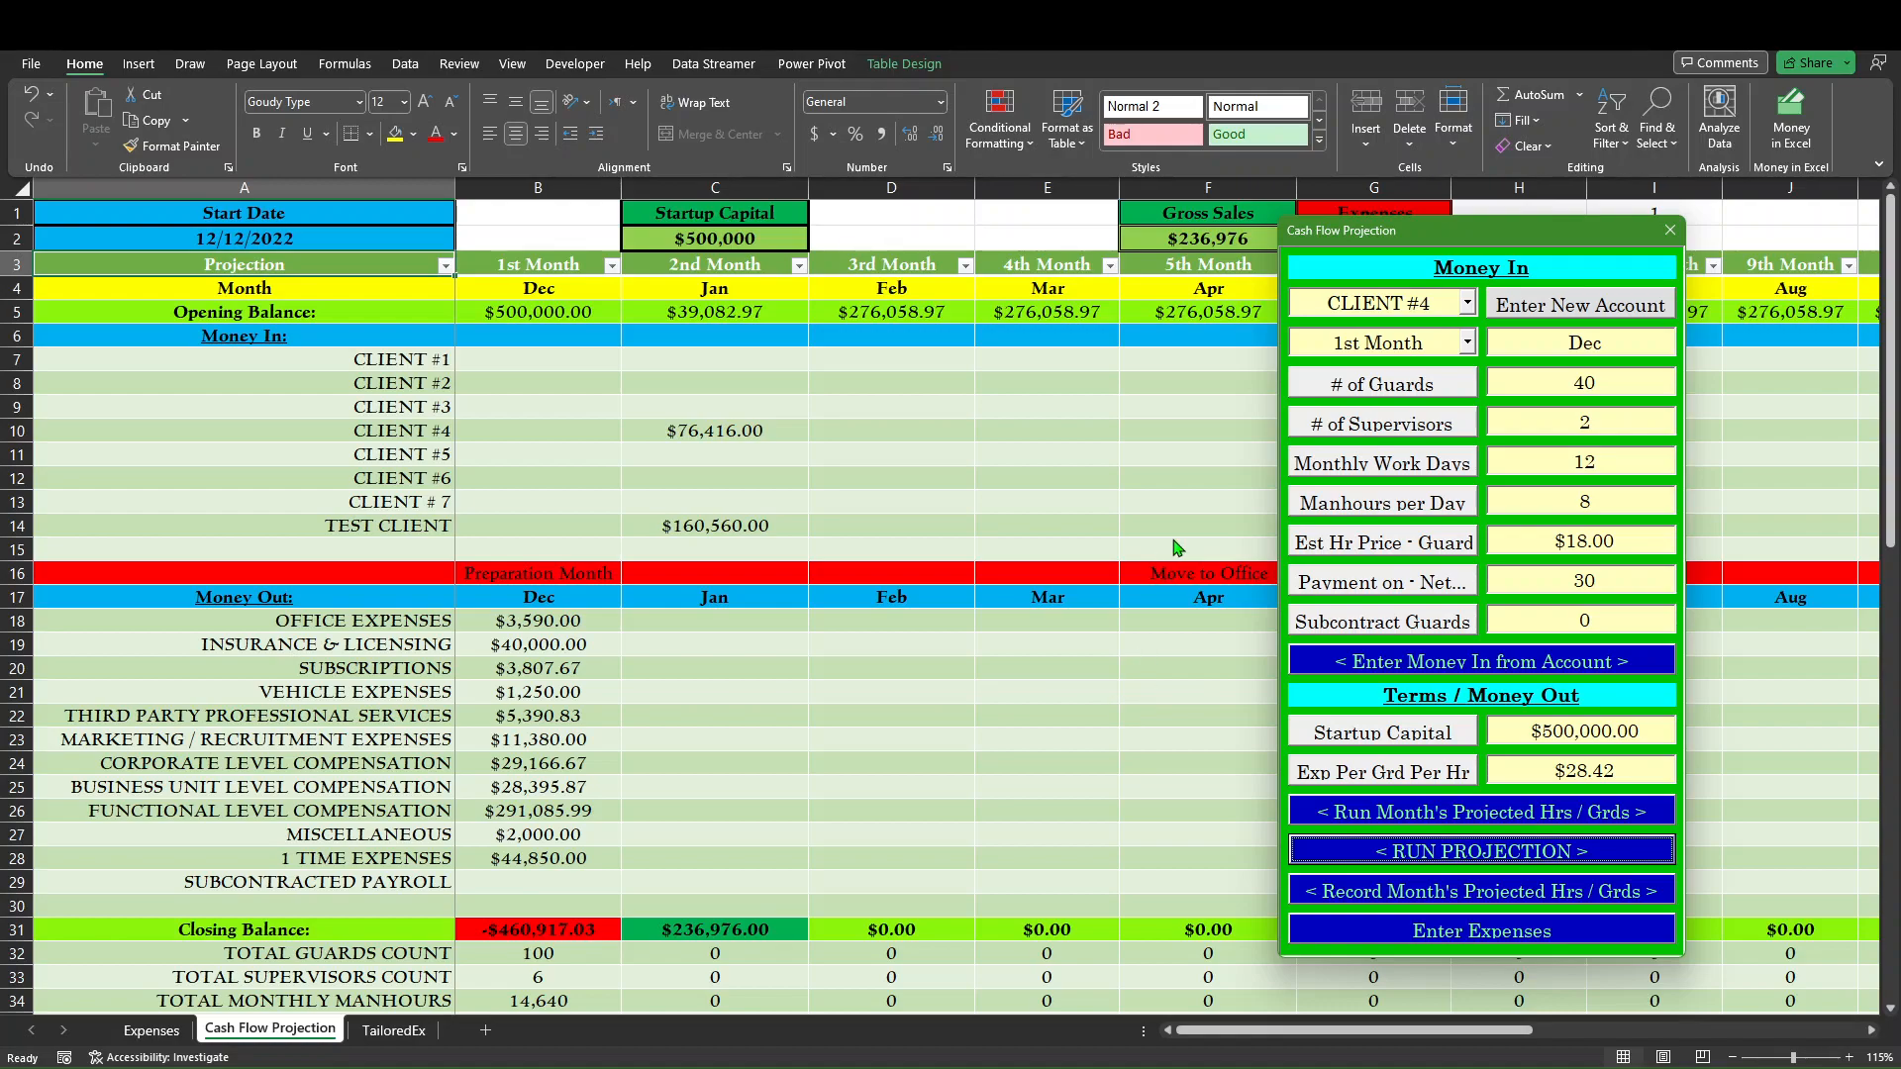
pyautogui.click(1671, 230)
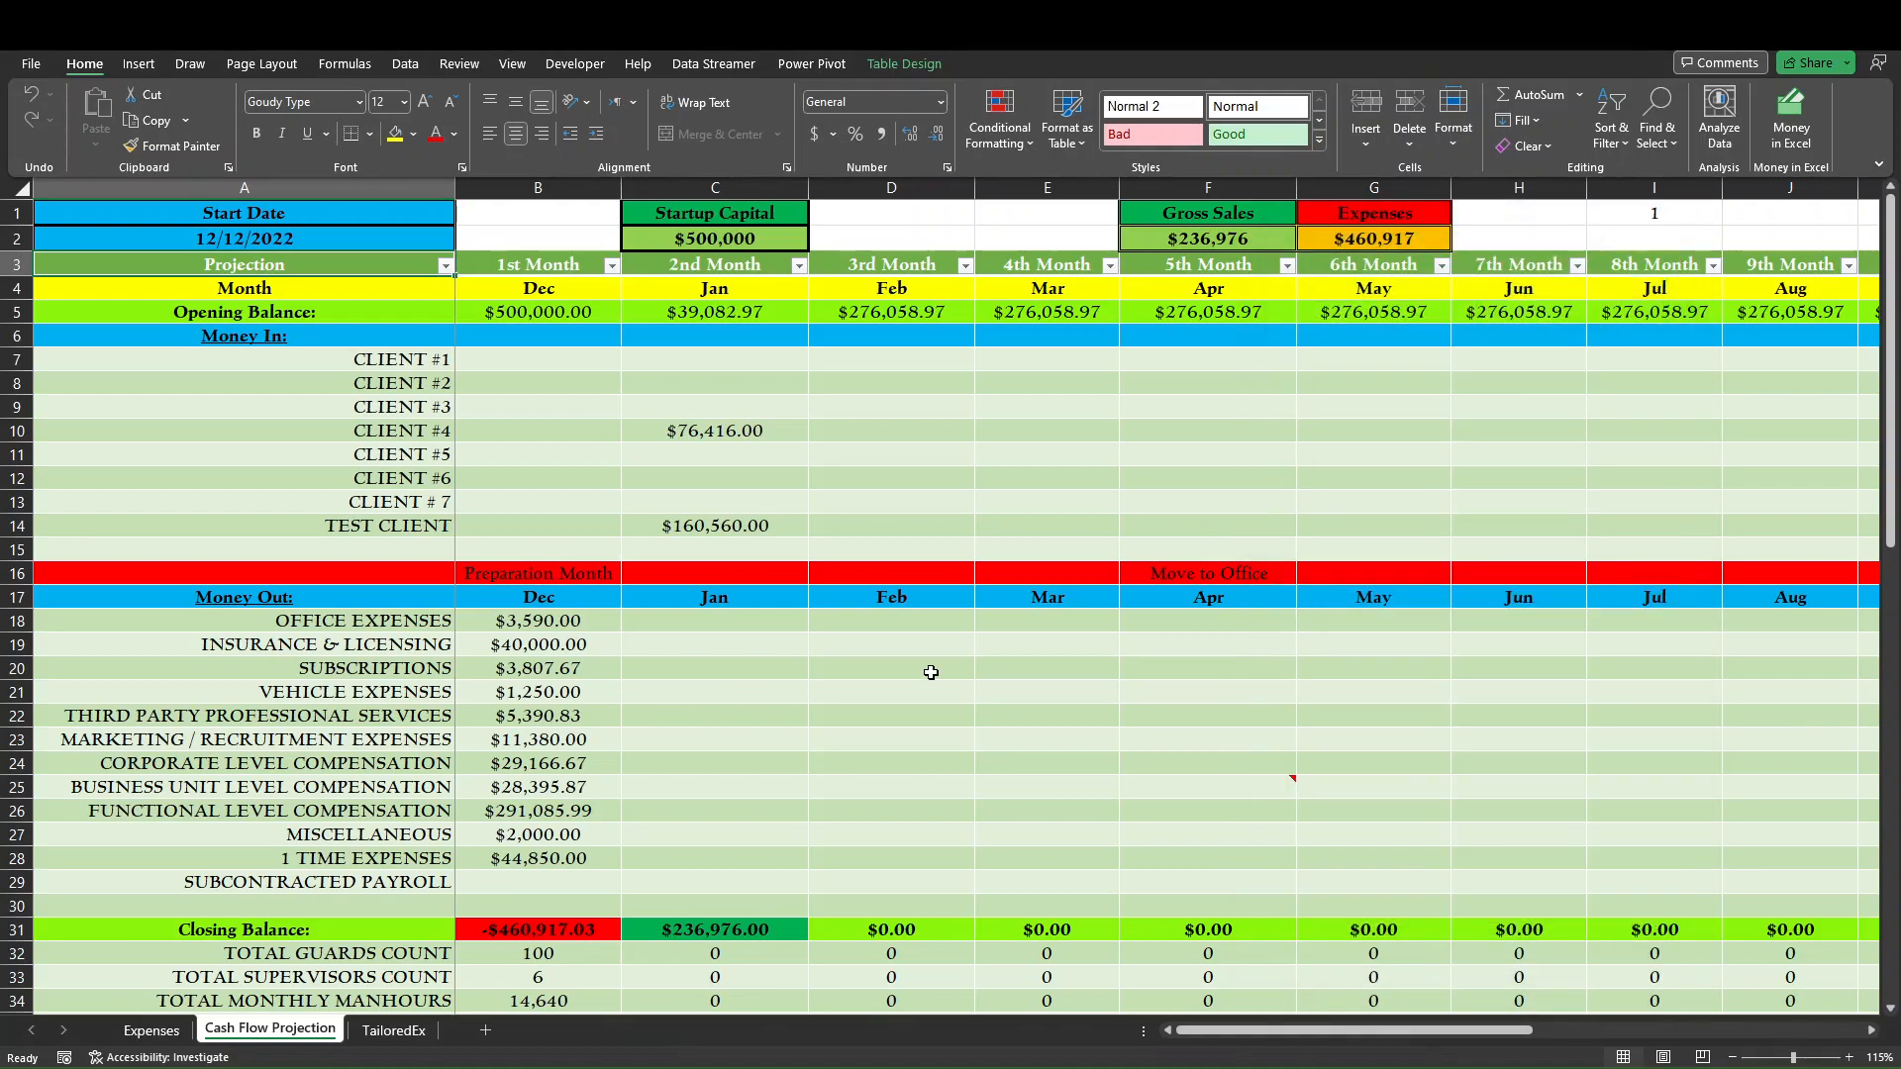